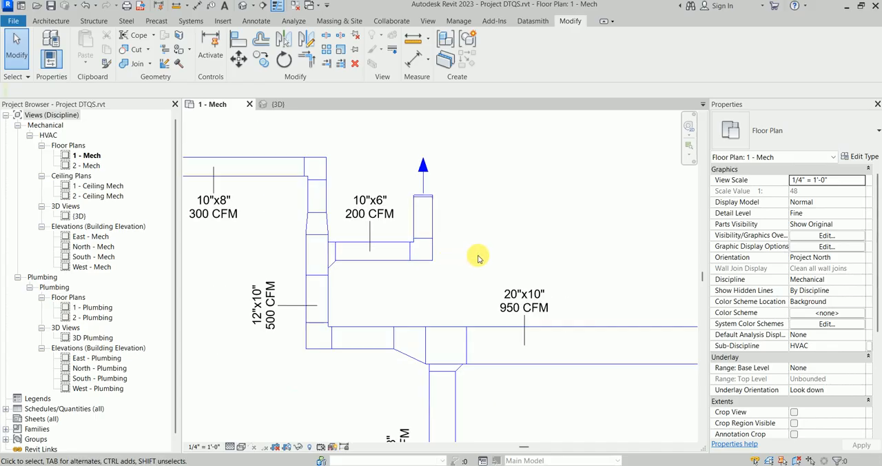
Step: Switch to the Titus PDFs and review the DTQS airflow performance curves and the TQS unit dimensions page of the fan powered catalogue
click(681, 463)
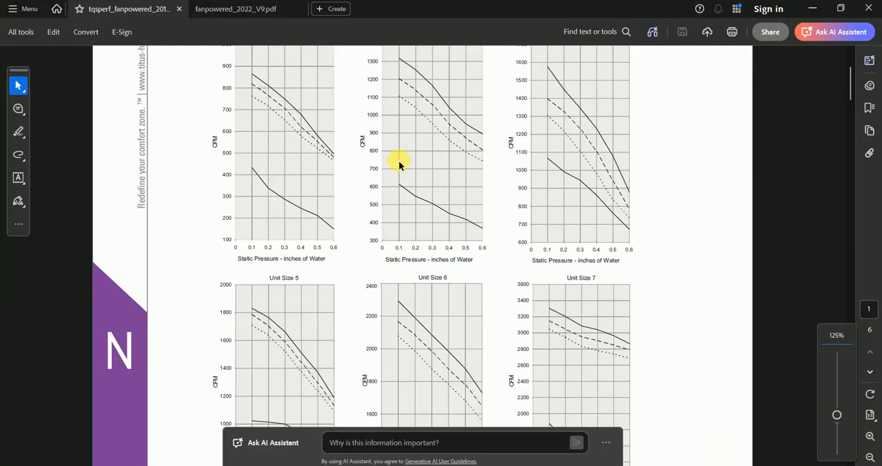
scroll(333, 216, up, 3)
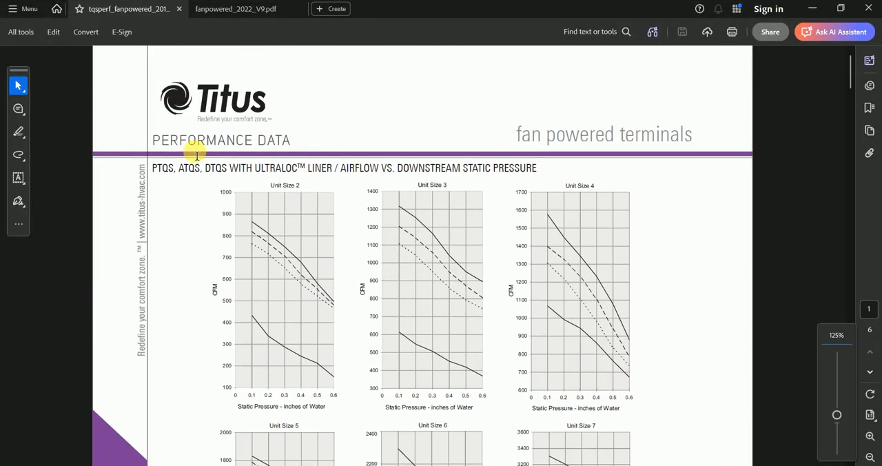
drag(188, 141, 316, 147)
click(312, 169)
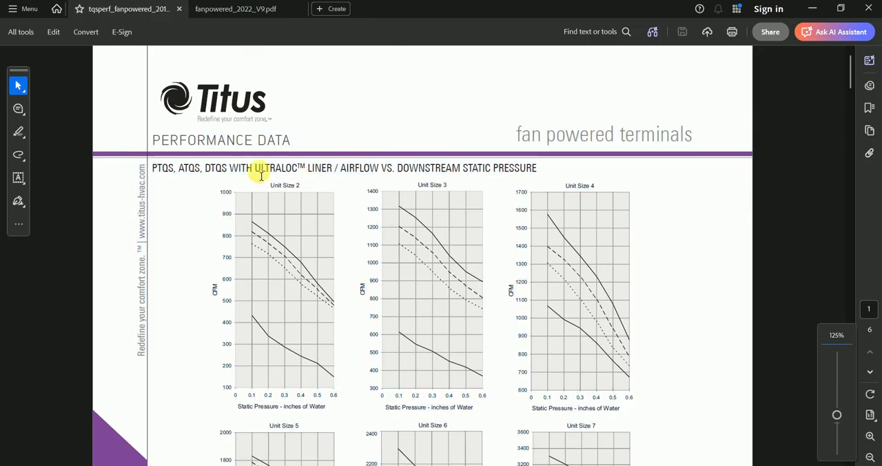
click(235, 9)
scroll(335, 236, up, 10)
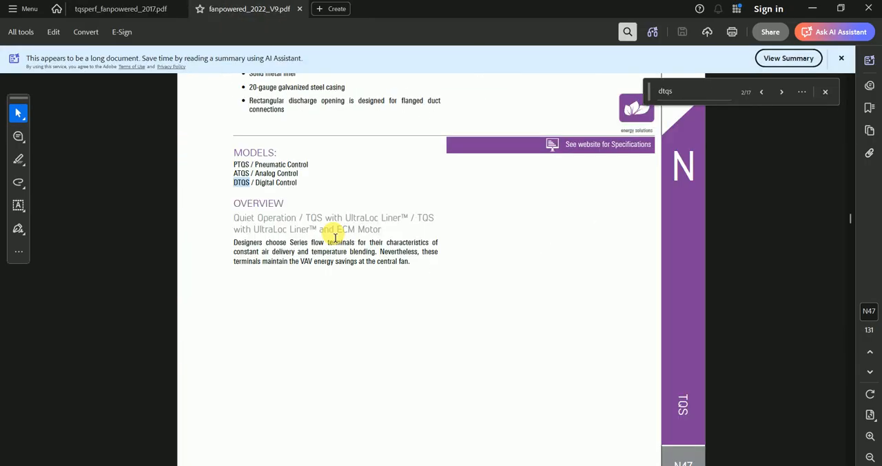
scroll(335, 237, down, 10)
scroll(532, 207, up, 1)
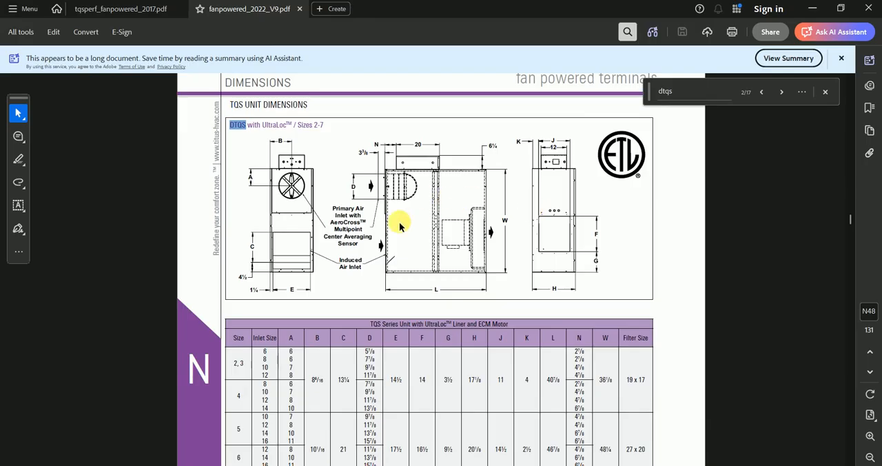
scroll(400, 222, down, 1)
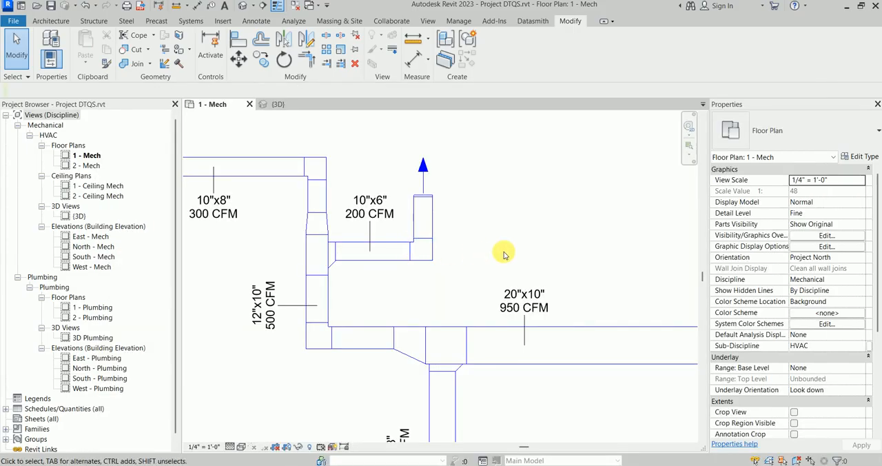
Step: Return to Revit and examine the supply duct layout with its size and airflow tags on the 1 - Mech floor plan
scroll(469, 253, down, 2)
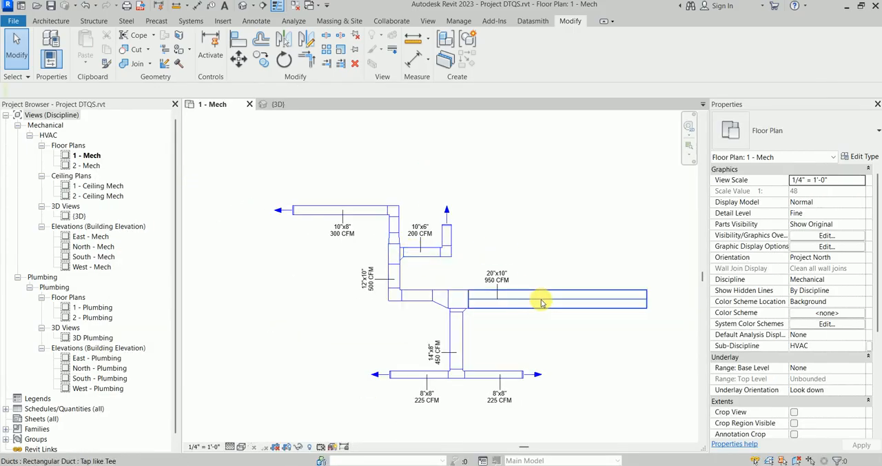
scroll(542, 303, up, 2)
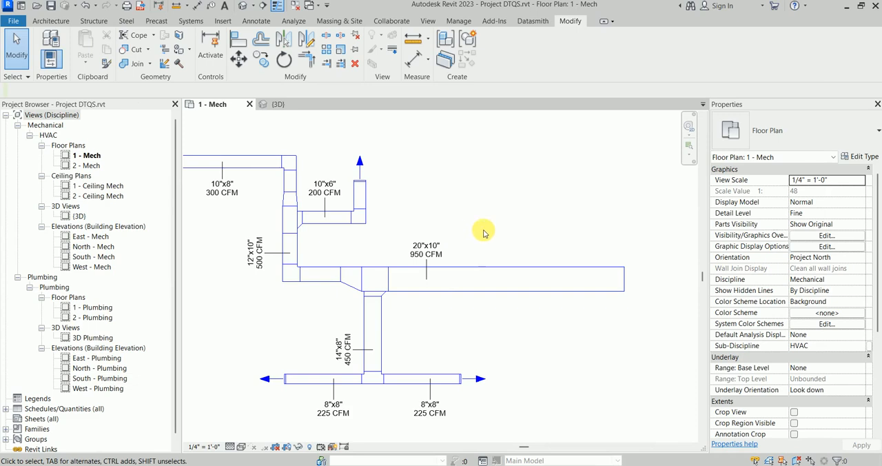
scroll(484, 233, down, 1)
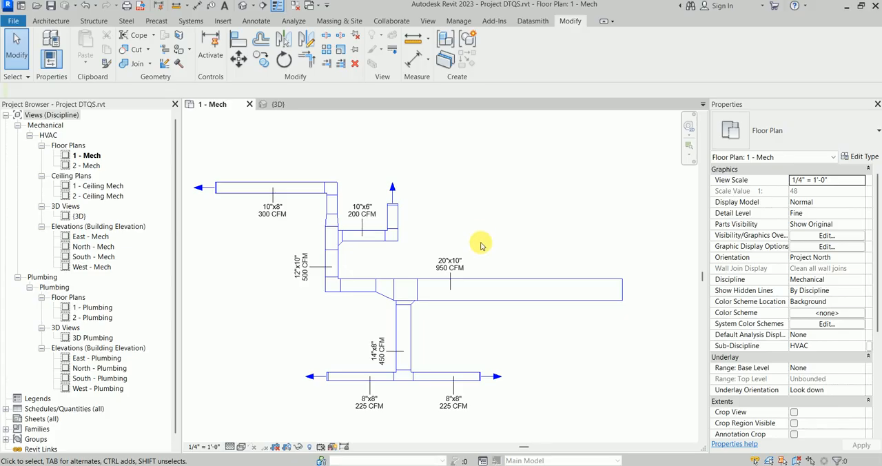
scroll(481, 245, down, 3)
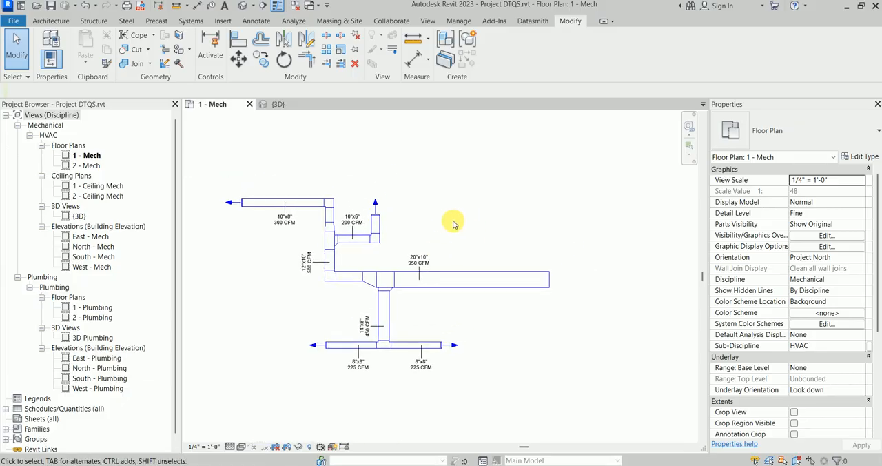
scroll(454, 224, up, 2)
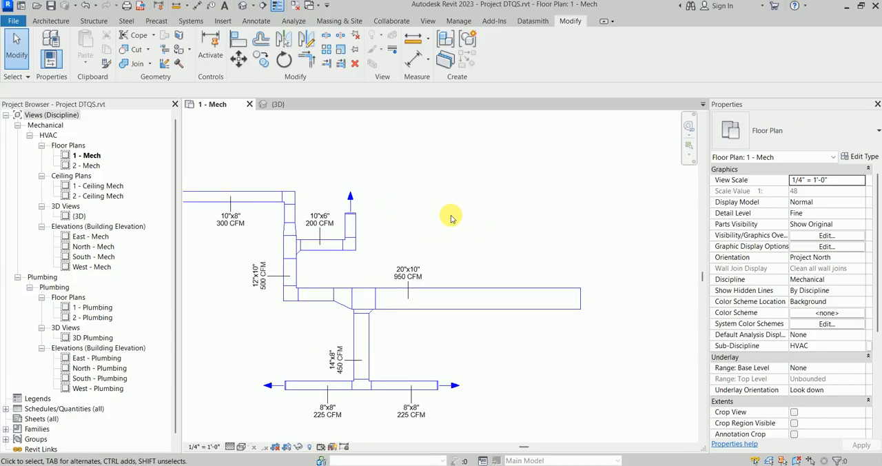
scroll(450, 217, down, 2)
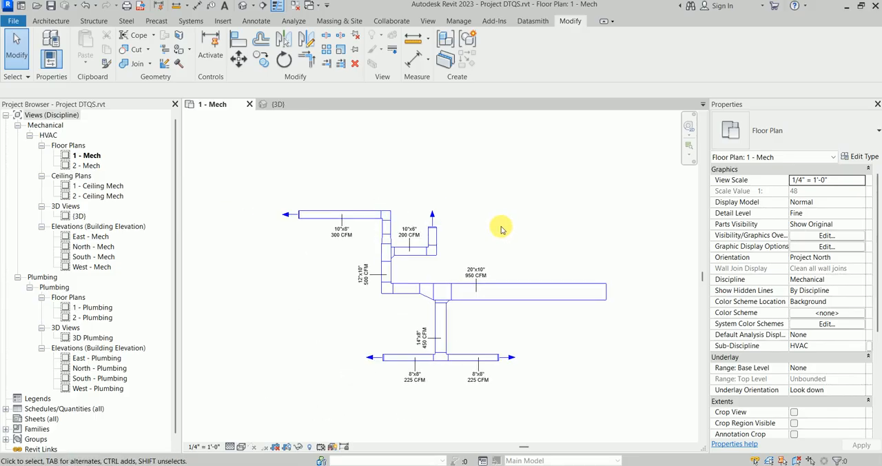
scroll(486, 290, up, 3)
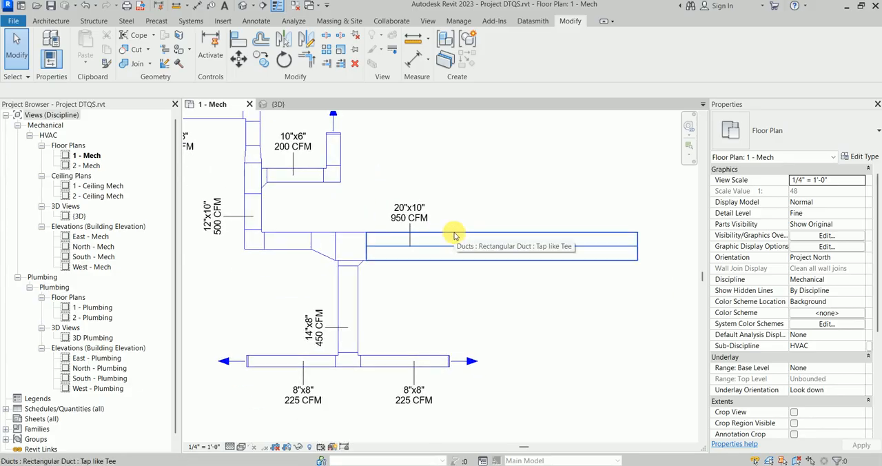
Step: Place a DTQS EH duct accessory of type 06 in the open area above the end of the 20"x10" main duct
click(191, 20)
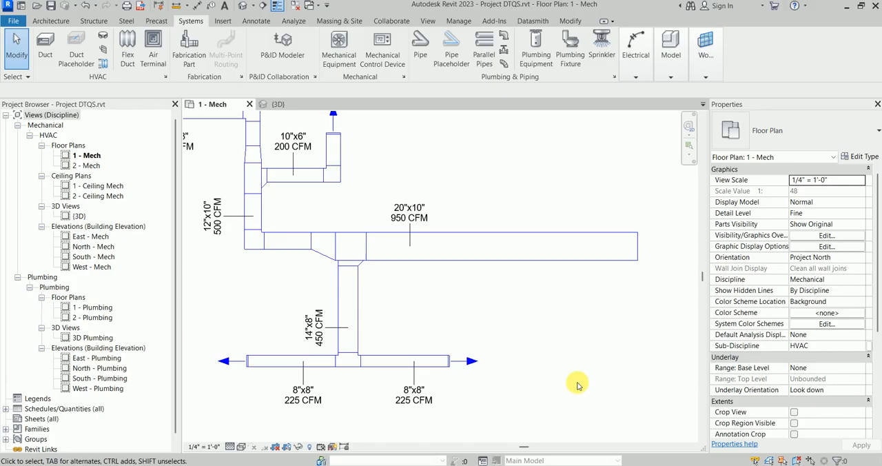
click(105, 53)
scroll(496, 228, up, 4)
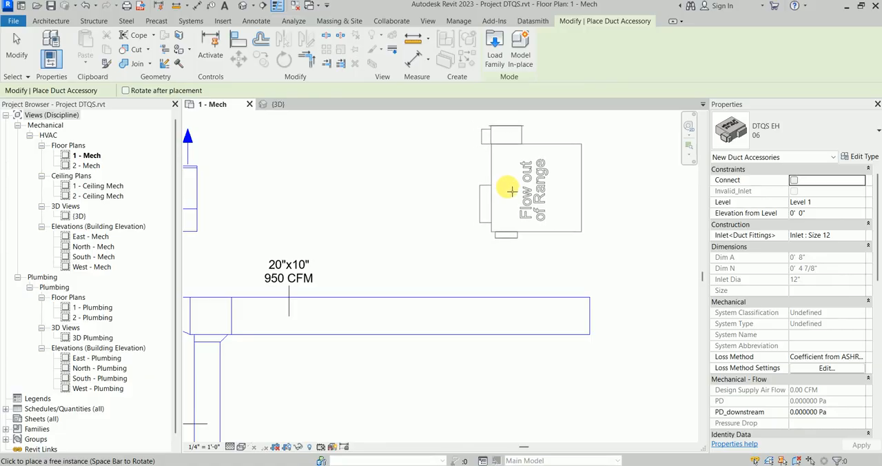
click(531, 203)
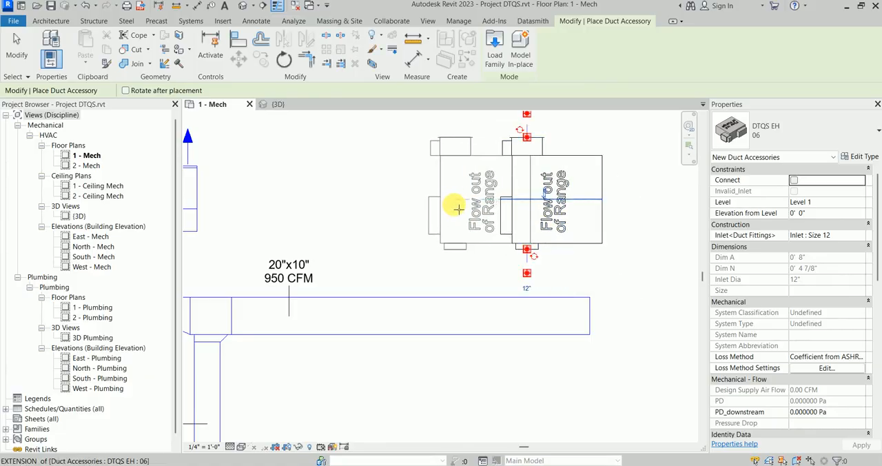
key(Escape)
key(Escape)
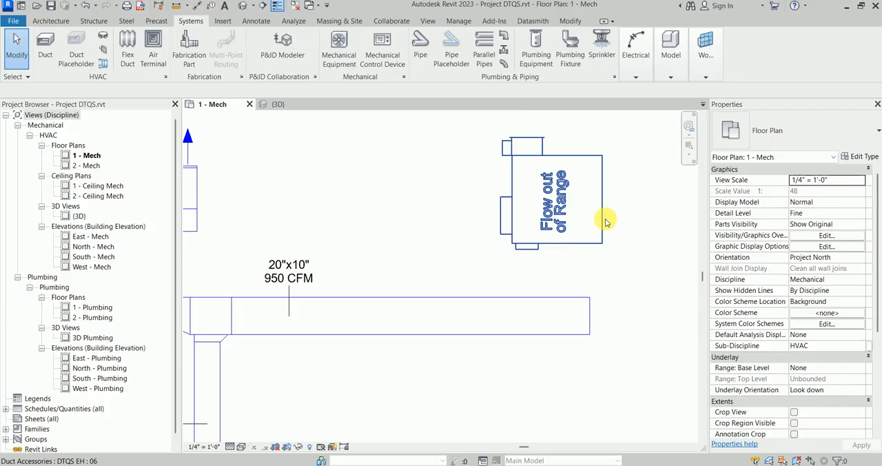
click(604, 221)
click(627, 336)
Step: Switch to the catalogue PDF to check the DTQS dimension drawing, close its text search, and return to Revit
click(686, 465)
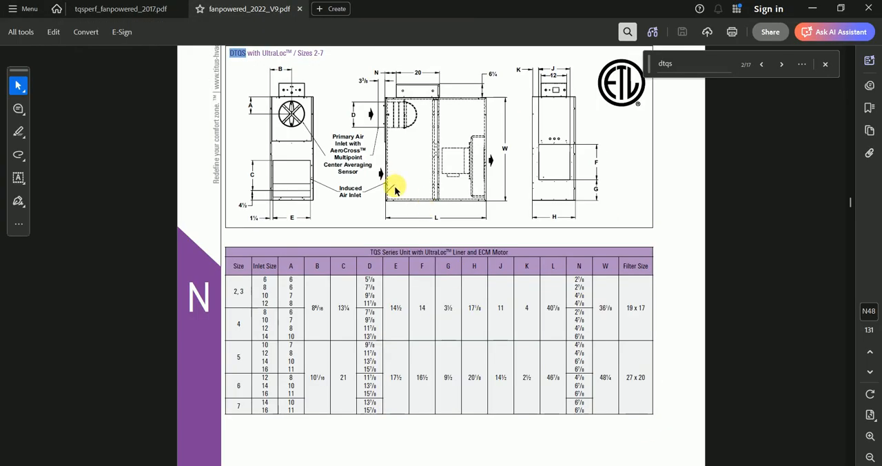
scroll(389, 193, up, 2)
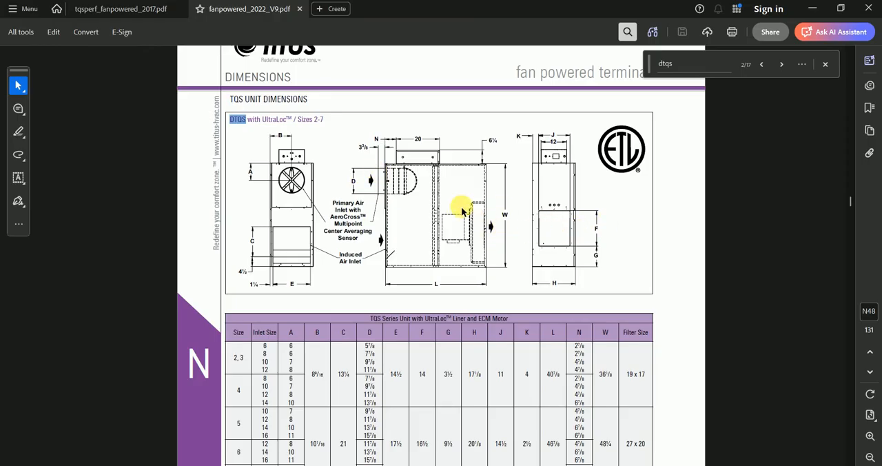
click(825, 64)
click(815, 8)
Step: Select the placed DTQS EH unit and inspect its inlet, outlet and properties against the catalogue drawing
scroll(483, 214, down, 2)
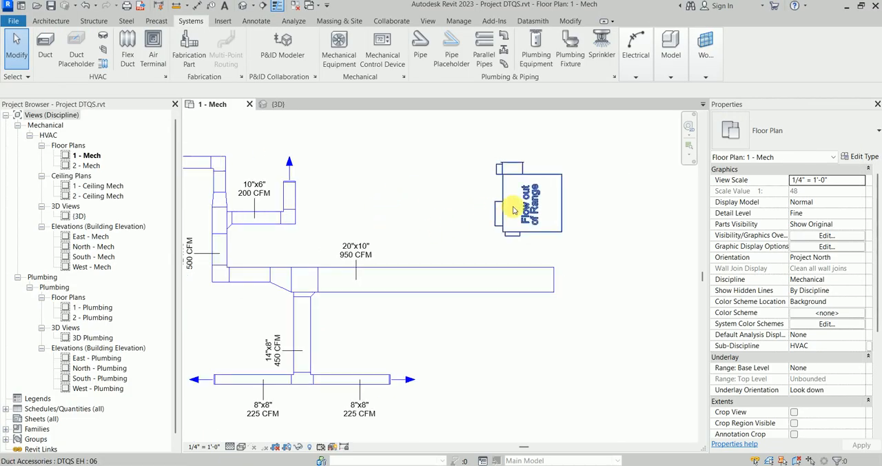
scroll(552, 203, up, 2)
click(526, 199)
scroll(531, 203, up, 2)
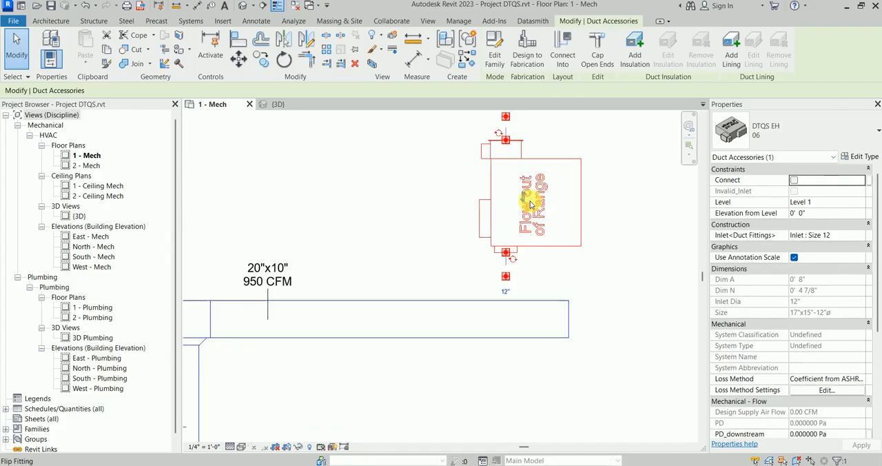
middle_drag(528, 215, 503, 291)
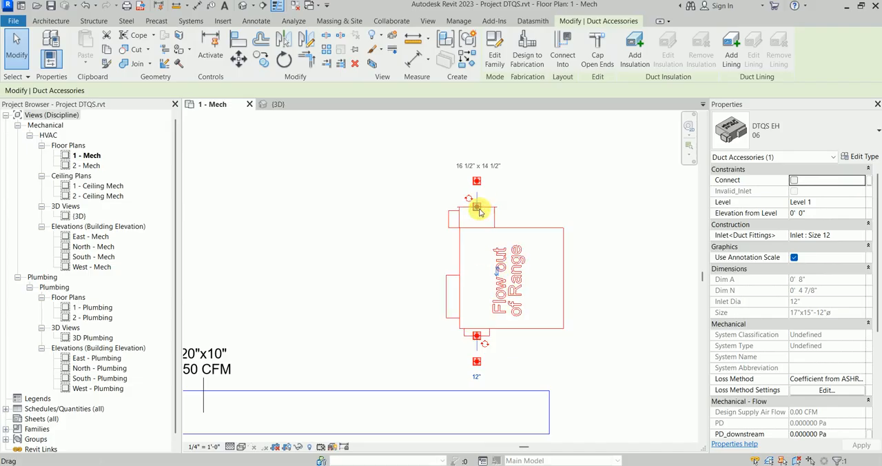
click(483, 250)
scroll(494, 243, down, 1)
scroll(494, 243, down, 1)
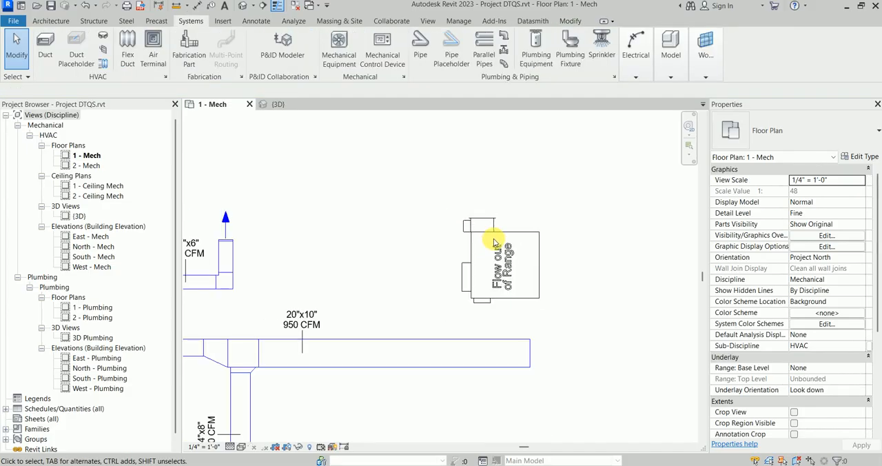
Step: Select the air terminal at the end of the 10"x8" duct to check its properties, and clear the selection
scroll(498, 239, down, 1)
middle_drag(499, 239, 565, 181)
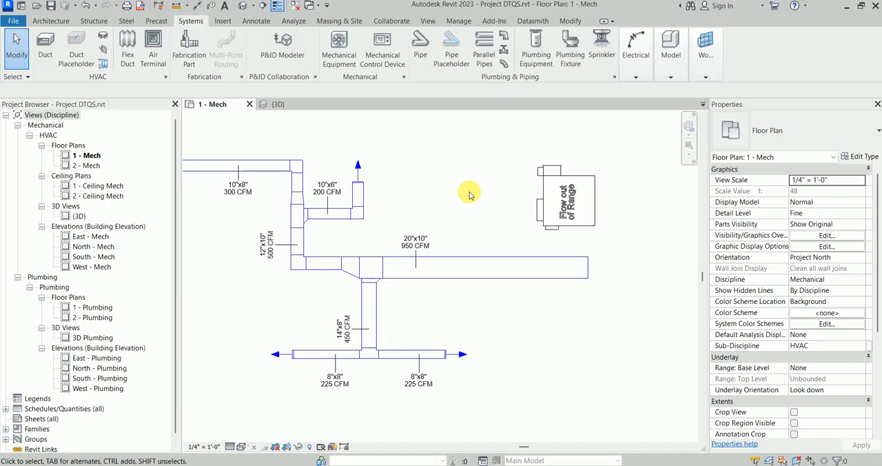
middle_drag(415, 194, 560, 219)
scroll(341, 200, up, 2)
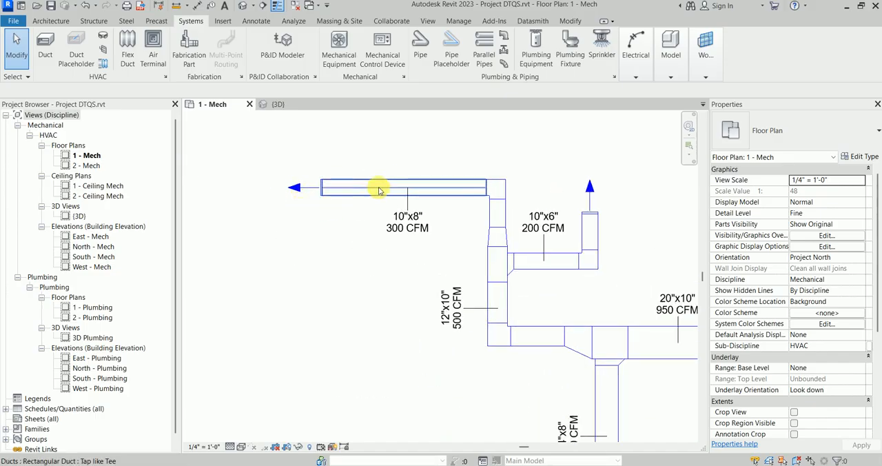
scroll(380, 191, down, 1)
scroll(317, 204, up, 1)
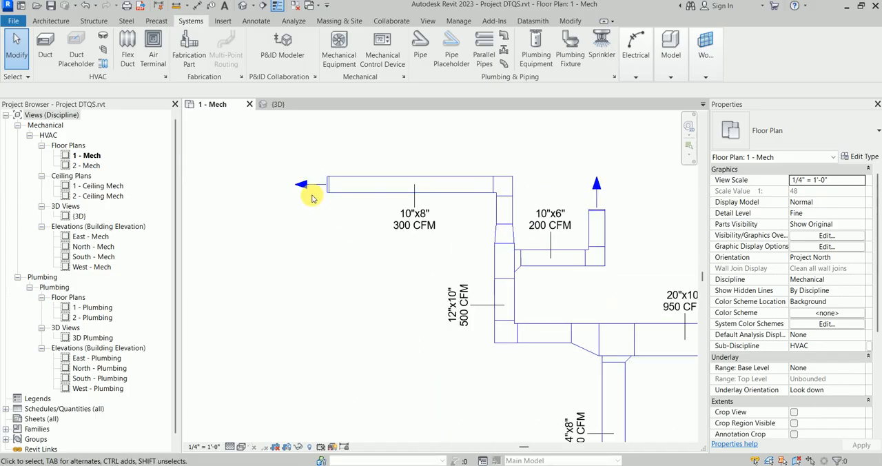
click(311, 197)
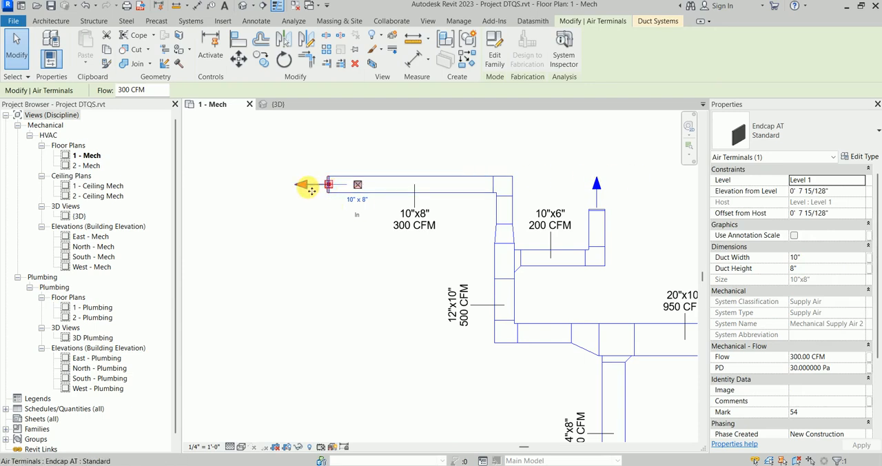
scroll(309, 188, up, 2)
key(Escape)
Step: Select the air terminal on the 10"x6" branch and look over the remaining terminals of the duct run
scroll(444, 191, down, 1)
middle_drag(442, 192, 316, 202)
click(533, 191)
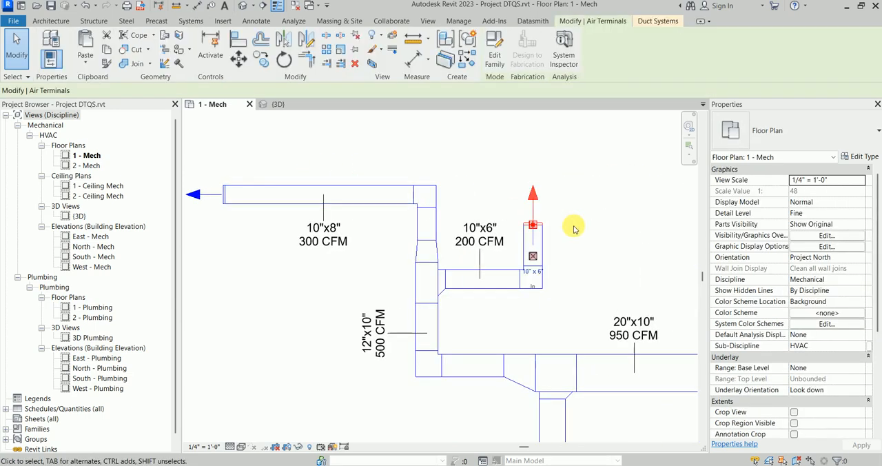
scroll(576, 229, down, 2)
middle_drag(549, 226, 378, 197)
click(542, 213)
middle_drag(324, 199, 526, 198)
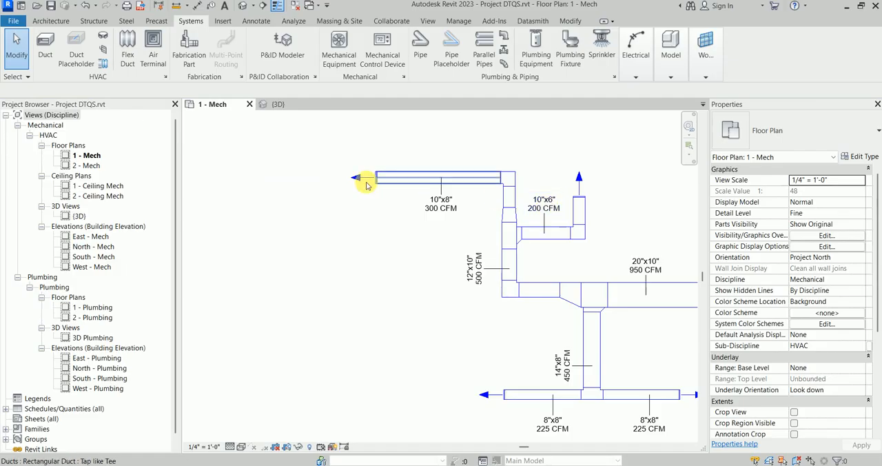
Step: Reselect the air terminal on the 10"x8" duct and check its flow and PD values, and deselect it
scroll(367, 185, up, 3)
click(375, 174)
scroll(344, 234, down, 1)
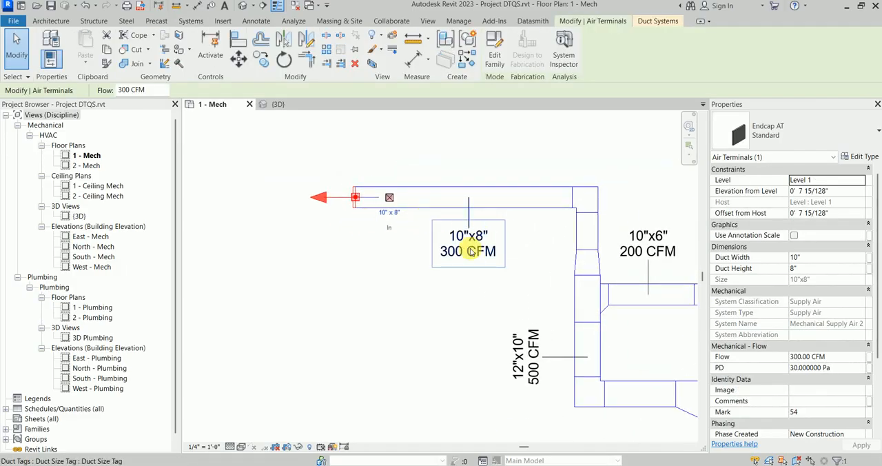
scroll(489, 238, down, 1)
middle_drag(489, 238, 423, 228)
key(Escape)
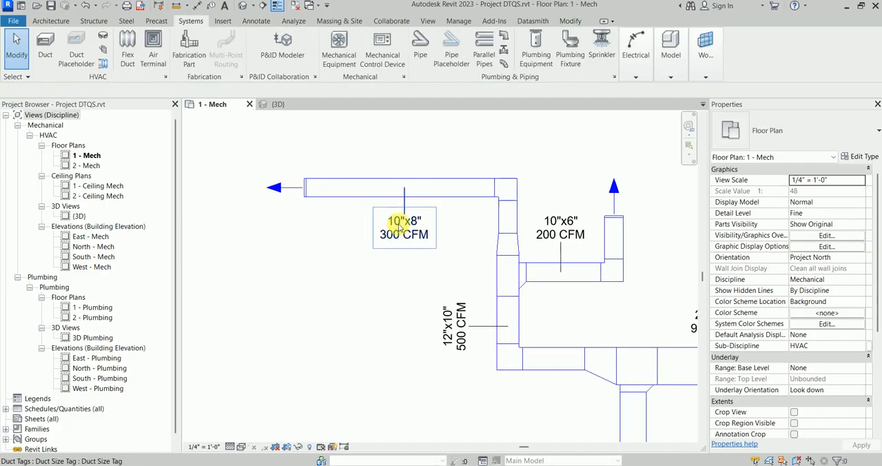
Step: Examine the size and airflow tags on the 10"x6", 12"x10" and main ducts
scroll(577, 232, down, 1)
middle_drag(577, 232, 449, 224)
scroll(419, 235, up, 3)
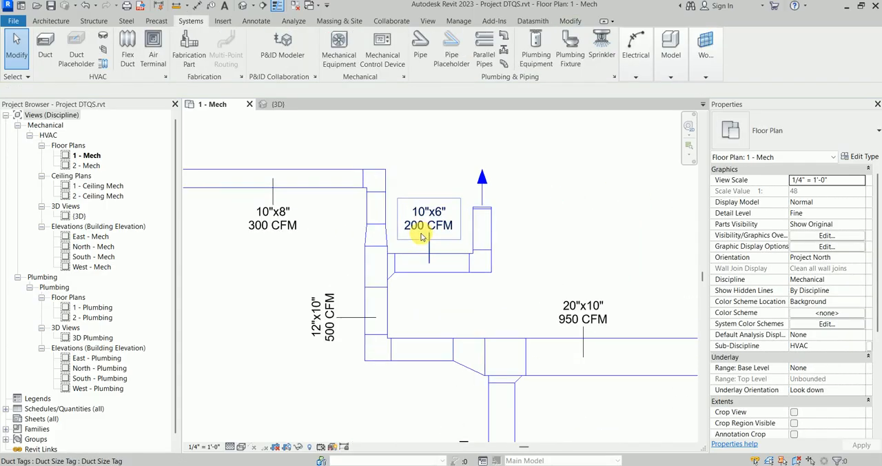
middle_drag(334, 290, 364, 156)
scroll(464, 236, down, 2)
middle_drag(463, 238, 453, 269)
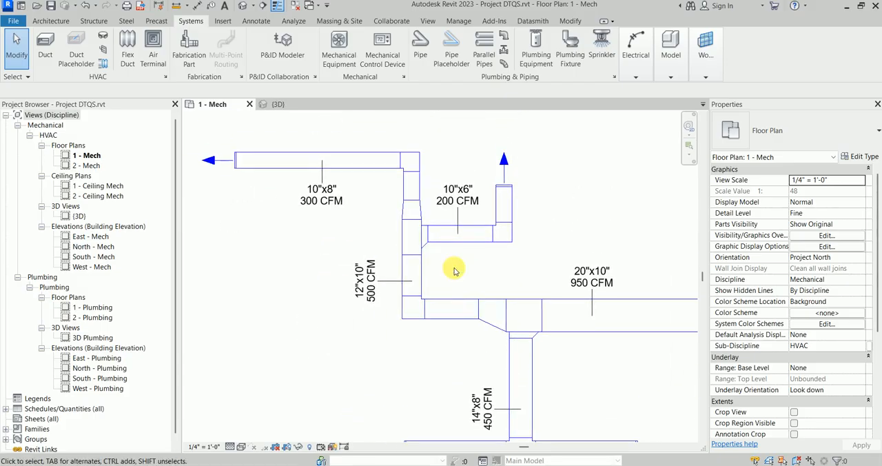
Step: Select the reducing tee at the 10"x6" branch and review its dimensions and mechanical properties
scroll(386, 158, up, 2)
scroll(375, 232, up, 2)
middle_drag(374, 232, 399, 237)
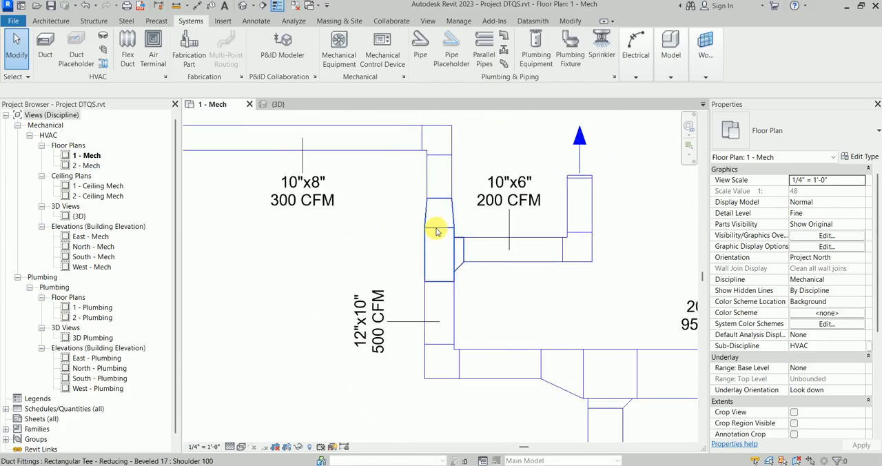
click(450, 266)
scroll(763, 308, down, 3)
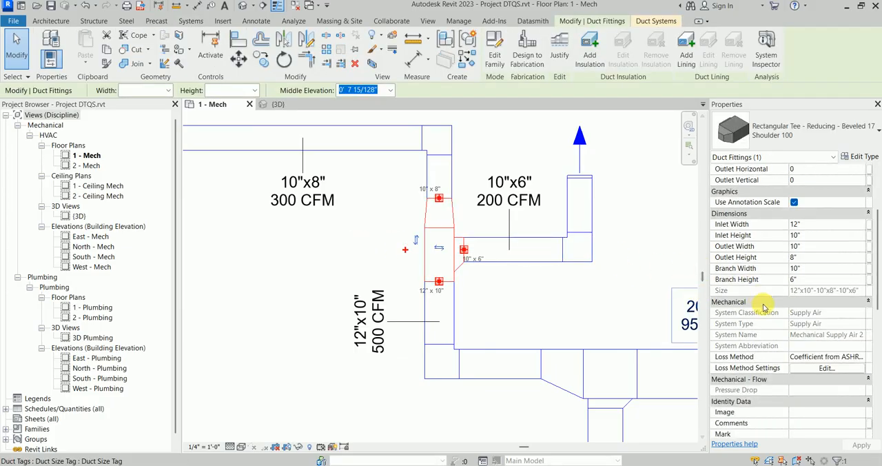
Step: Check the ASHRAE loss table SR5-13 of the reducing tee at the 10"x6" branch and accept the settings
scroll(763, 307, down, 3)
click(827, 279)
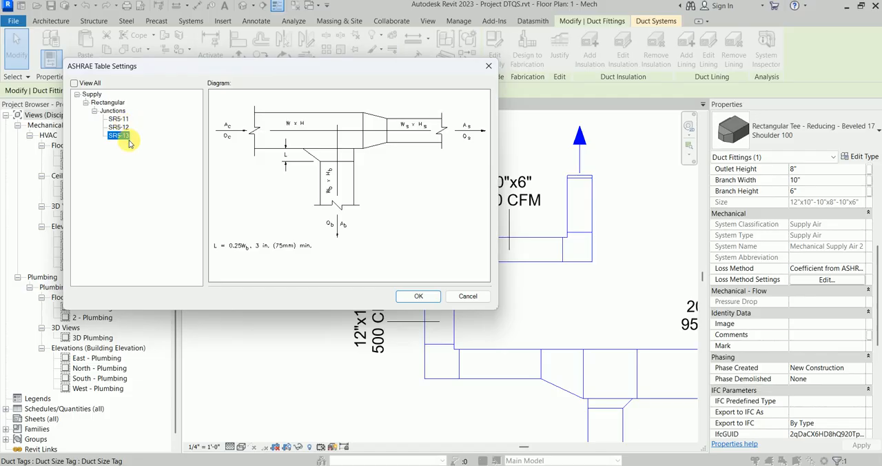
click(419, 296)
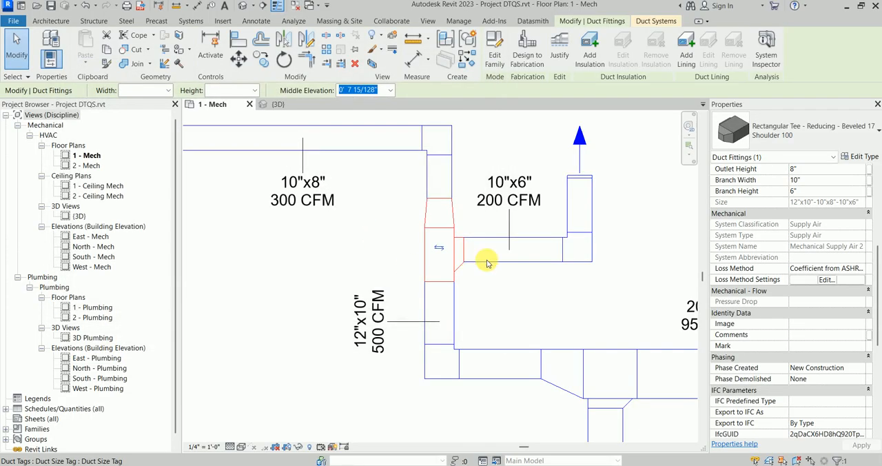
Step: Select the reducing tee joining the 20"x10", 12"x10" and 14"x8" ducts, review its ASHRAE loss table diagram and accept it
scroll(487, 255, down, 2)
scroll(442, 268, up, 5)
key(Escape)
click(492, 273)
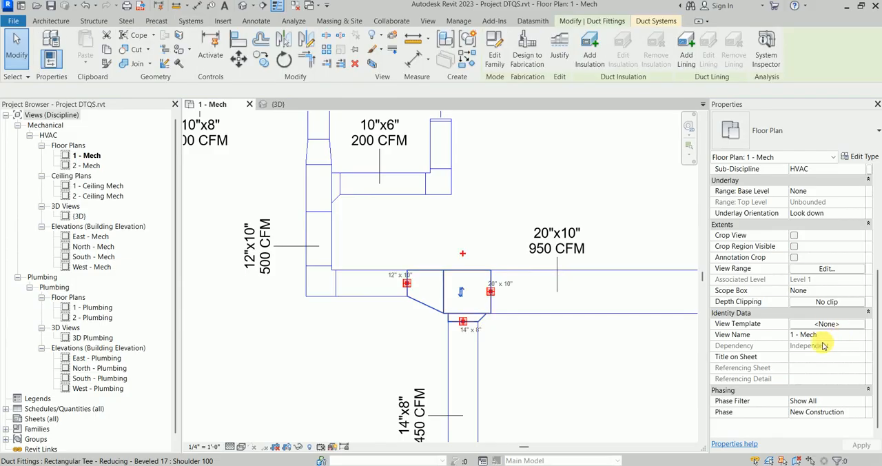
scroll(833, 270, down, 4)
scroll(833, 269, up, 2)
click(827, 246)
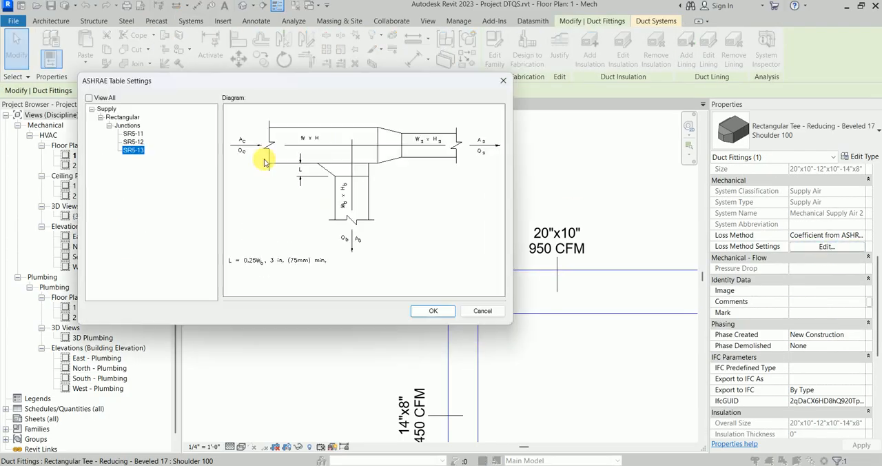
click(433, 311)
Step: Select the rectangular tee between the two 8"x8" branches, review its ASHRAE loss table diagram and accept it
scroll(476, 230, down, 3)
scroll(466, 281, up, 4)
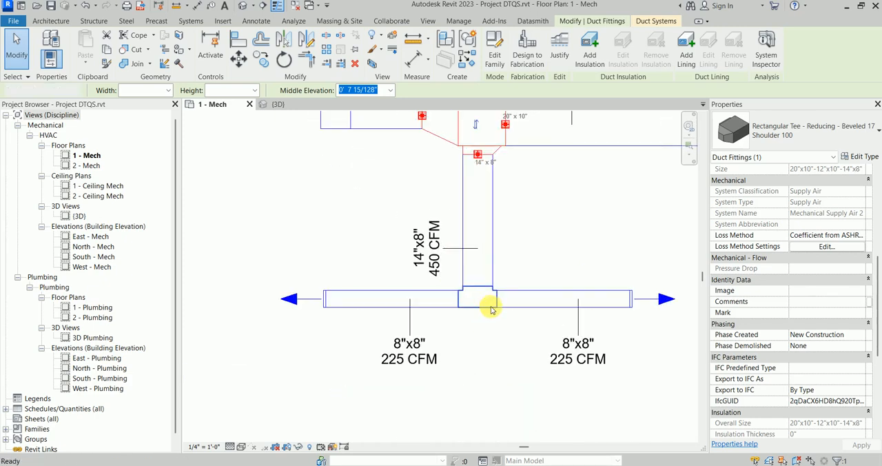
key(Escape)
click(478, 308)
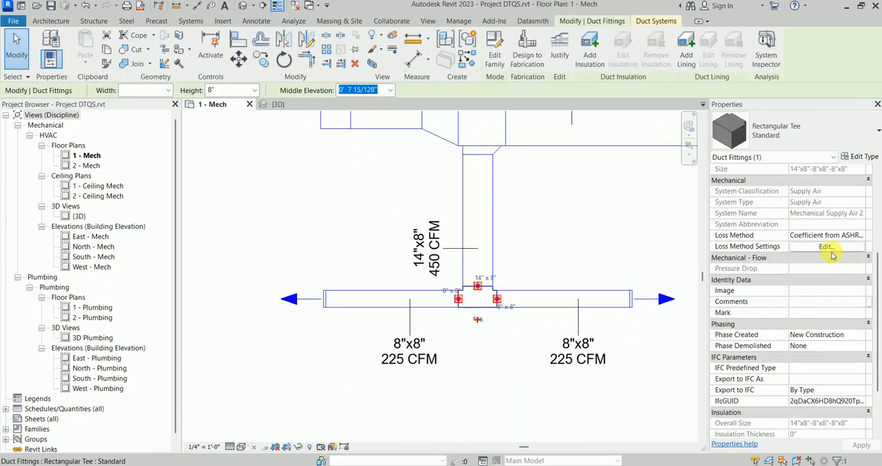
click(827, 247)
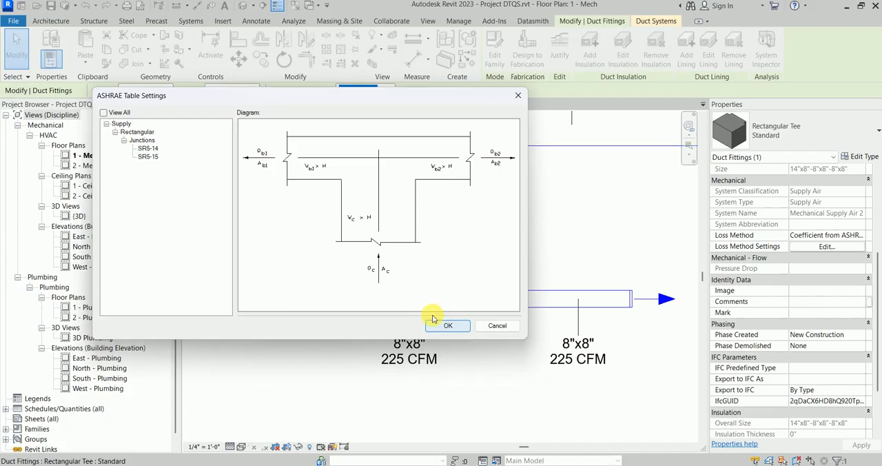
click(434, 321)
Step: Review the flow and static pressure of the Mechanical Supply Air 2 duct system and clear the selection
scroll(516, 212, down, 5)
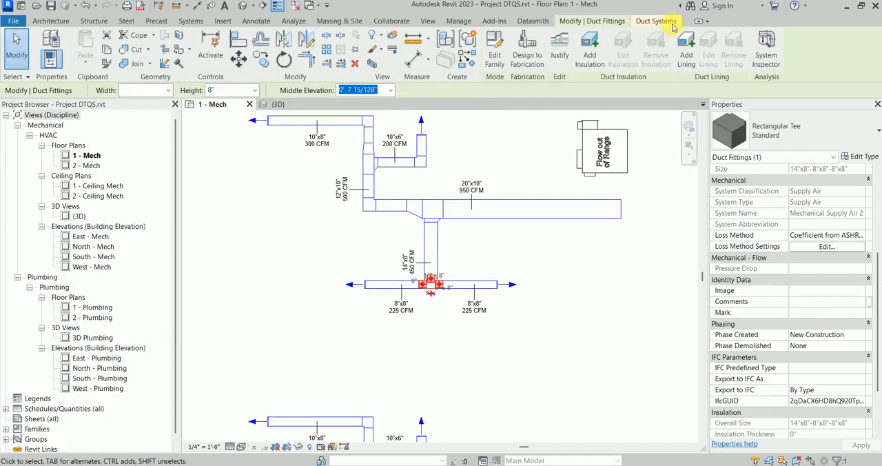
click(670, 23)
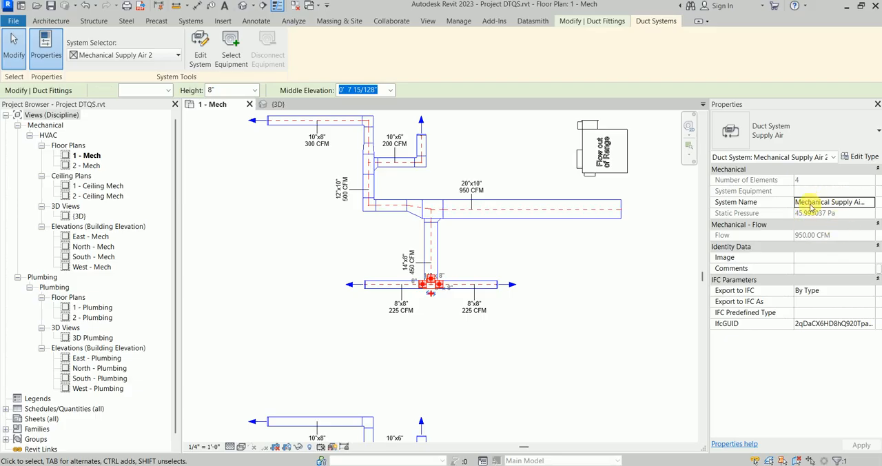
click(508, 258)
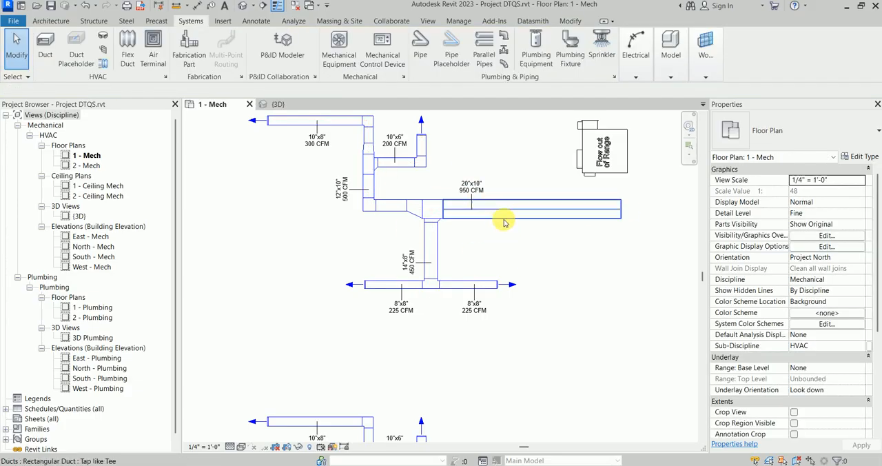
Step: Delete the angled rectangular transition at the open end of the 26"x12" main duct
scroll(504, 224, down, 2)
middle_drag(468, 241, 343, 248)
scroll(386, 248, up, 5)
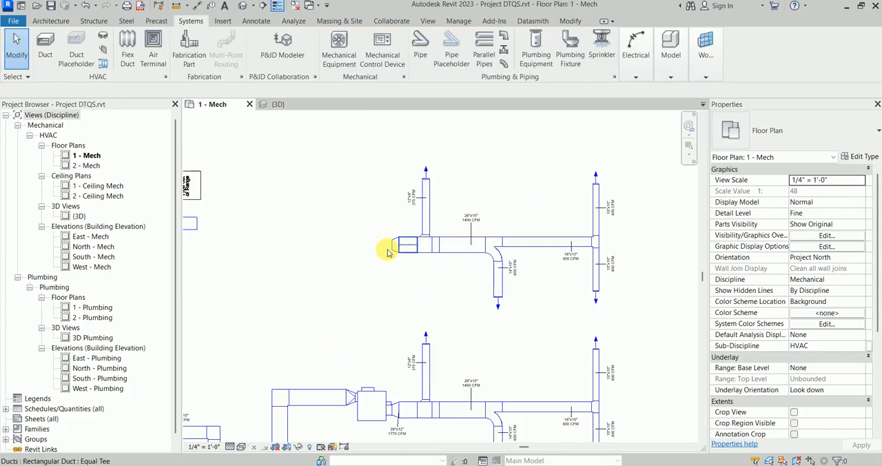
click(391, 253)
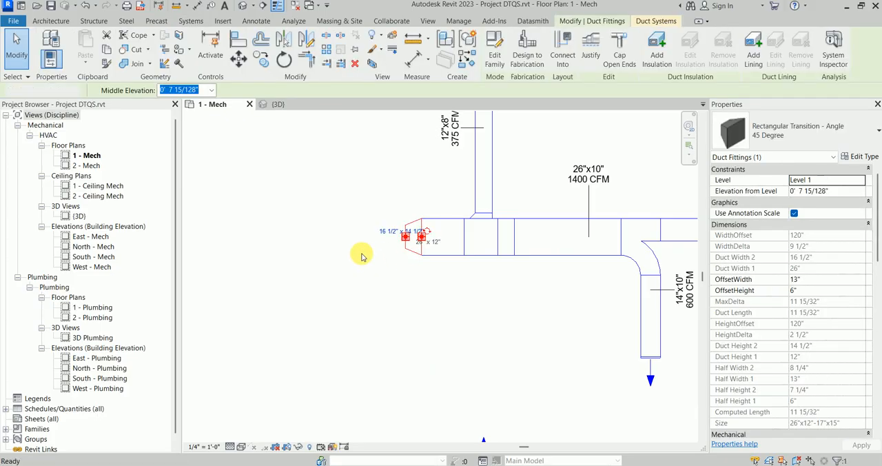
key(Delete)
Step: Extend the open end of the 26"x12" duct to a length of about 17' 6"
click(421, 252)
scroll(405, 281, down, 1)
middle_drag(407, 283, 483, 276)
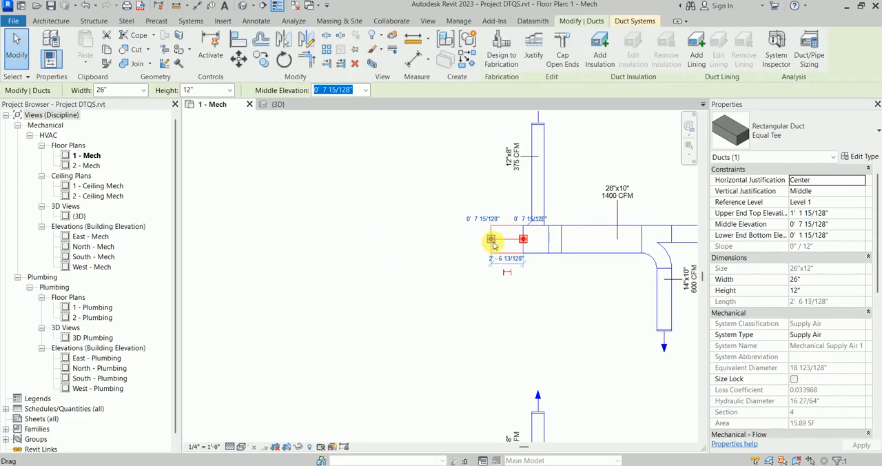
drag(492, 240, 300, 240)
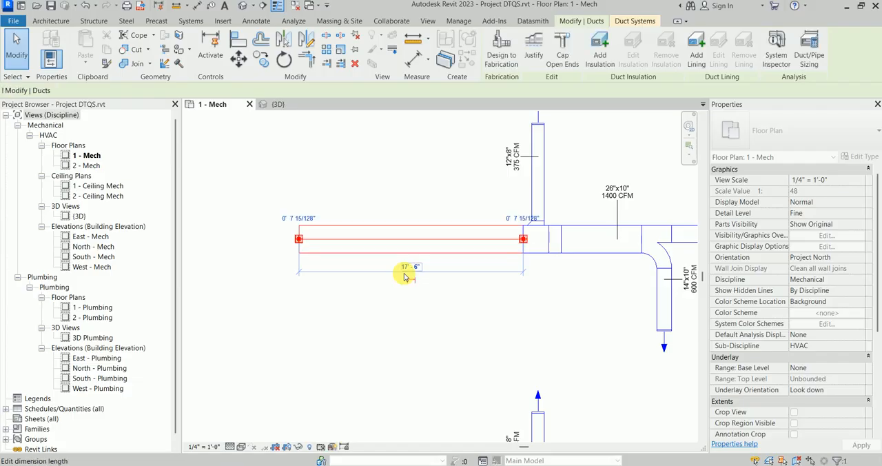
key(Escape)
Step: Tag the extended 26"x12" duct with its size and airflow, placing the tag below the duct
key(t)
key(g)
scroll(486, 256, up, 1)
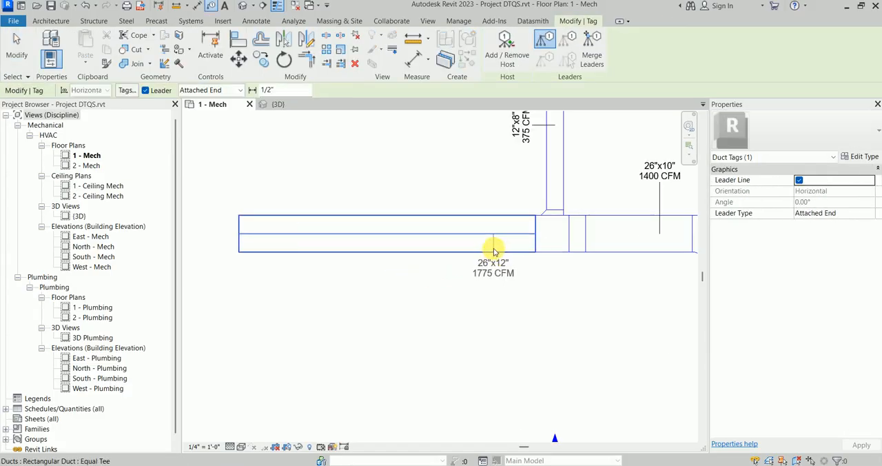
click(493, 250)
key(Escape)
Step: Set the ASHRAE loss table of the smooth radius wye at the 14"x10" branch to SR5-1
scroll(412, 291, down, 1)
middle_drag(411, 291, 314, 248)
scroll(435, 246, down, 1)
middle_drag(500, 273, 440, 313)
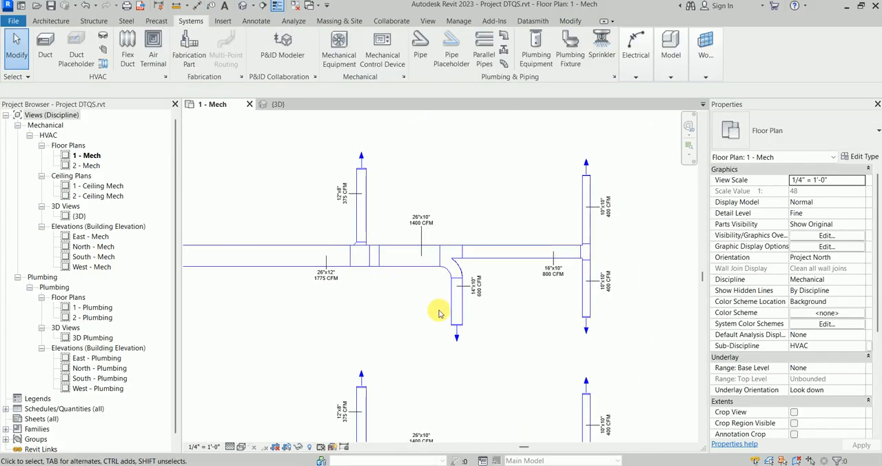
scroll(452, 342, up, 1)
scroll(494, 294, down, 1)
middle_drag(494, 295, 413, 238)
scroll(412, 234, up, 4)
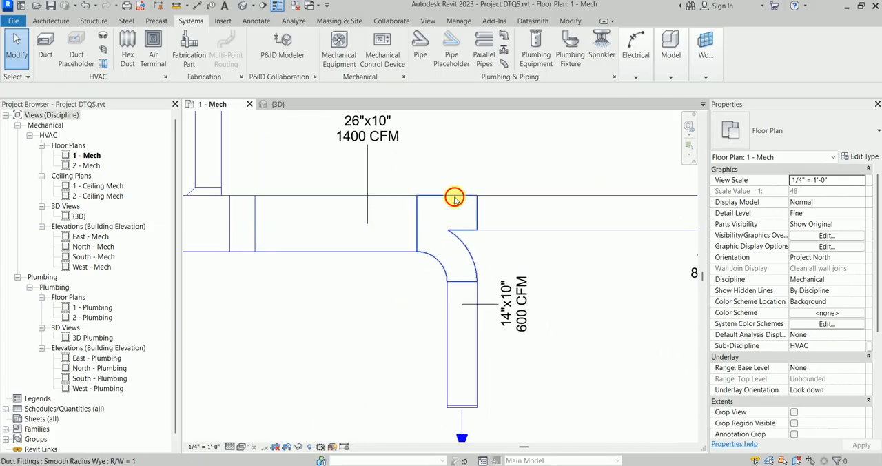
click(491, 215)
click(852, 373)
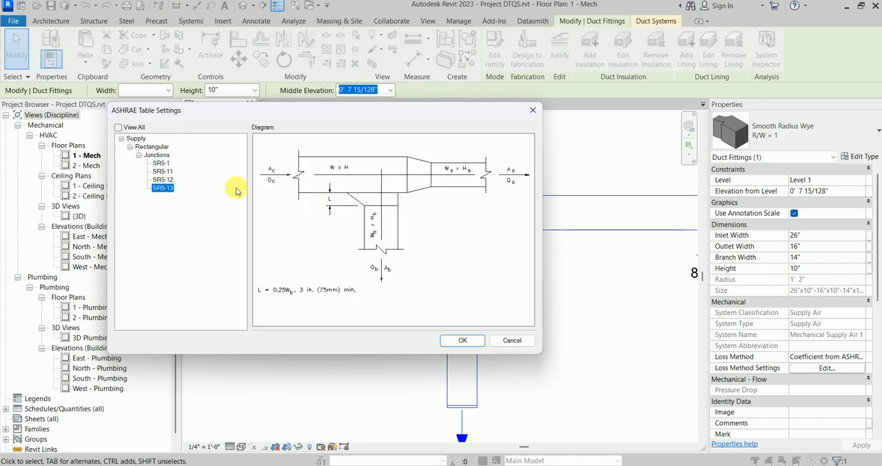
click(161, 163)
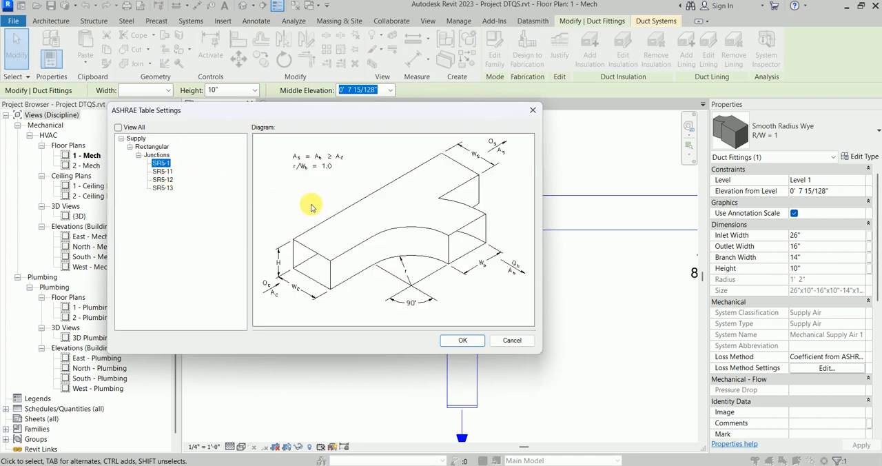
click(463, 340)
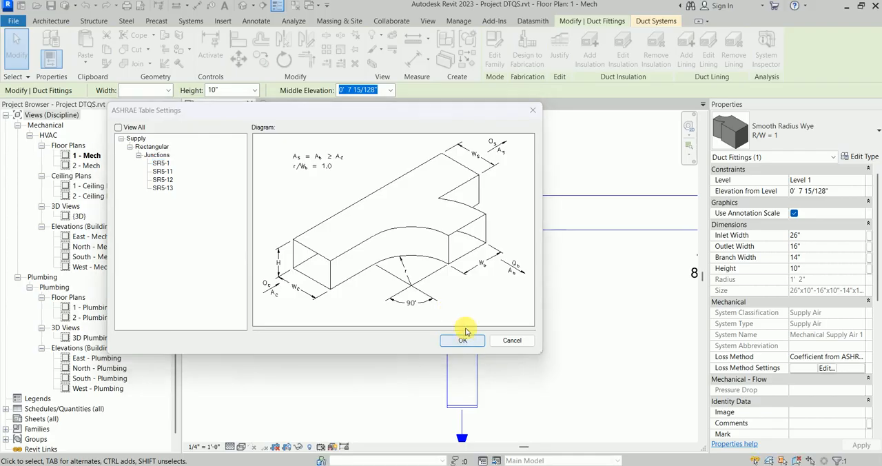
Step: Look over the 16"x10" duct with its end tee and branches, and deselect the wye
scroll(482, 242, down, 5)
scroll(531, 268, up, 5)
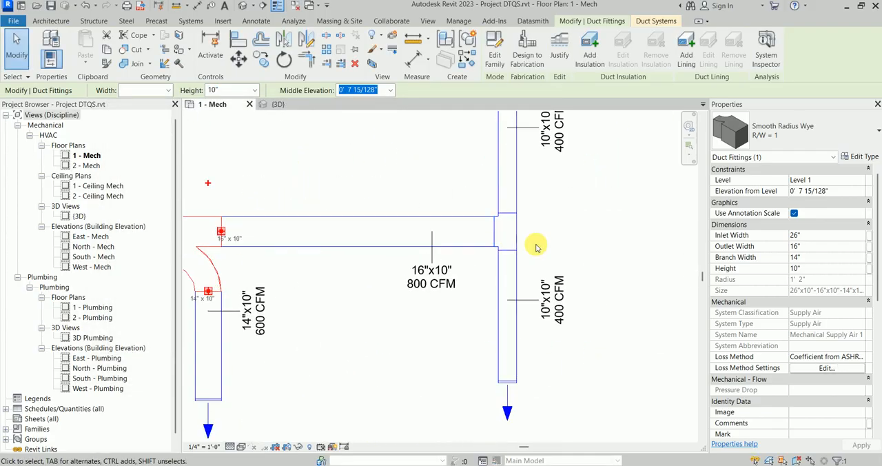
scroll(344, 236, down, 1)
scroll(343, 236, down, 4)
middle_drag(448, 244, 681, 252)
key(Escape)
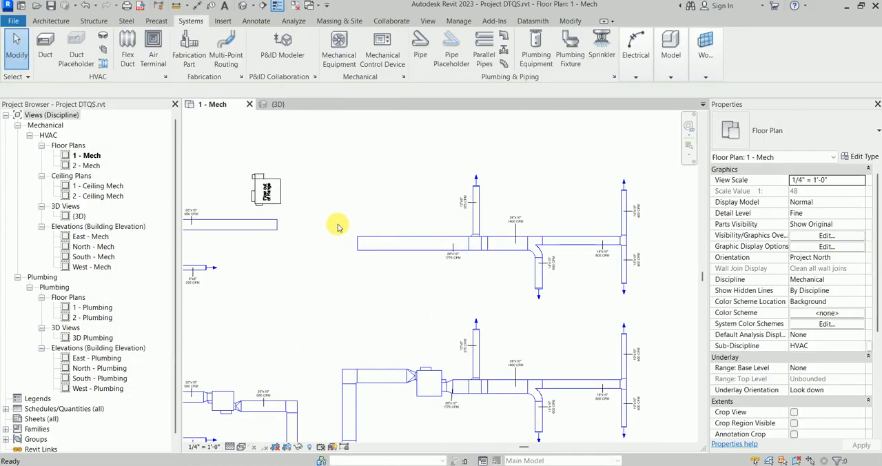
Step: Select the DTQS EH terminal above the 20"x10" duct and check its properties and type
middle_drag(326, 234, 504, 238)
scroll(442, 210, up, 2)
scroll(442, 211, up, 1)
click(452, 196)
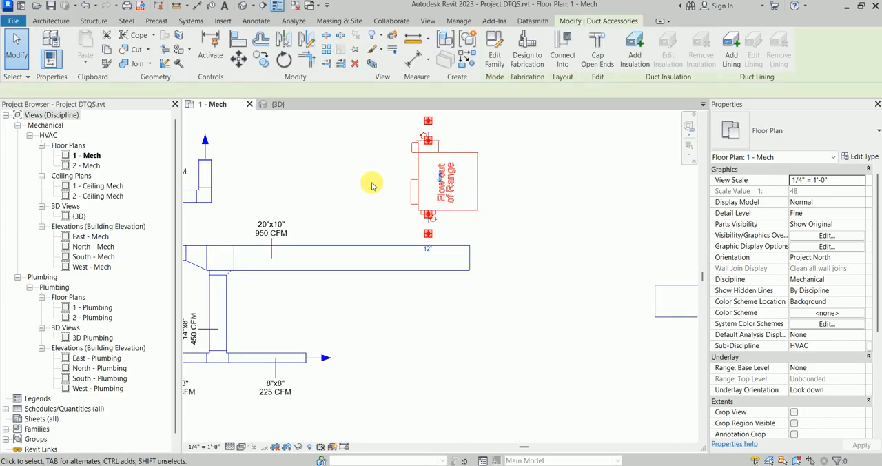
scroll(394, 183, up, 3)
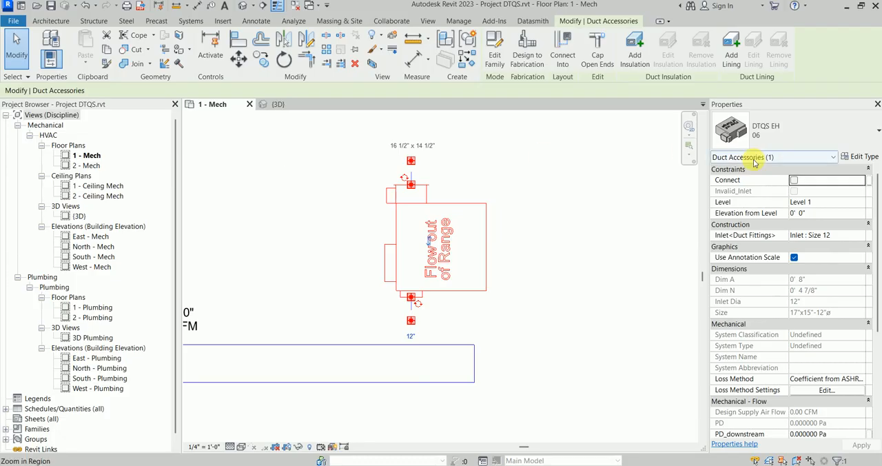
click(783, 137)
click(782, 137)
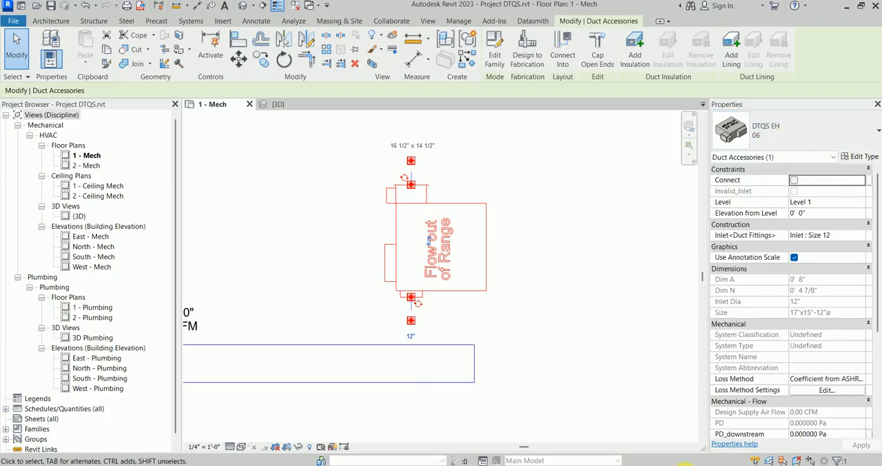
Step: Switch to the fanpowered_2022_V9.pdf catalogue, examine the TQS series unit size and inlet size table, and return to Revit
click(684, 465)
scroll(291, 270, down, 3)
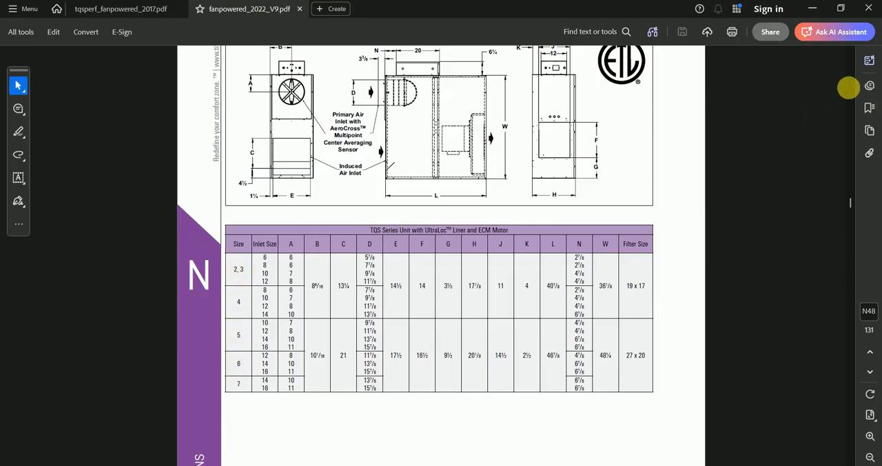
click(814, 8)
Step: Try the DTQS EH types 02, 03, 04, 05 and 07 in turn on the unconnected terminal
click(543, 180)
click(485, 228)
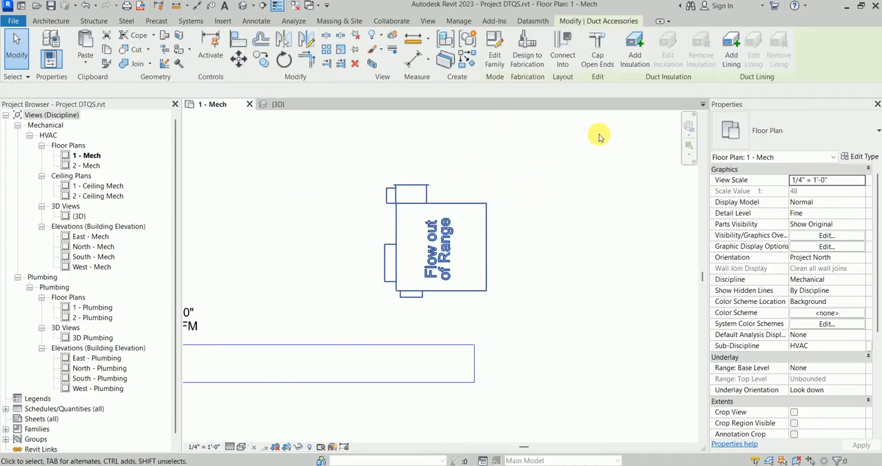
click(806, 134)
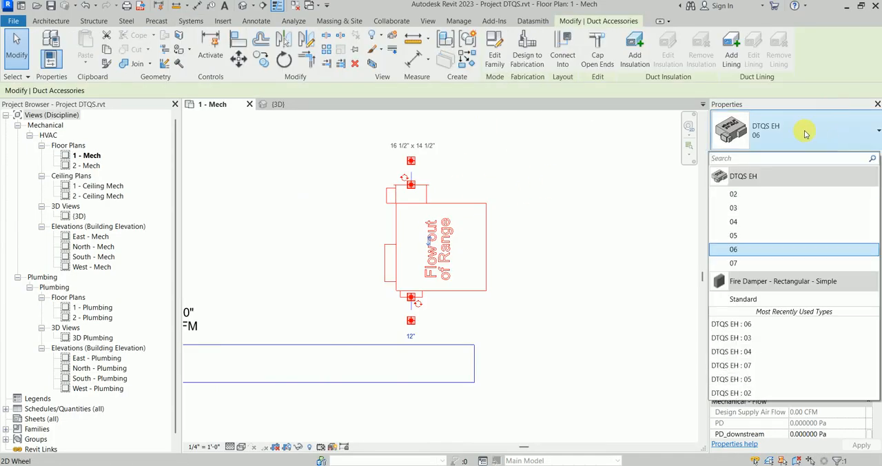
click(758, 192)
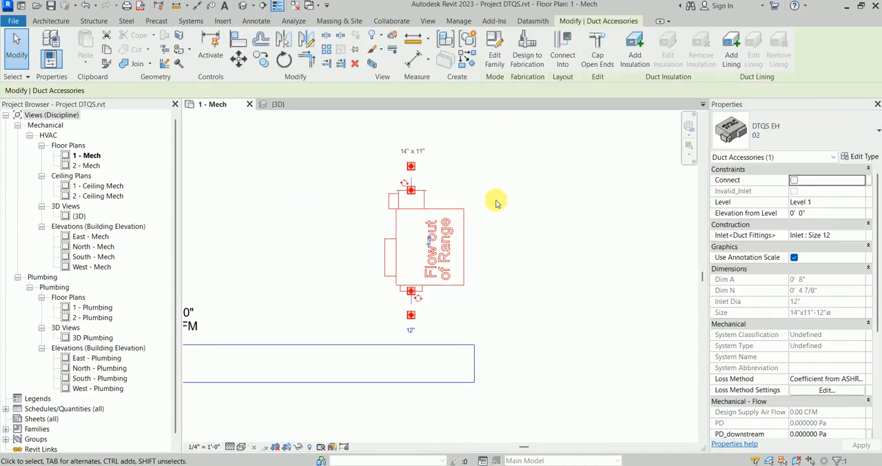
click(793, 132)
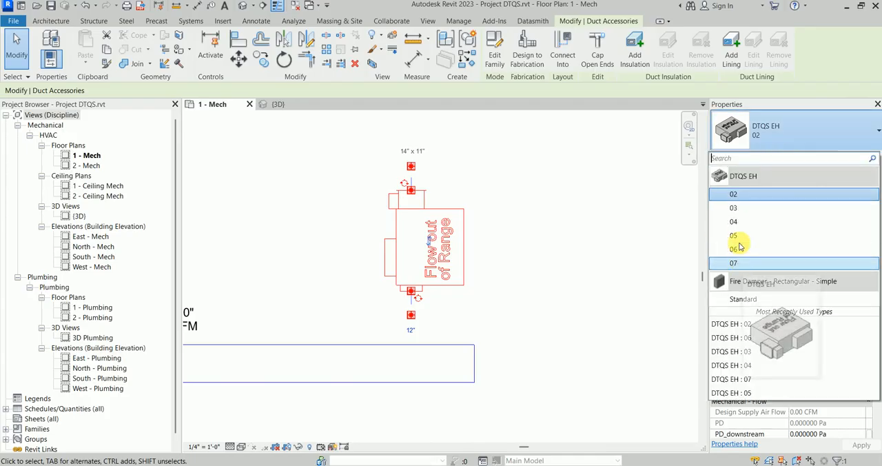
click(733, 208)
click(783, 140)
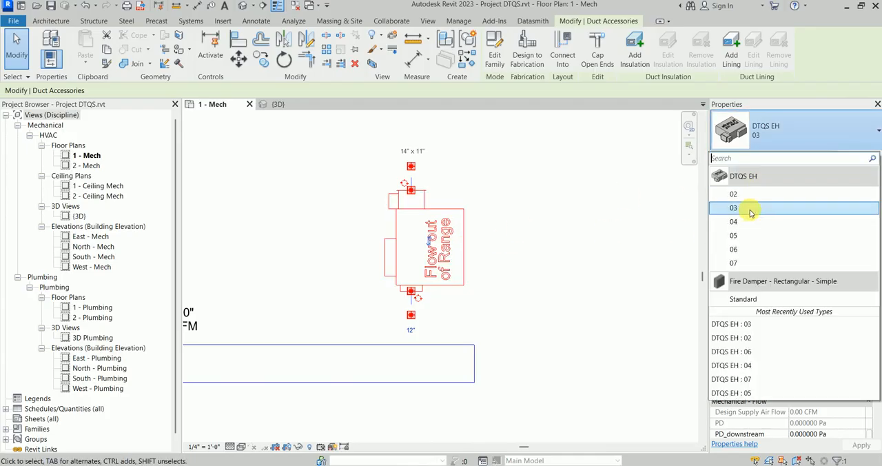
click(738, 209)
click(789, 138)
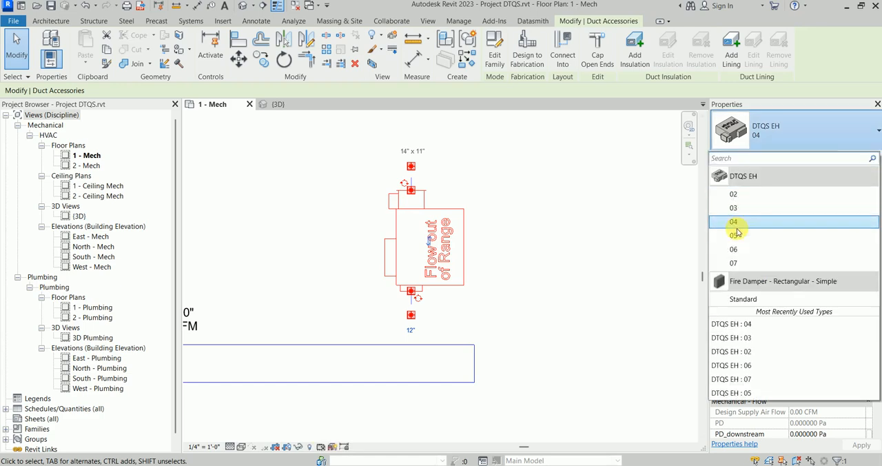
click(732, 228)
click(790, 138)
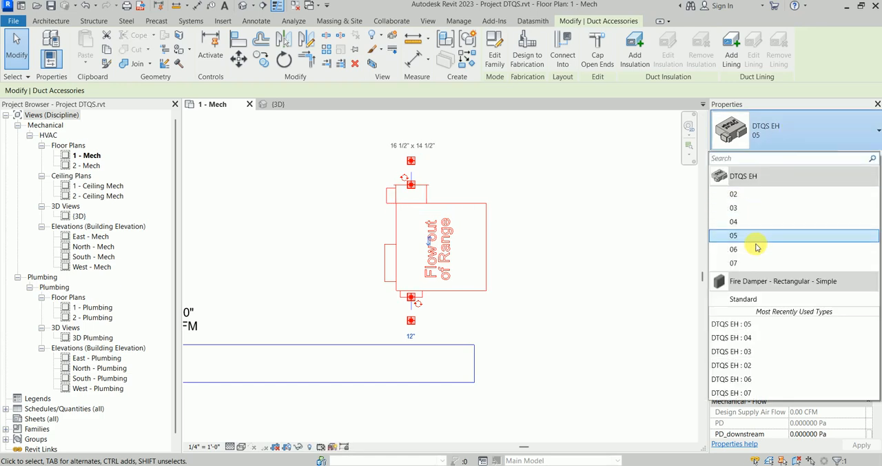
click(734, 258)
Step: Set the terminal's type to DTQS EH 02 and deselect it
click(805, 145)
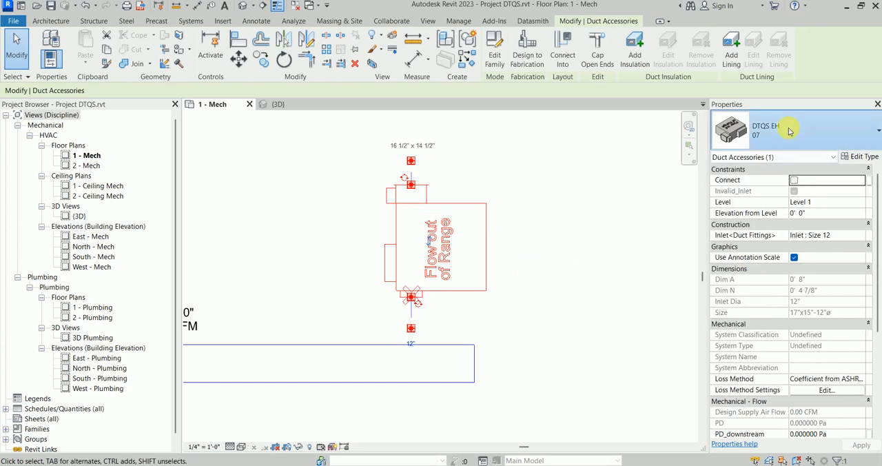
click(750, 196)
click(474, 277)
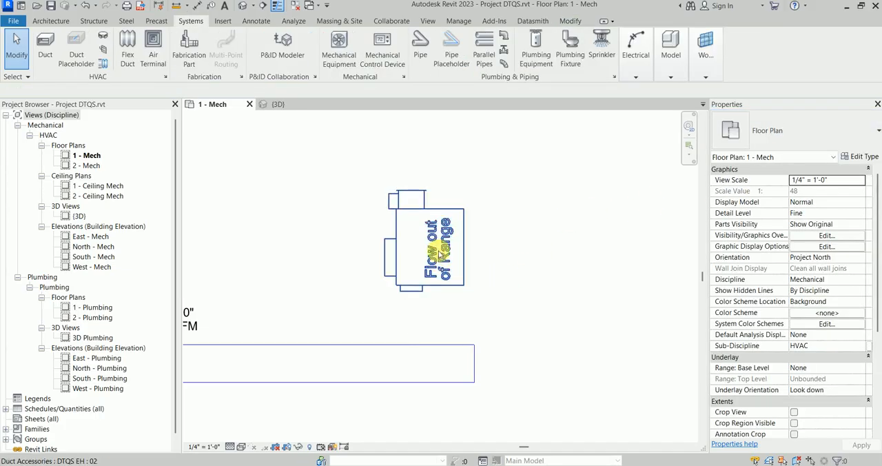
Step: Select the DTQS EH terminal above the 20"x10" duct and open the {3D} view to look at it
scroll(448, 256, up, 2)
click(433, 247)
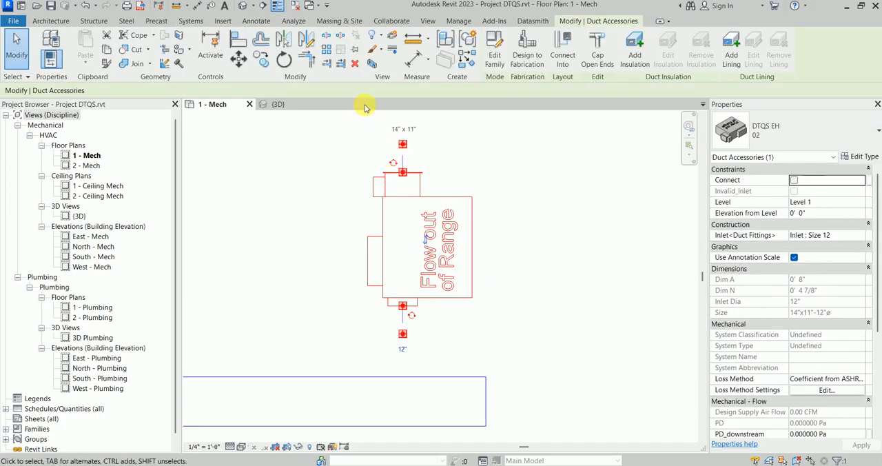
click(290, 105)
middle_drag(375, 210, 453, 246)
scroll(483, 266, up, 3)
click(535, 289)
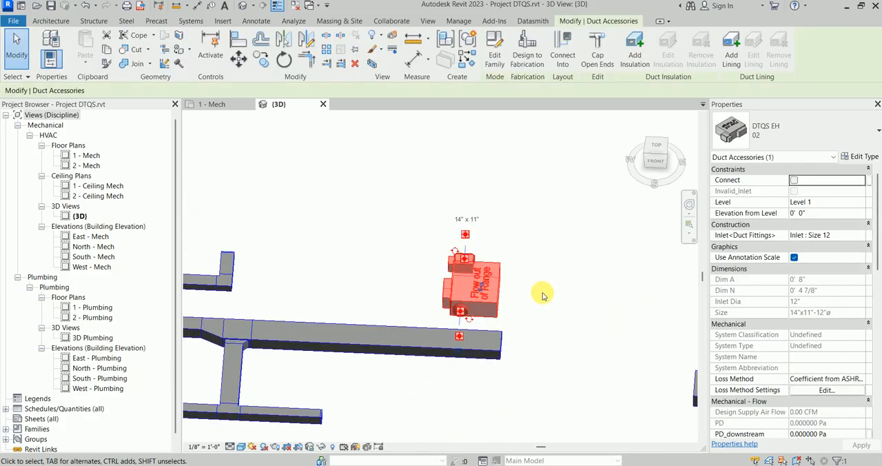
Step: Examine the DTQS EH terminal's round inlet, casing and outlet from several sides in the 3D model
shift+middle_drag(544, 292, 422, 334)
scroll(465, 263, up, 5)
click(413, 224)
shift+middle_drag(376, 224, 464, 238)
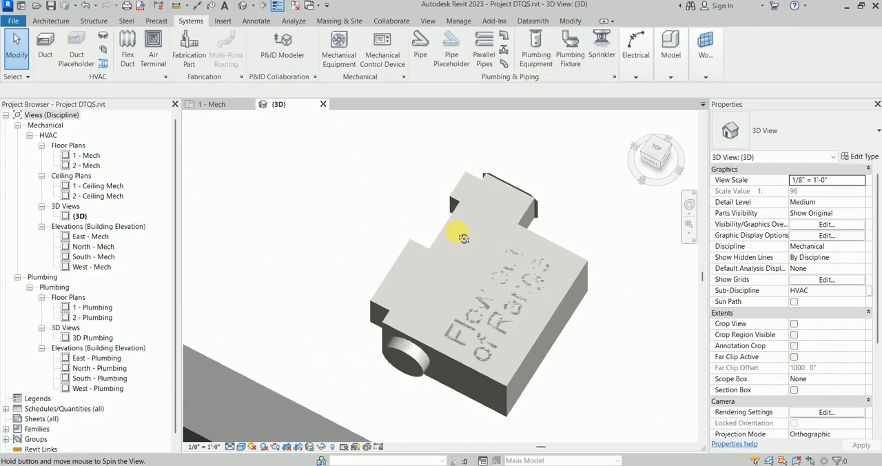
click(547, 251)
shift+middle_drag(548, 251, 460, 255)
key(Escape)
Step: Return to the 1 - Mech floor plan and select the DTQS EH terminal above the main supply duct
click(236, 104)
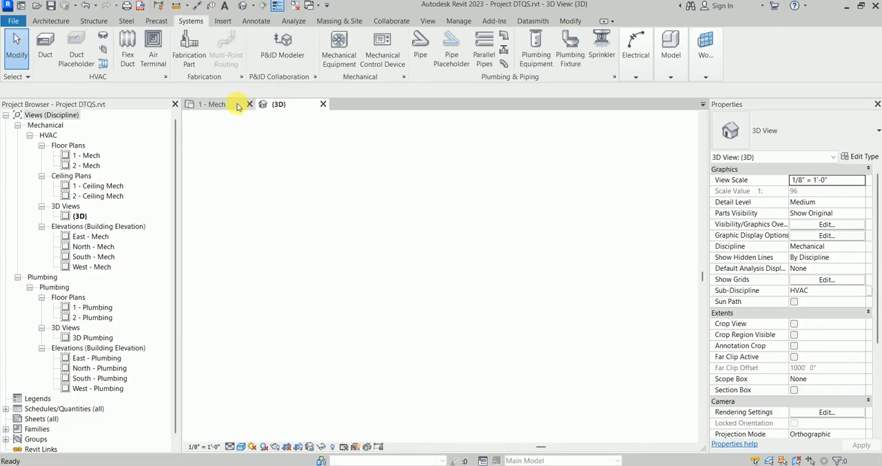
scroll(414, 216, down, 3)
middle_drag(419, 191, 478, 193)
scroll(489, 211, up, 3)
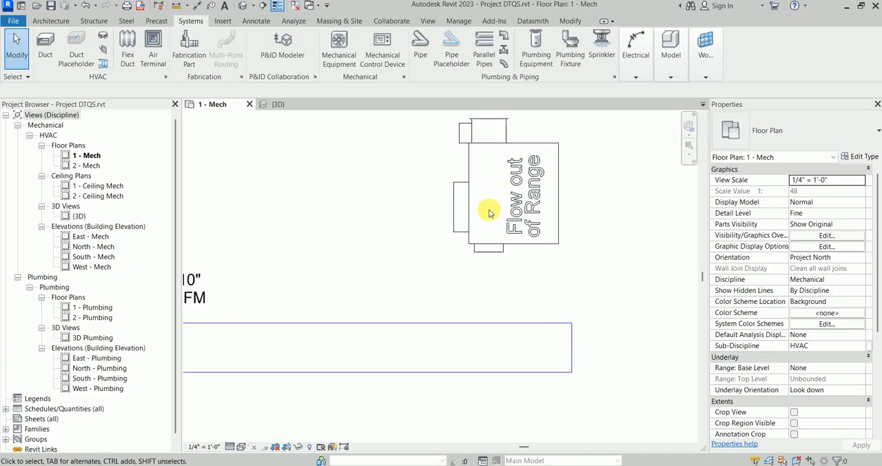
scroll(524, 222, down, 2)
middle_drag(357, 226, 407, 227)
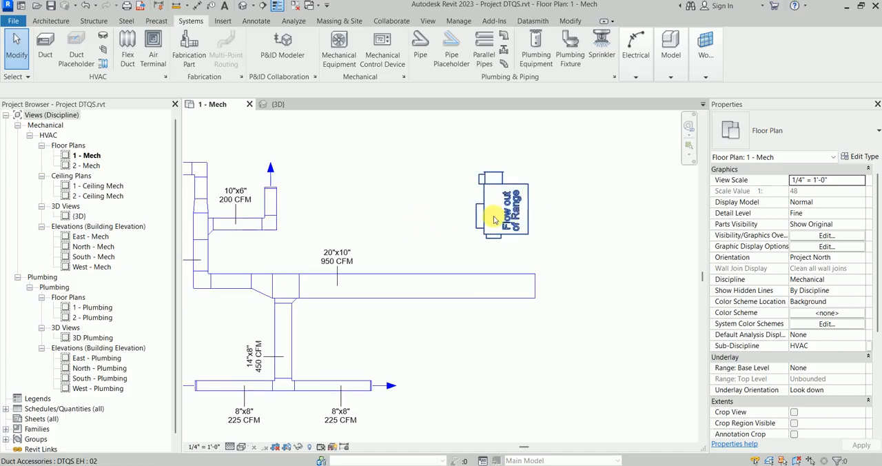
click(503, 217)
Step: Switch to the fanpowered_2022_V9.pdf catalogue, examine the DTQS unit dimension drawings and dimension table, and return to Revit
click(685, 465)
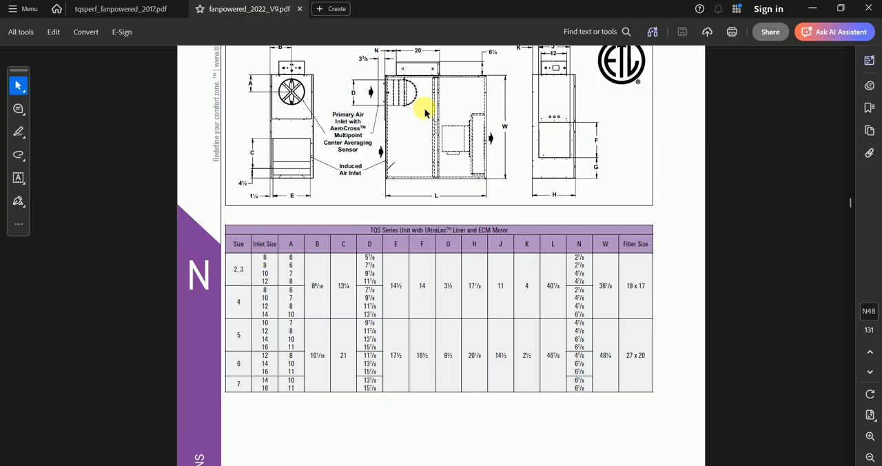
scroll(370, 93, up, 1)
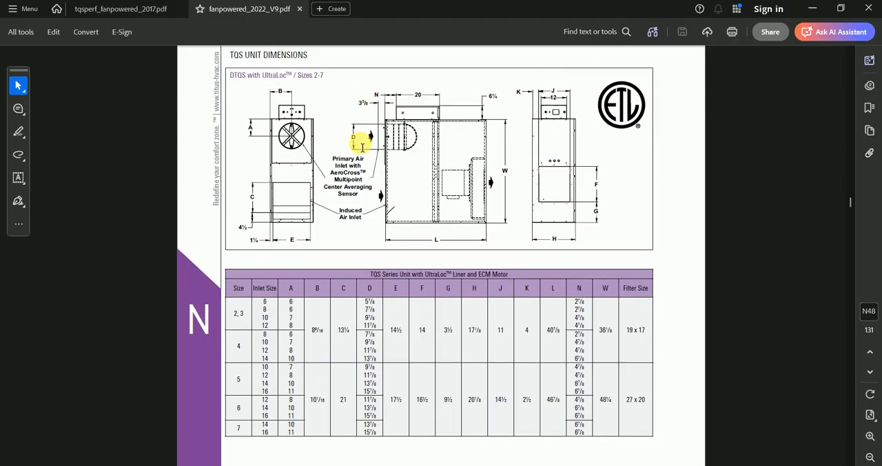
ctrl+scroll(362, 146, up, 1)
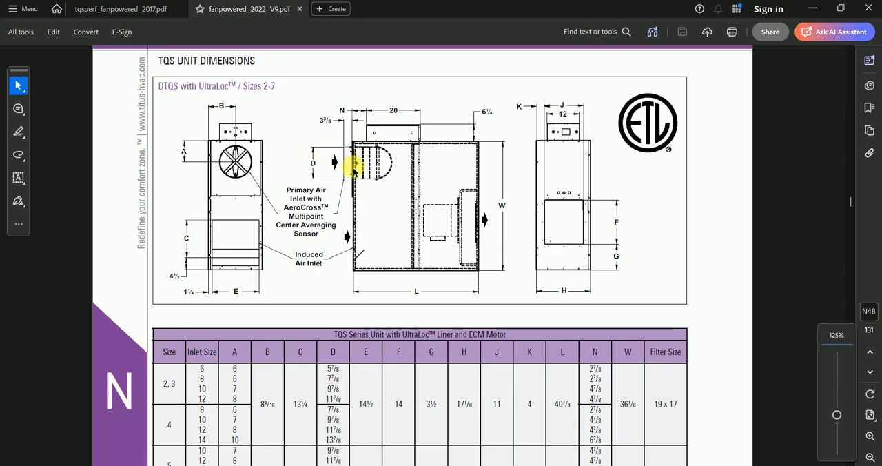
ctrl+scroll(354, 169, down, 1)
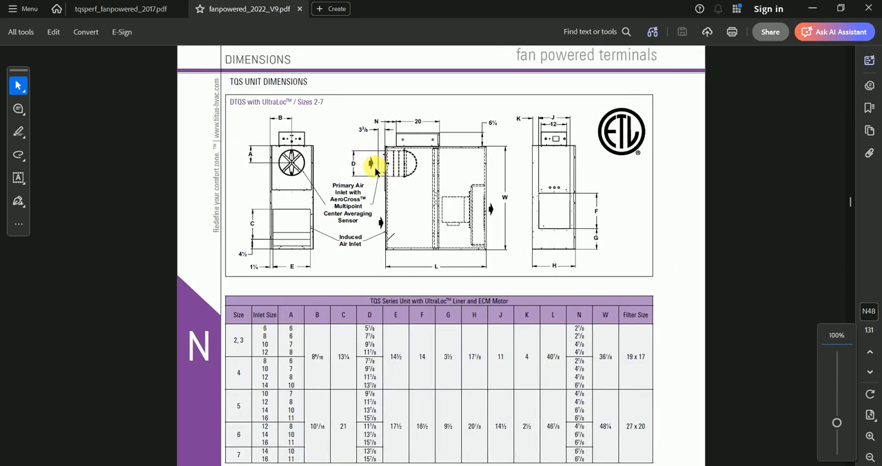
ctrl+scroll(374, 169, up, 1)
scroll(344, 166, down, 1)
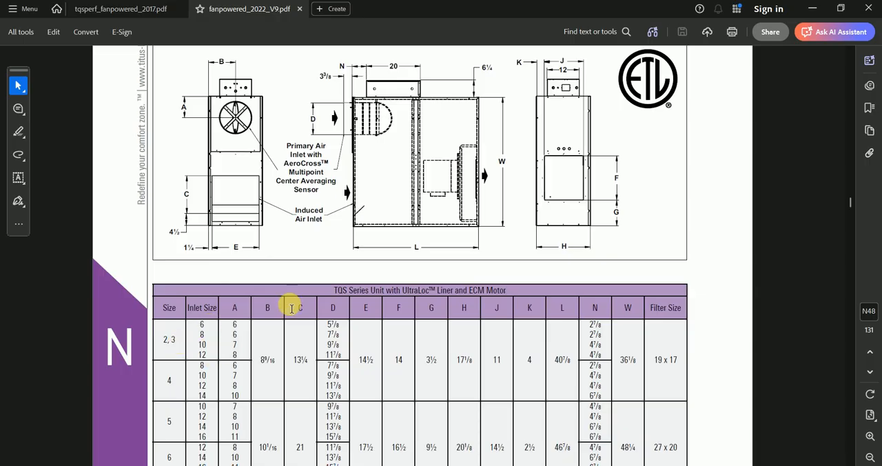
click(810, 9)
Step: Deselect the terminal and review the size and airflow tags on the main supply duct and its branches
scroll(530, 223, up, 2)
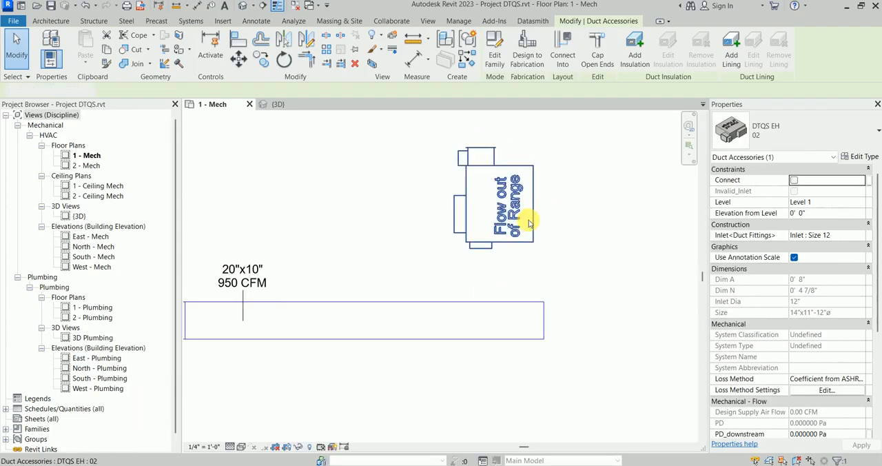
key(Escape)
scroll(510, 204, down, 3)
scroll(422, 199, up, 2)
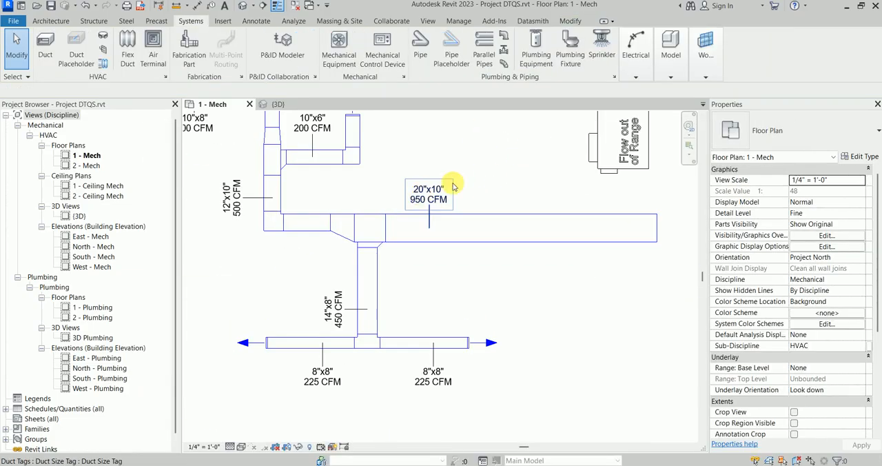
scroll(428, 220, down, 3)
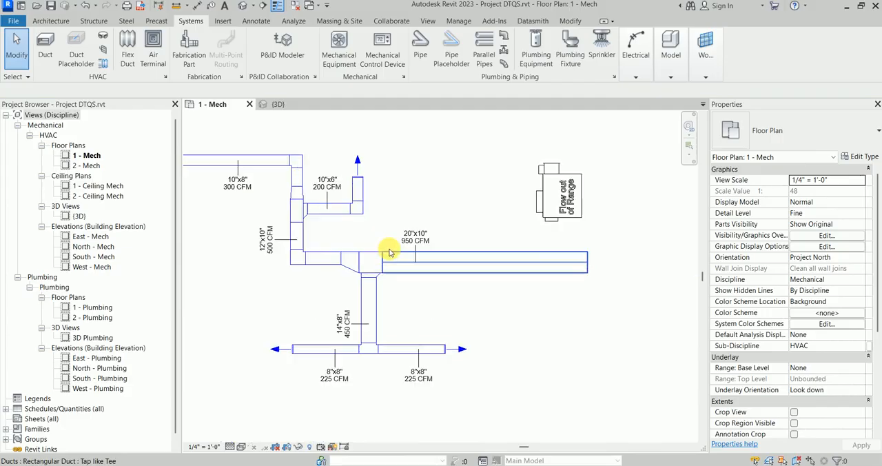
scroll(390, 250, up, 1)
middle_drag(431, 246, 481, 257)
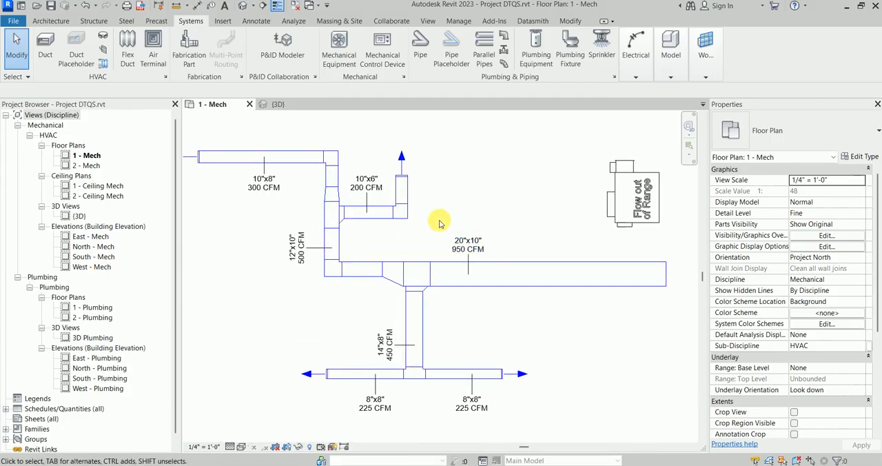
scroll(440, 222, down, 1)
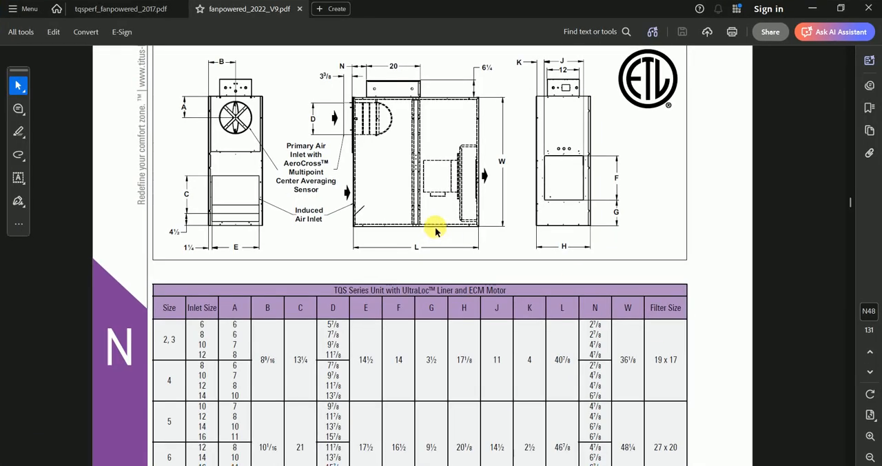
Step: Open the tqsperf_fanpowered_2017.pdf performance data, examine the Unit Size 2 airflow versus downstream static pressure chart, and return to Revit
click(138, 9)
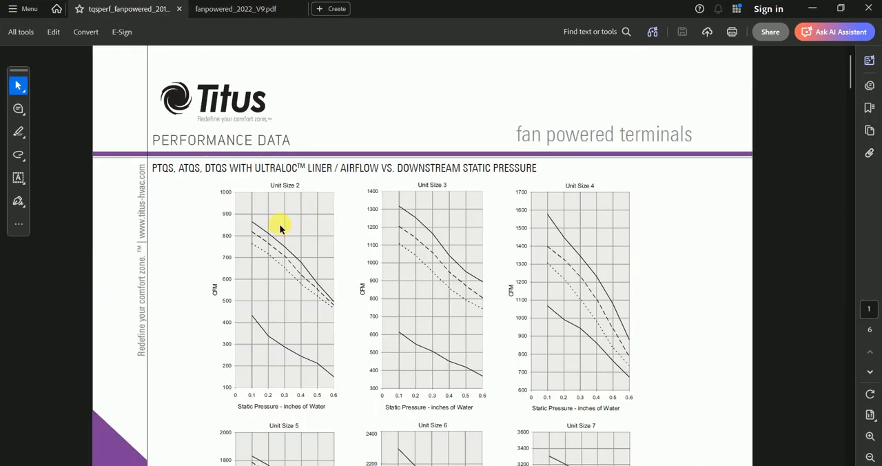
scroll(269, 232, down, 1)
ctrl+scroll(268, 215, up, 1)
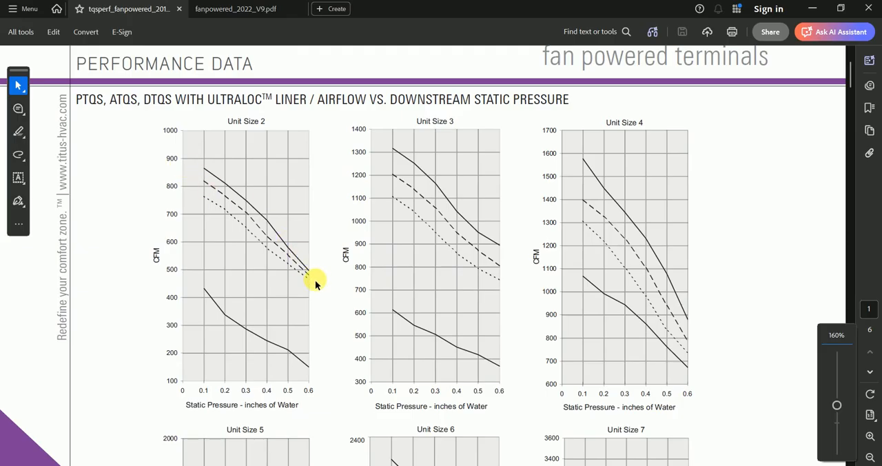
ctrl+scroll(315, 279, up, 1)
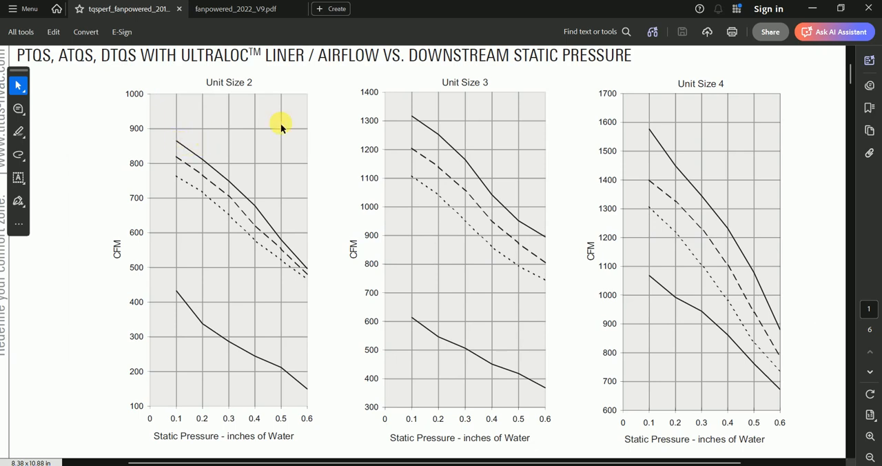
click(812, 9)
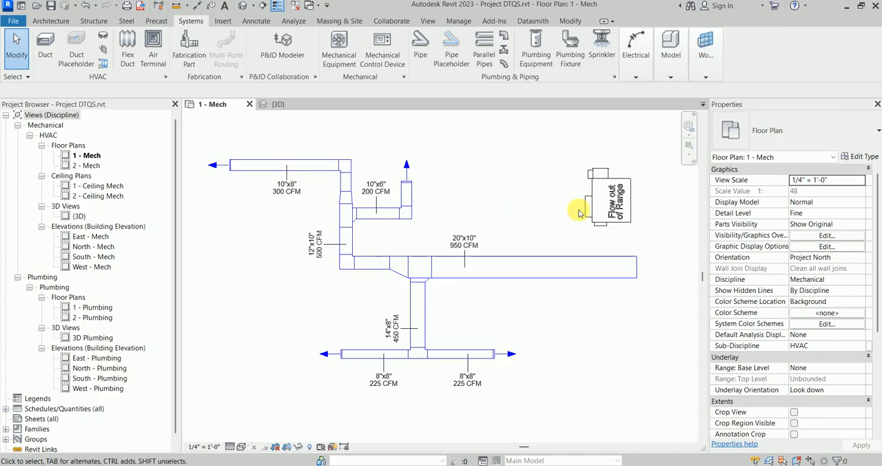
Step: Select the DTQS EH terminal to check its type and properties, deselect it, and review the 20"x10" duct's airflow tag
scroll(579, 214, up, 3)
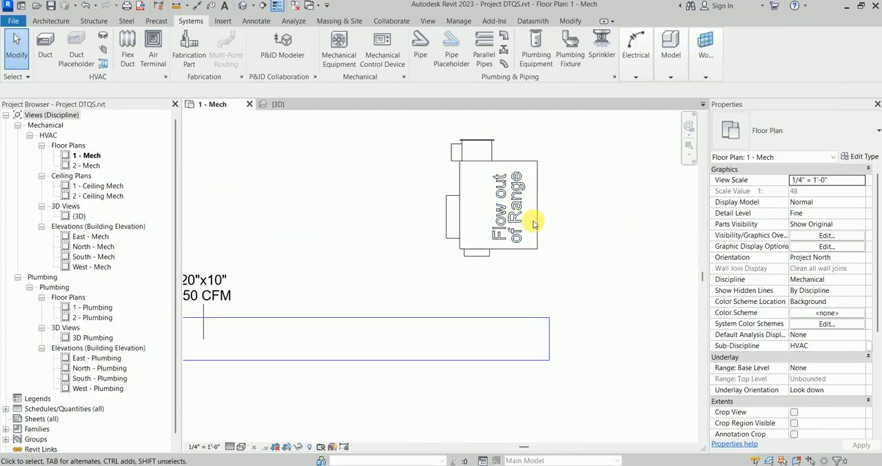
click(516, 230)
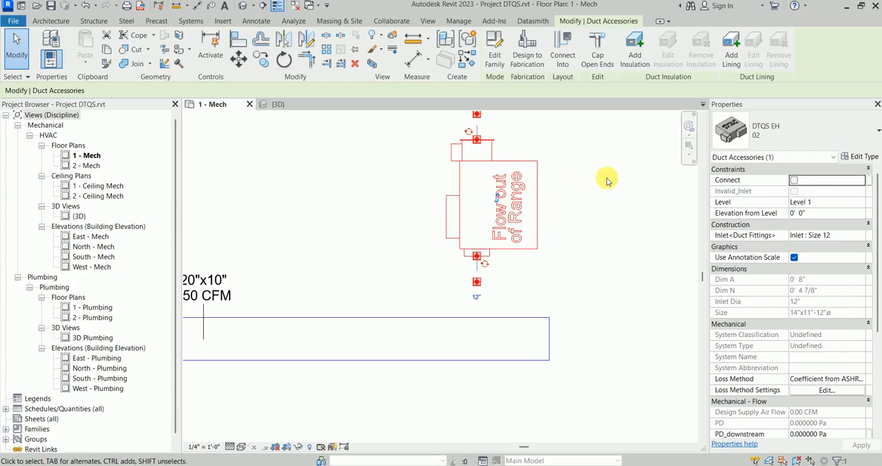
click(376, 268)
scroll(489, 244, down, 3)
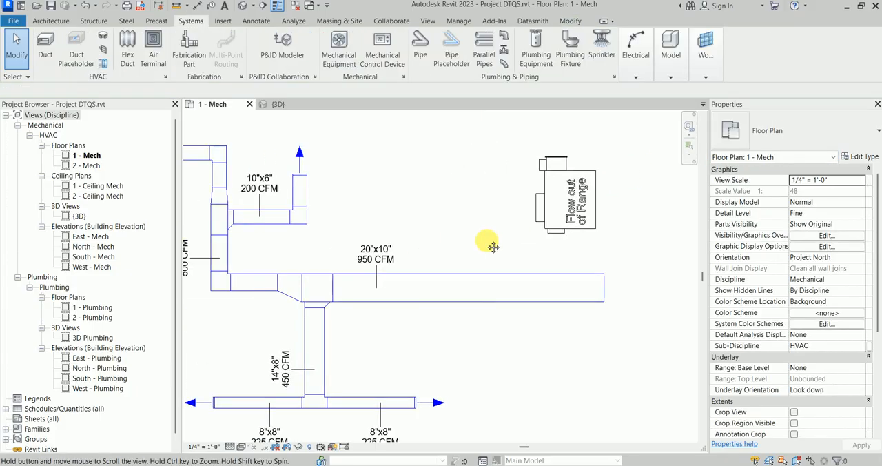
scroll(404, 273, up, 5)
scroll(488, 292, down, 2)
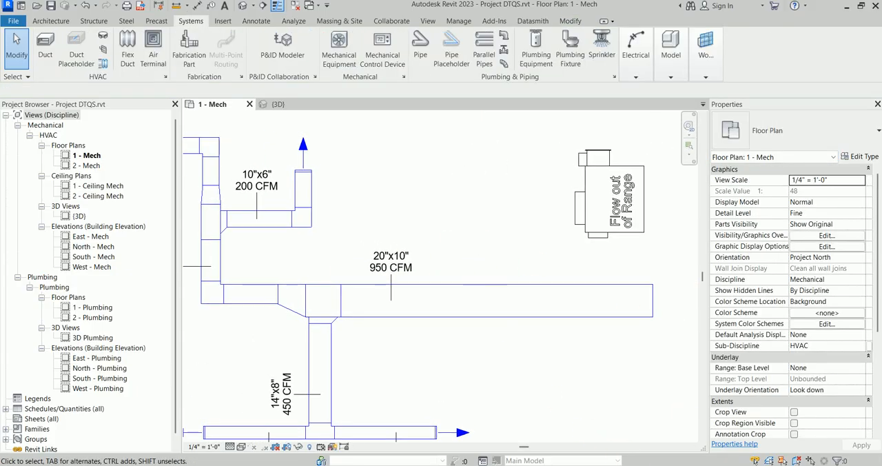
Step: Switch between the Titus airflow charts and the Revit plan to compare the Unit Size 2 curves with the duct airflow
click(685, 465)
scroll(415, 151, up, 1)
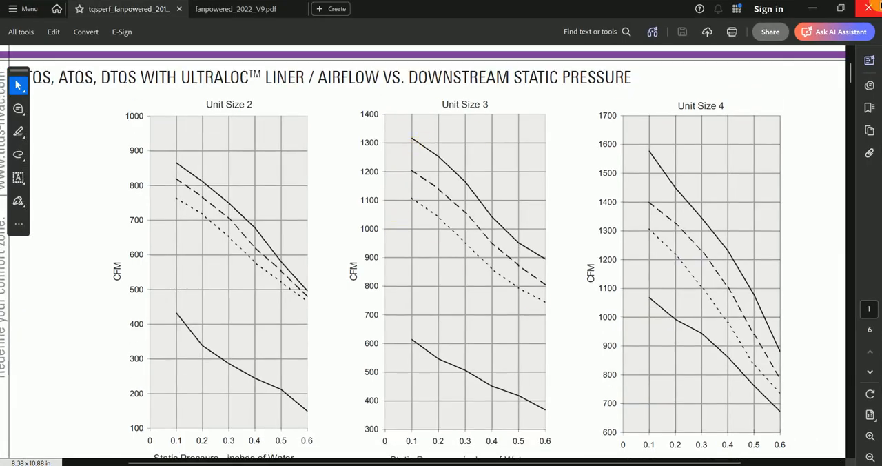
scroll(200, 140, down, 1)
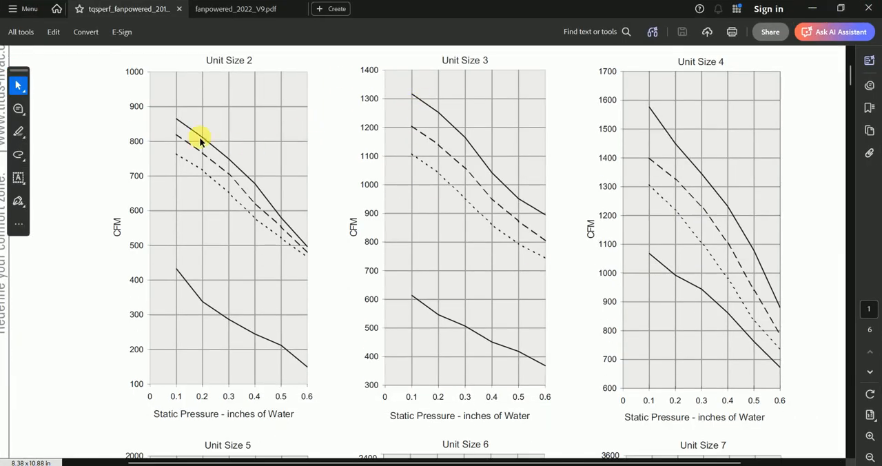
click(813, 8)
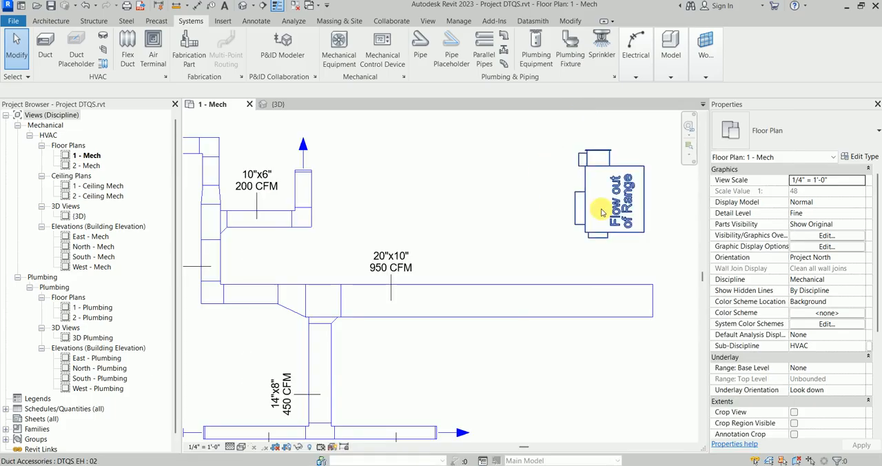
click(669, 459)
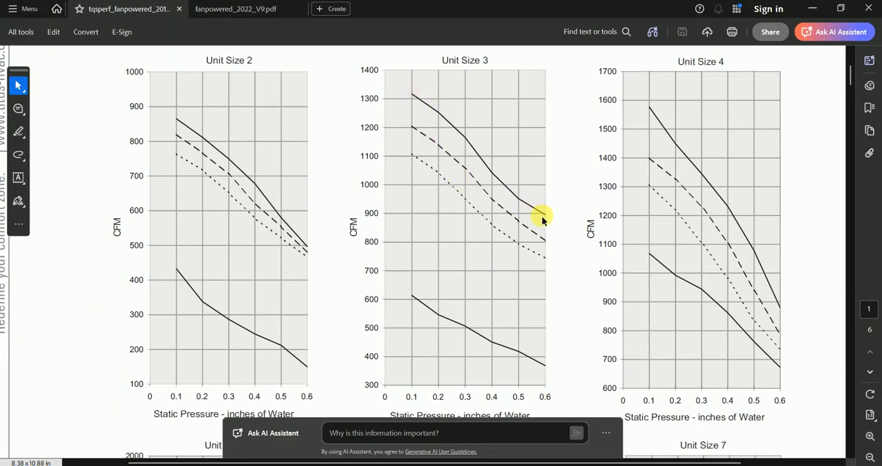
click(813, 8)
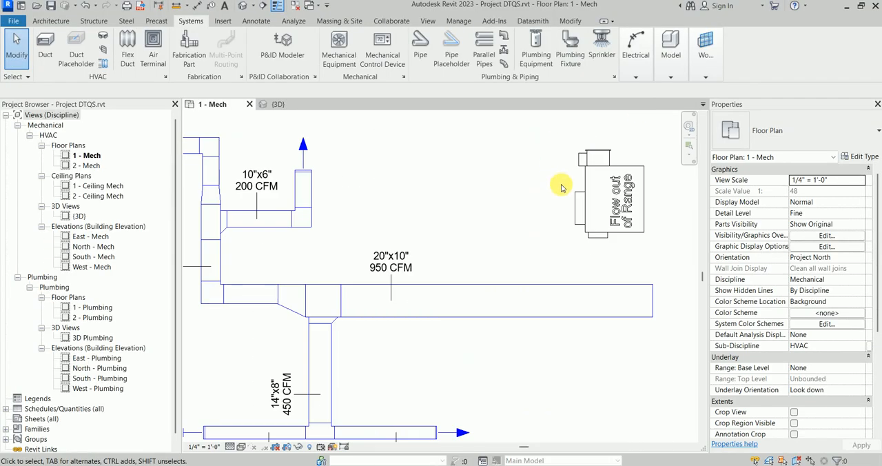
Step: Check the minimum and maximum flow of DTQS EH types 02 and 03 in the terminal's type properties and cancel
click(648, 207)
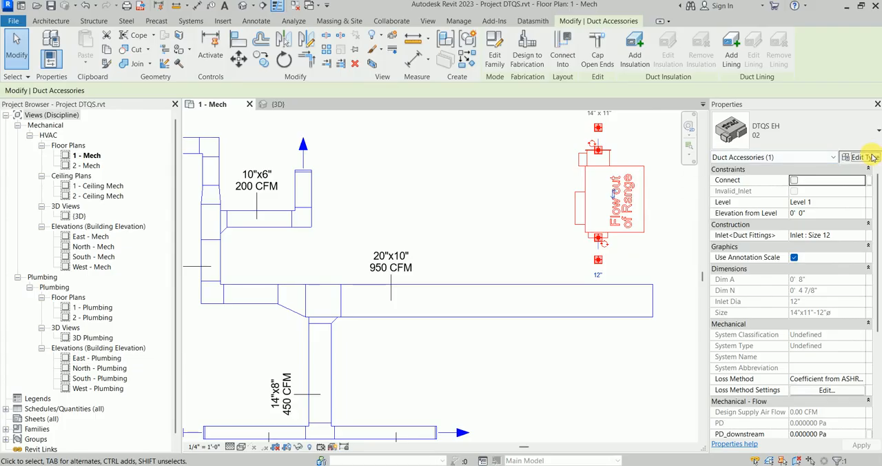
click(858, 156)
scroll(498, 224, down, 3)
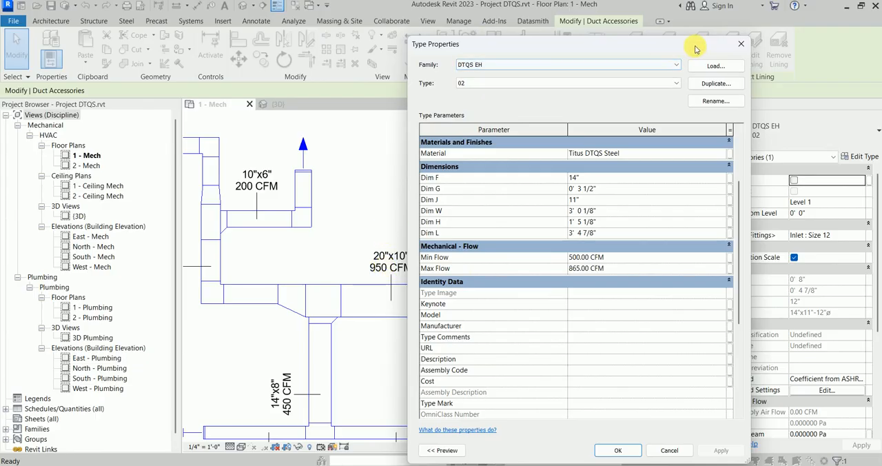
drag(697, 48, 668, 42)
click(500, 79)
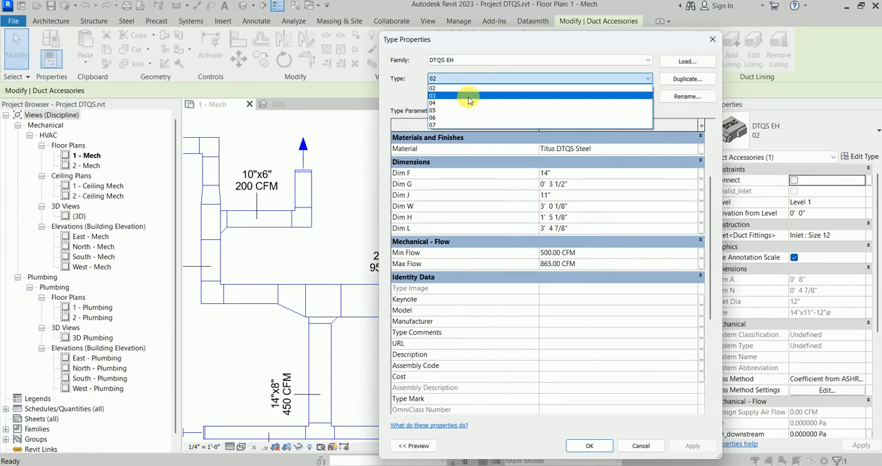
click(469, 97)
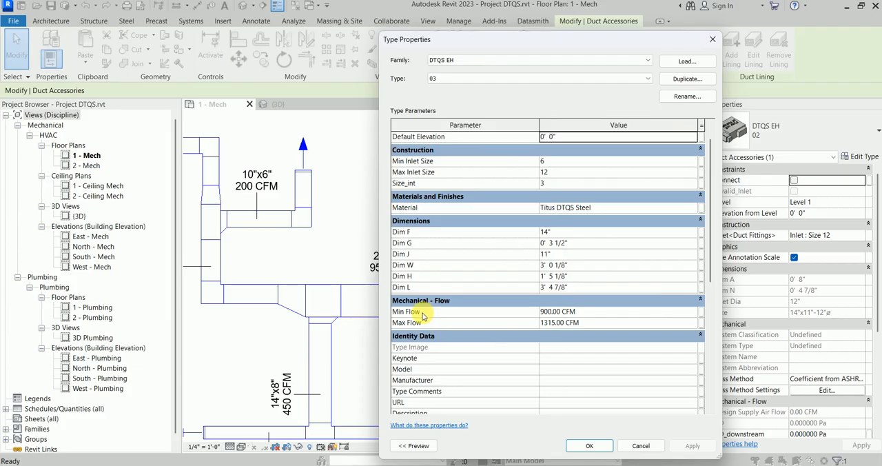
click(640, 447)
Step: Check the airflow tag on the 20"x10" duct against the terminal's flow range and deselect the terminal
scroll(575, 246, up, 4)
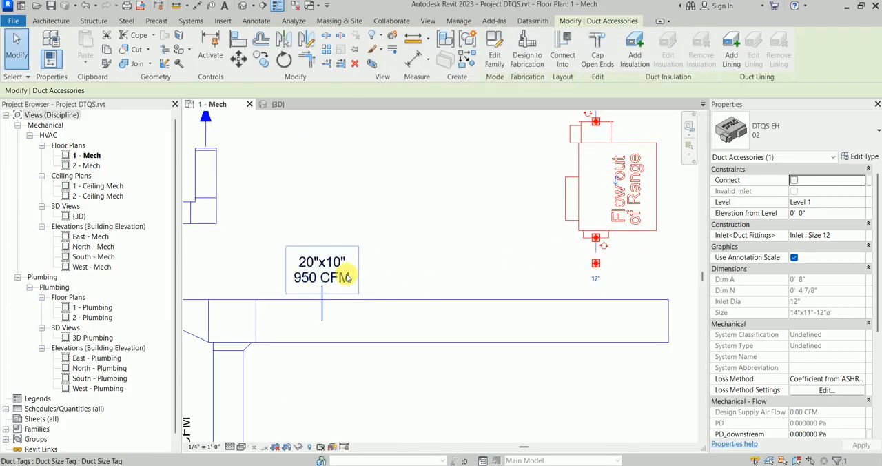
scroll(338, 277, down, 1)
scroll(479, 244, down, 1)
middle_drag(488, 243, 516, 231)
click(515, 231)
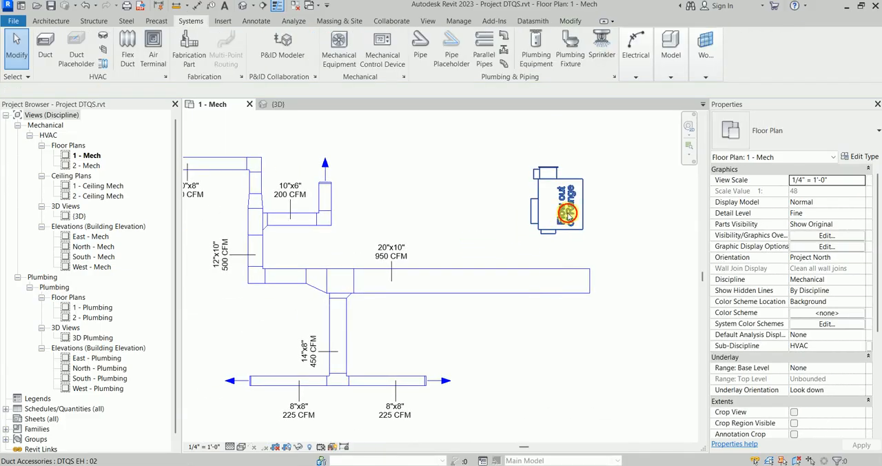
Step: Delete the free-standing DTQS EH 02 terminal from the 1 - Mech plan
click(571, 211)
click(500, 185)
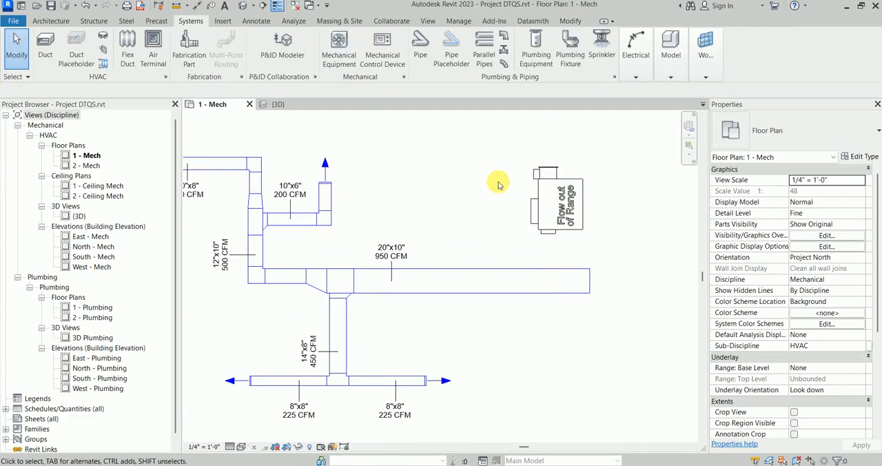
click(575, 198)
key(Delete)
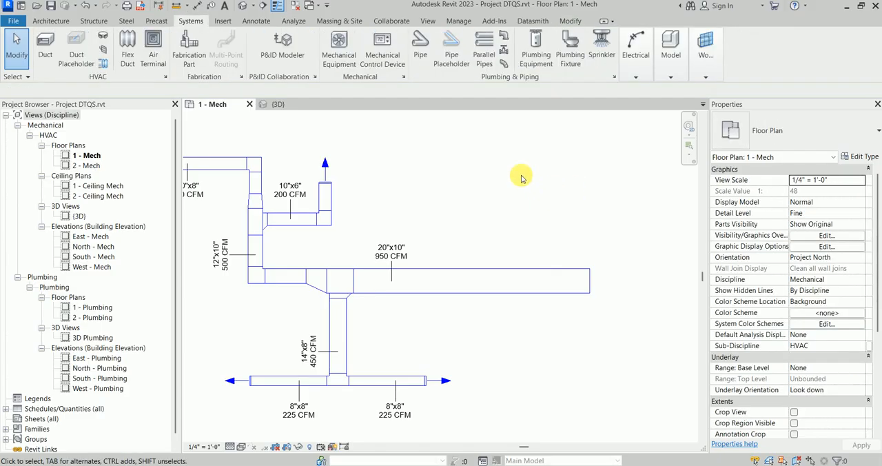
Step: Place a DTQS EH type 03 duct accessory inline on the centreline of the 20"x10" duct and end the placement
key(d)
key(a)
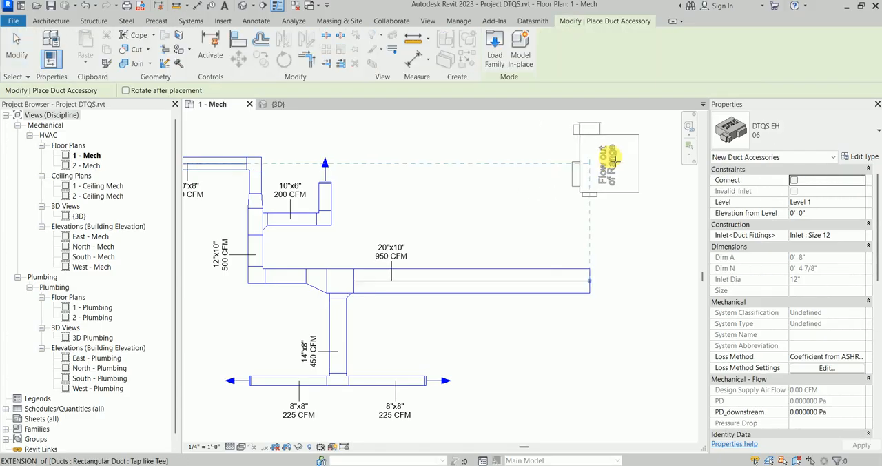
click(797, 137)
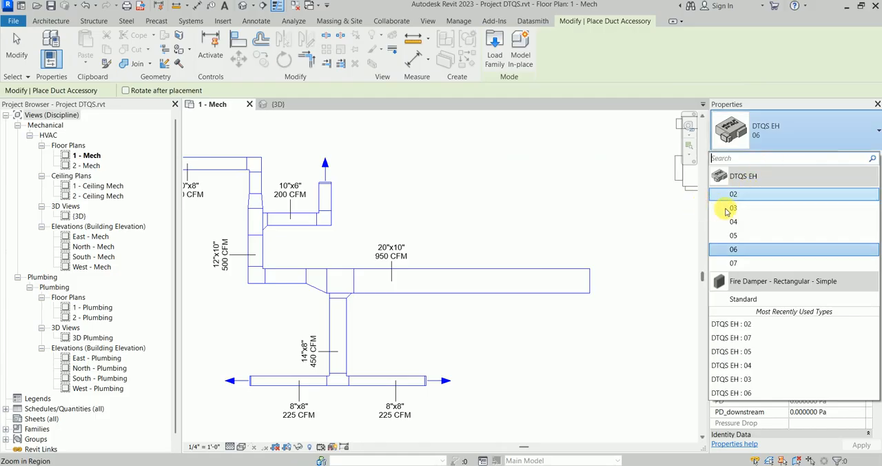
click(746, 208)
scroll(534, 210, up, 1)
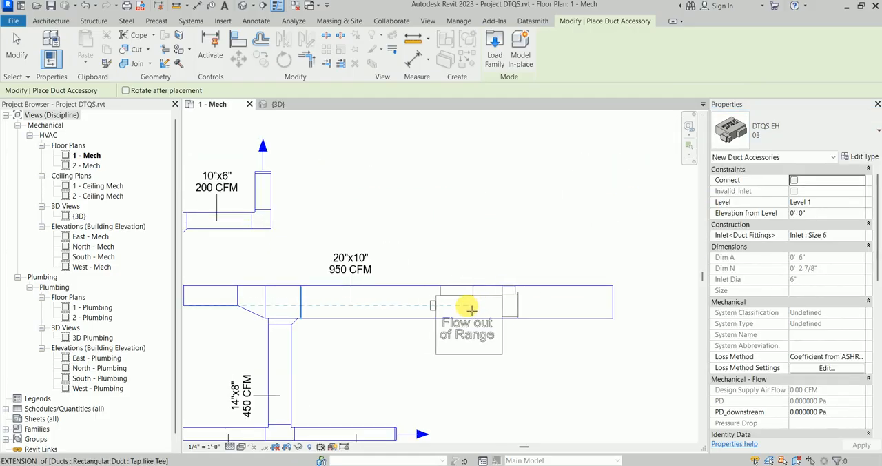
scroll(452, 303, down, 1)
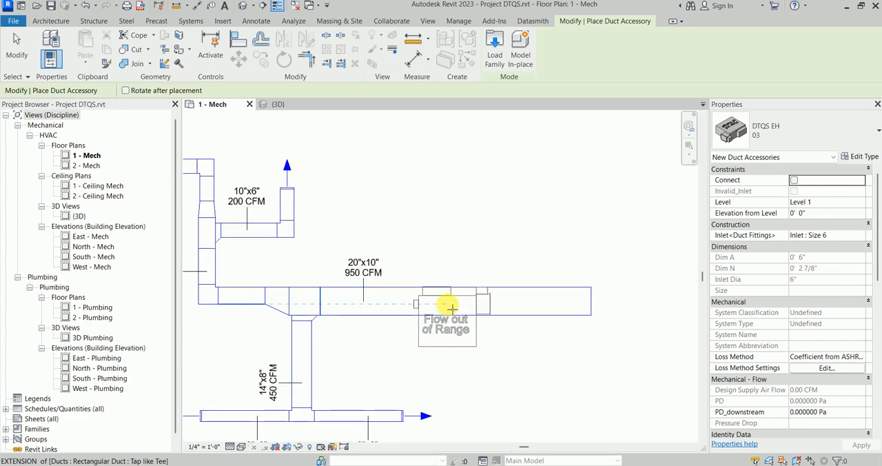
scroll(455, 303, up, 2)
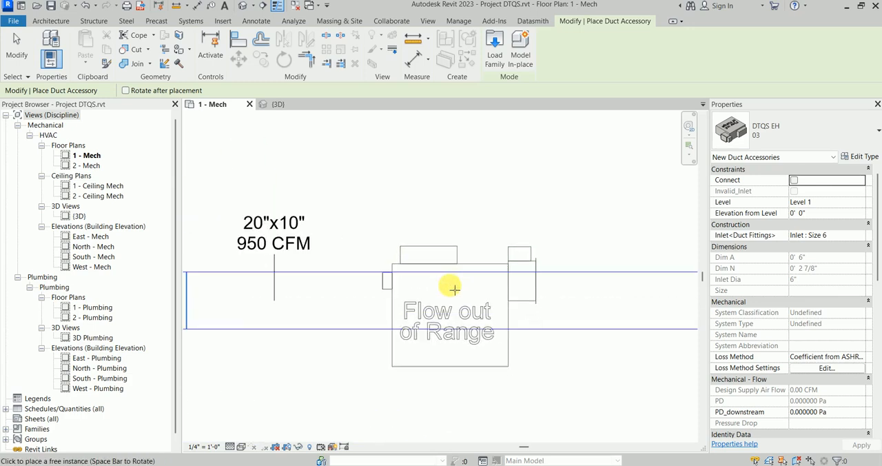
scroll(453, 304, down, 1)
middle_drag(453, 304, 467, 275)
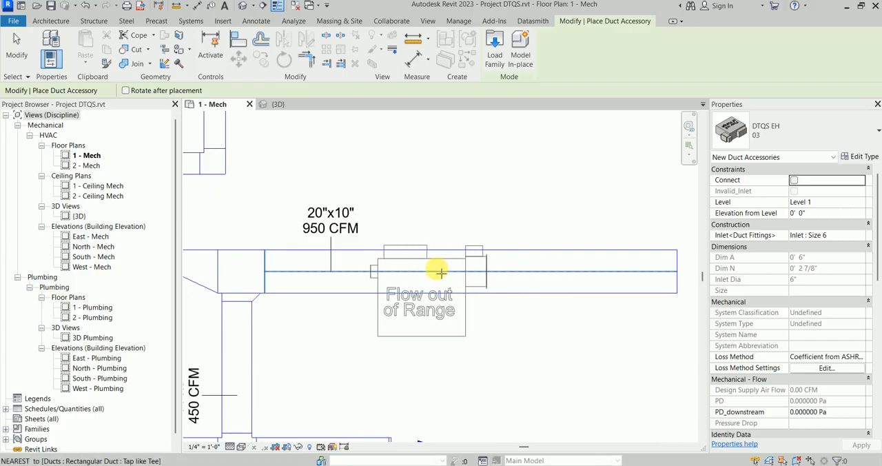
scroll(455, 273, down, 2)
middle_drag(483, 273, 574, 270)
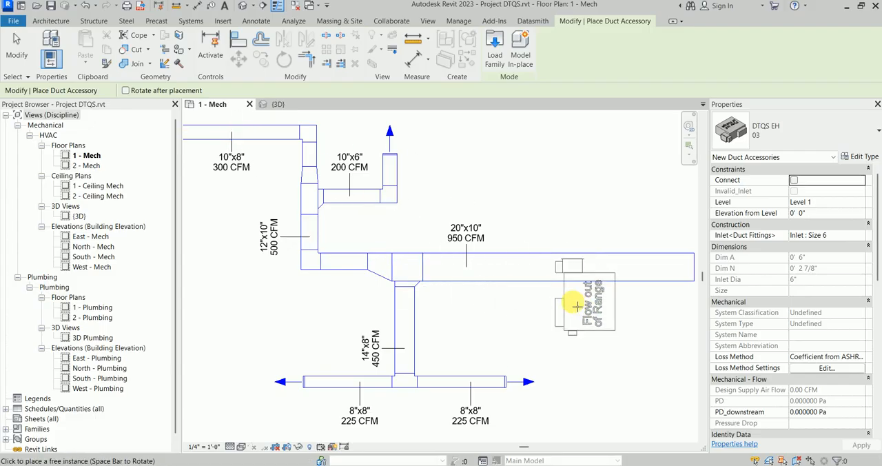
scroll(544, 272, up, 2)
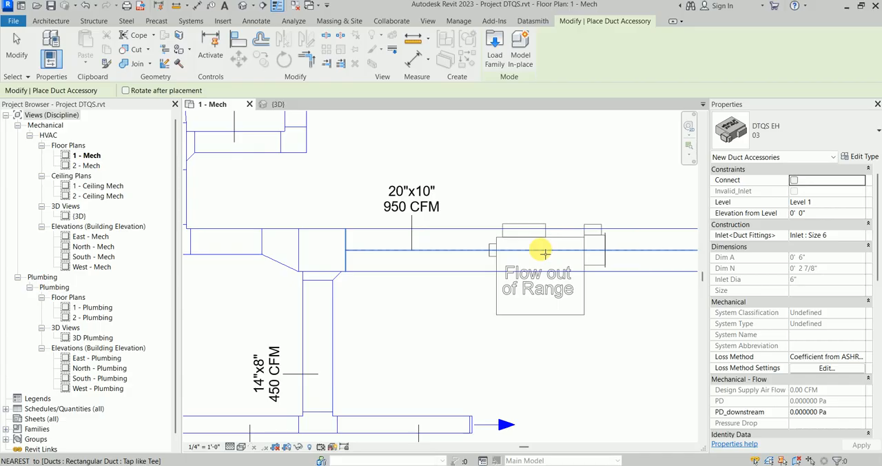
click(550, 252)
key(Escape)
key(Escape)
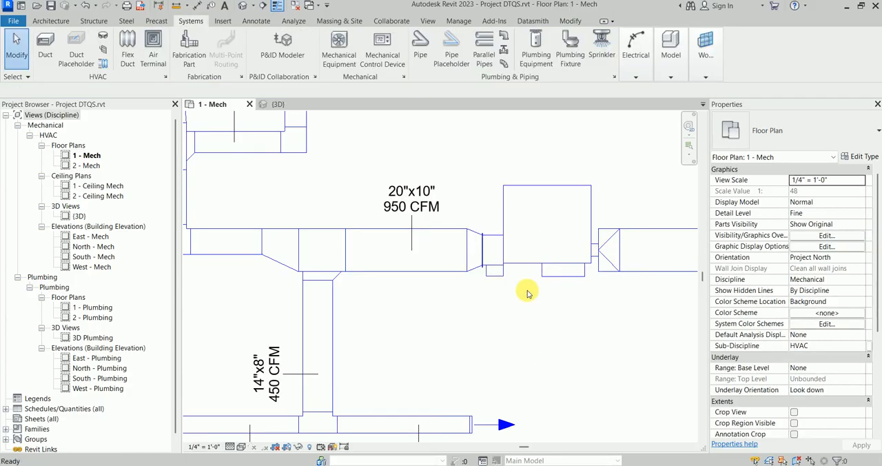
Step: Inspect the placed DTQS EH 03 terminal and its transitions to the 20"x10" duct, selecting and deselecting it
scroll(533, 283, down, 2)
middle_drag(538, 282, 523, 299)
scroll(518, 288, up, 2)
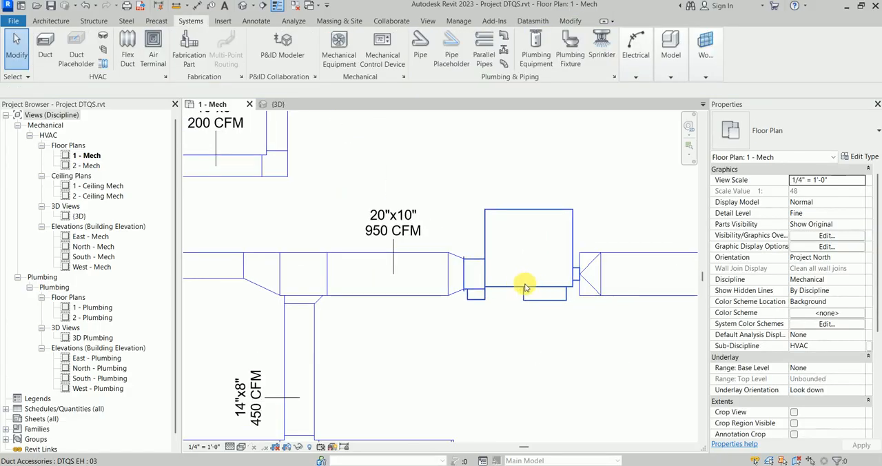
click(525, 287)
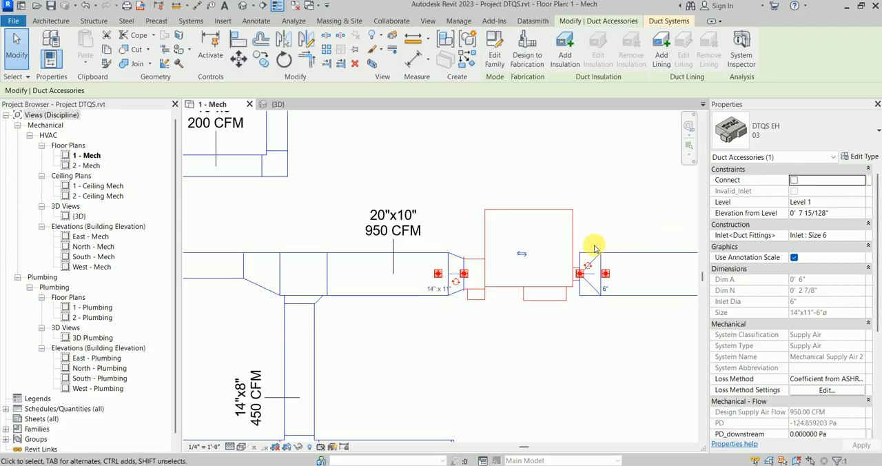
key(Escape)
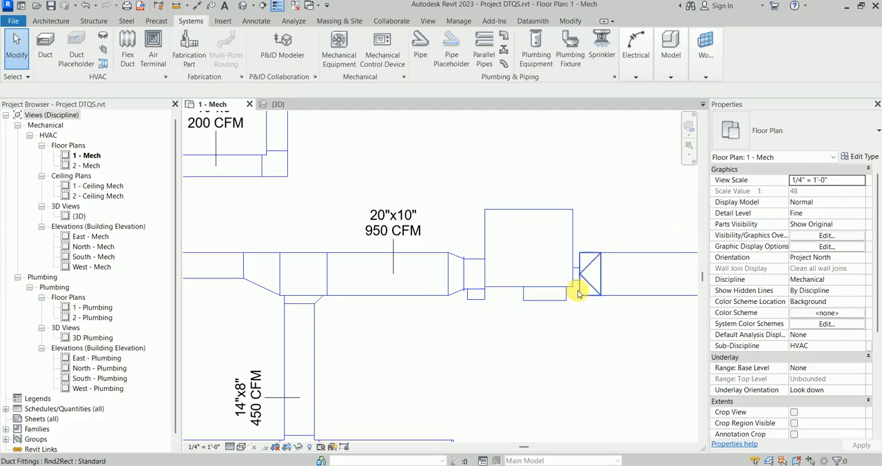
scroll(583, 290, up, 2)
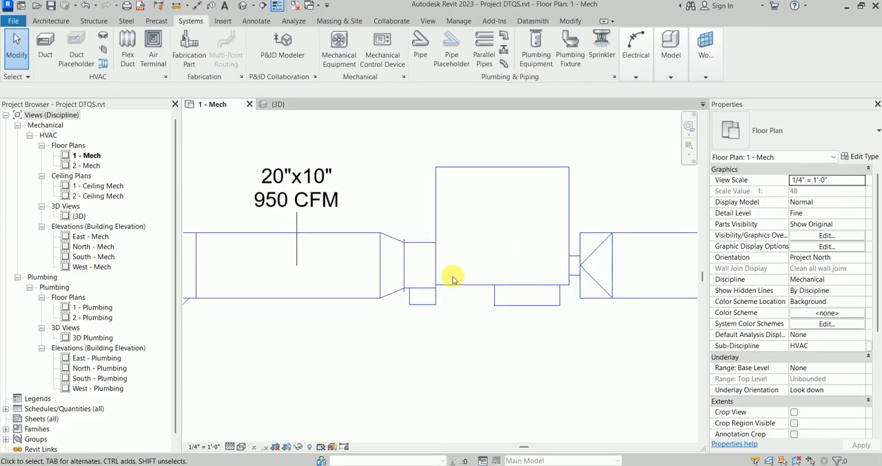
scroll(308, 234, down, 2)
middle_drag(314, 235, 365, 236)
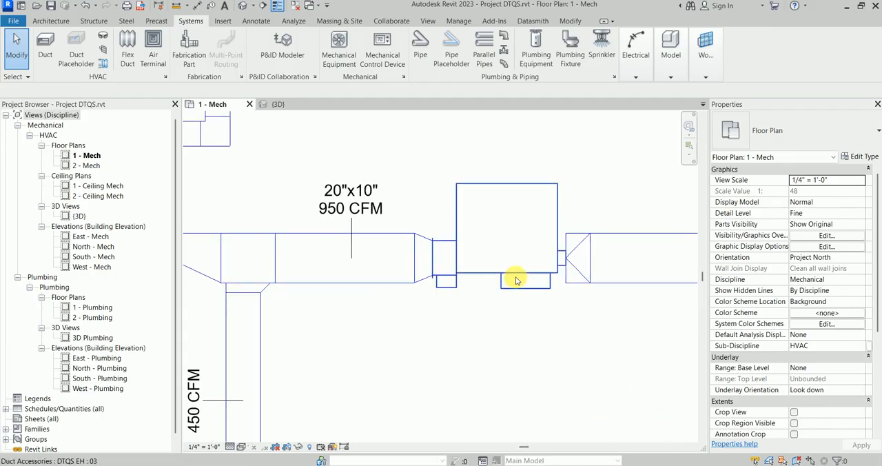
Step: Select the terminal, check the TQS inlet sizes per unit size in fanpowered_2022_V9.pdf, and return to Revit
click(547, 288)
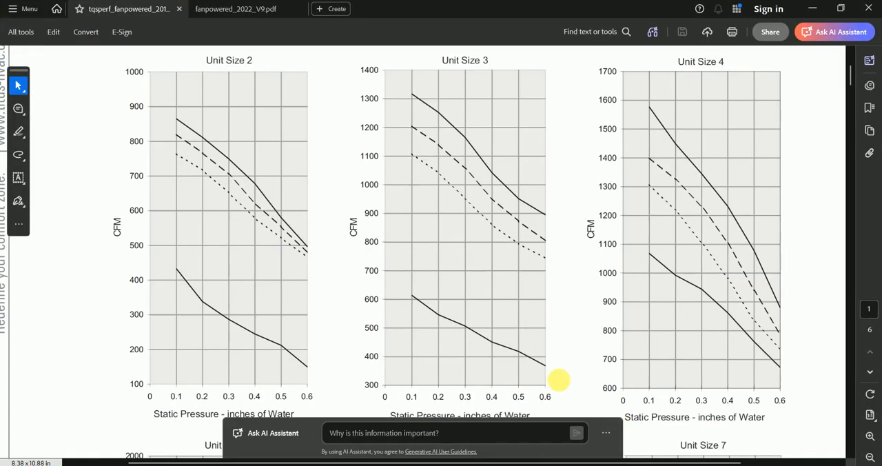
click(269, 10)
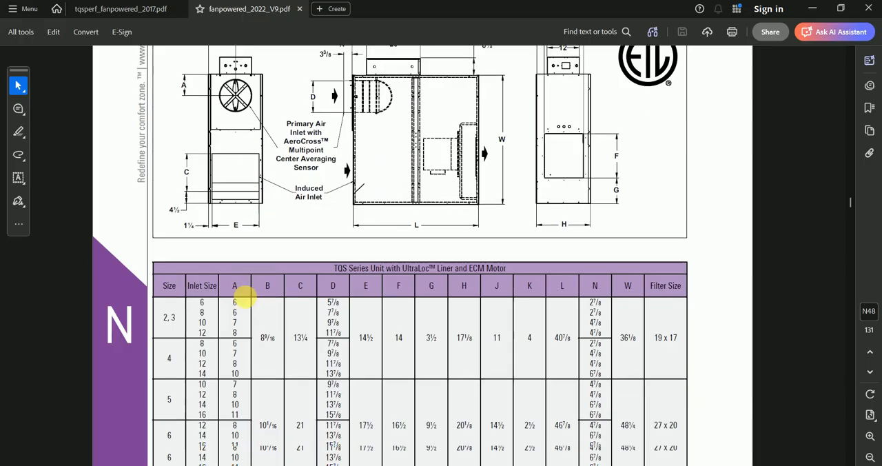
scroll(242, 276, down, 2)
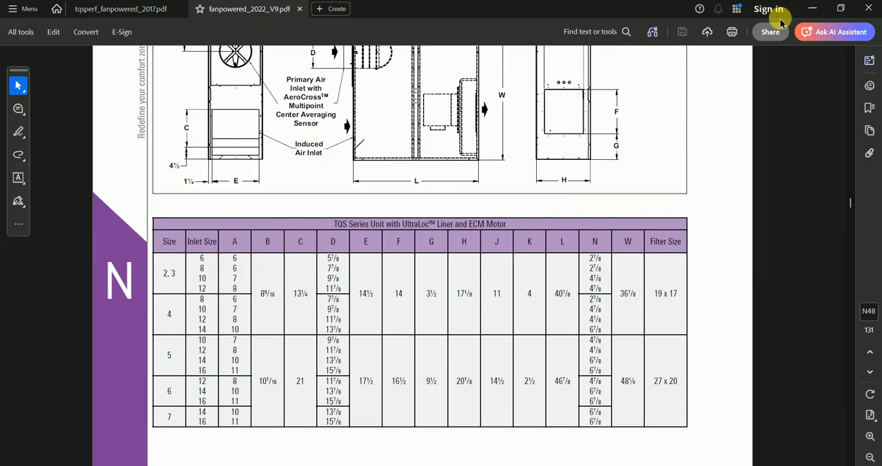
click(814, 8)
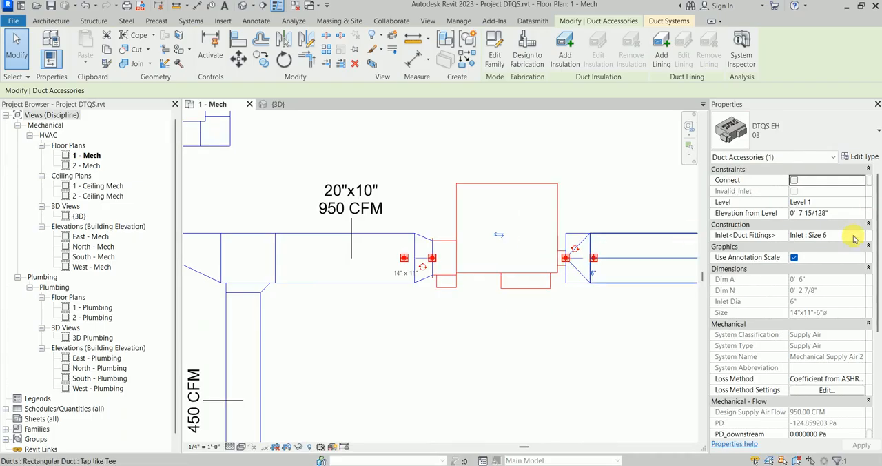
Step: Try Inlet : Size 8 and Inlet : Size 10 on the selected DTQS EH 03 terminal
click(856, 236)
click(862, 236)
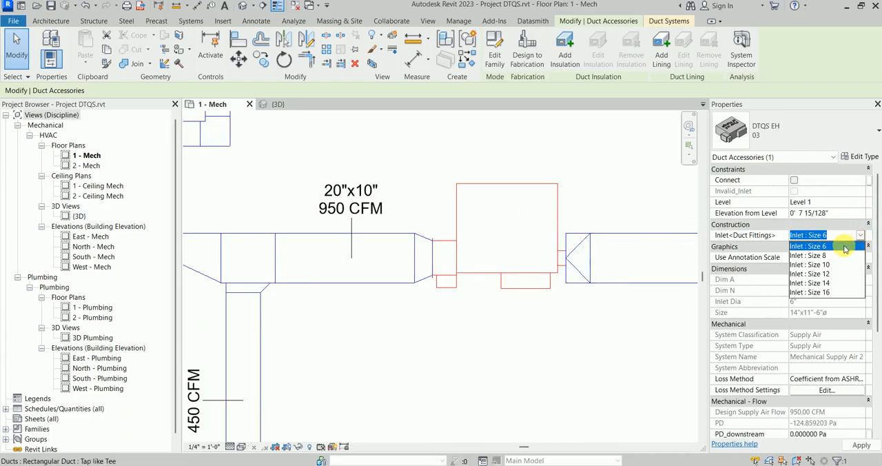
click(823, 256)
scroll(561, 319, up, 1)
middle_drag(576, 304, 456, 285)
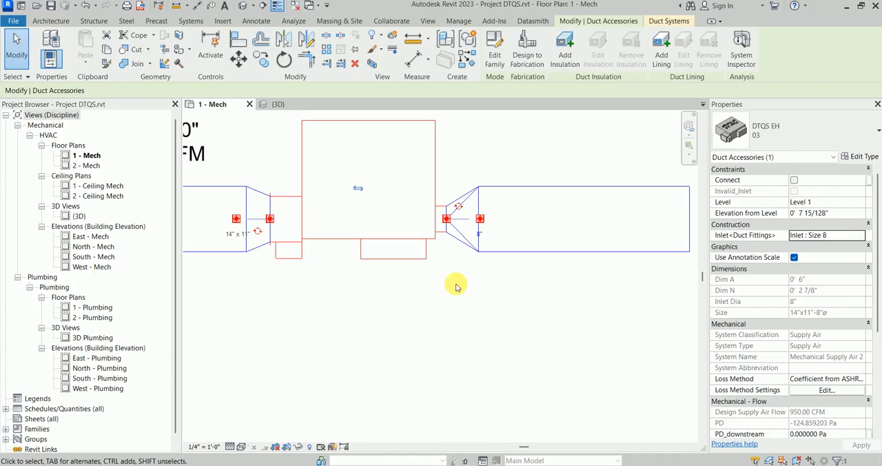
click(852, 236)
click(862, 236)
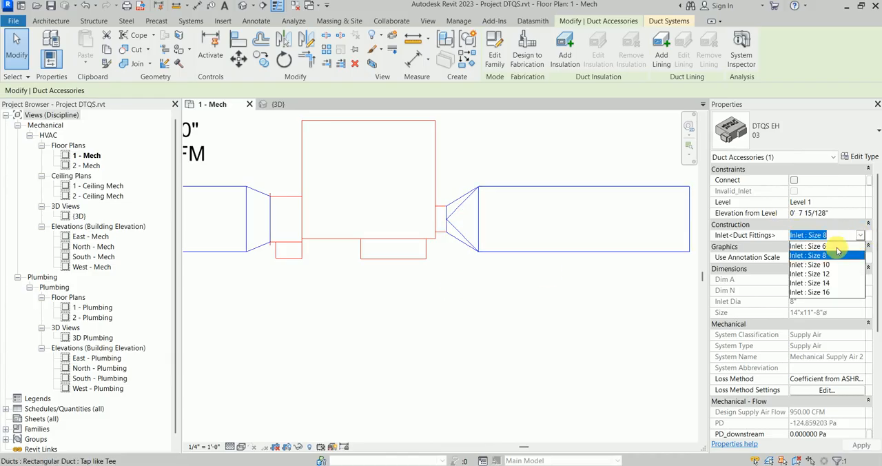
click(820, 265)
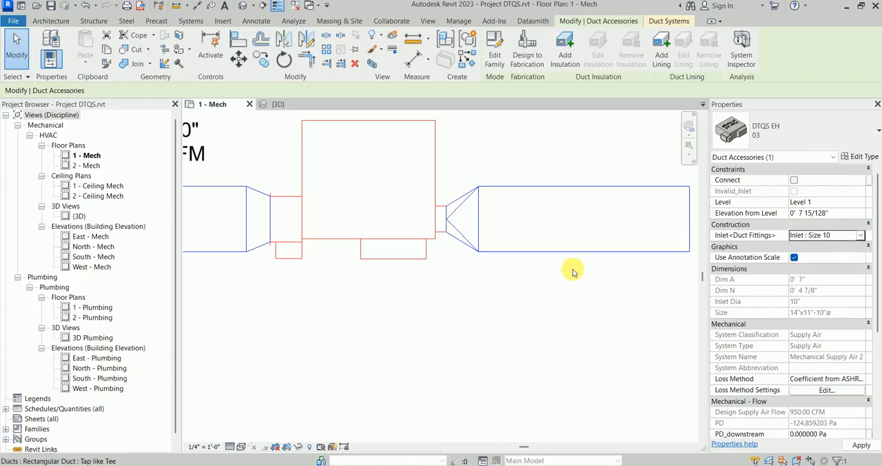
Step: Set the DTQS EH 03 terminal's inlet fitting to Inlet : Size 12 and deselect it
click(862, 237)
click(819, 274)
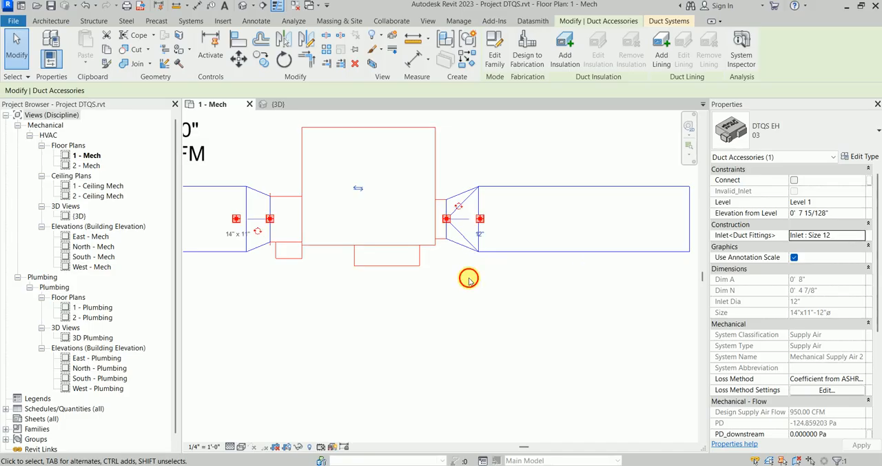
click(469, 279)
scroll(482, 281, down, 3)
scroll(508, 253, up, 3)
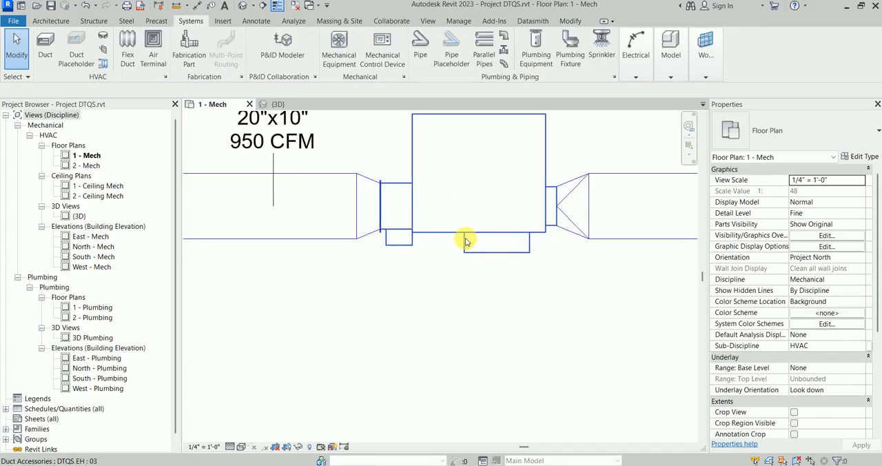
middle_drag(477, 239, 422, 280)
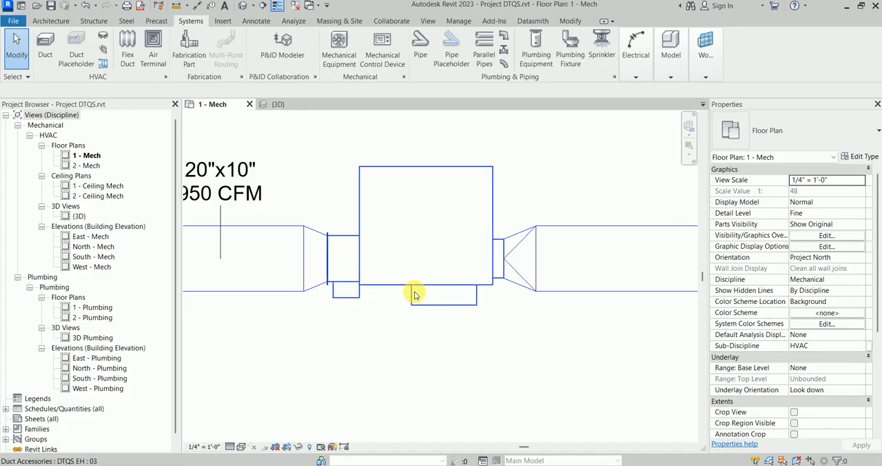
Step: Select the terminal again and compare its available inlet fitting sizes with the TQS inlet size table in fanpowered_2022_V9.pdf, returning to Revit
click(477, 282)
click(844, 238)
click(860, 235)
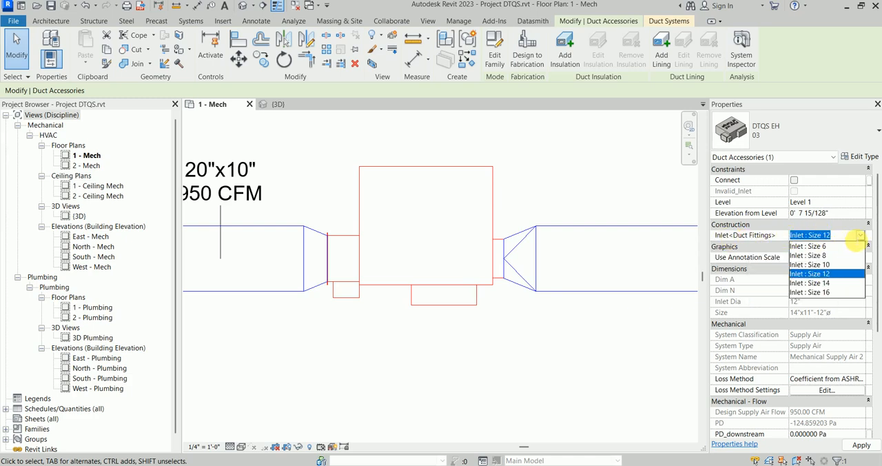
click(861, 236)
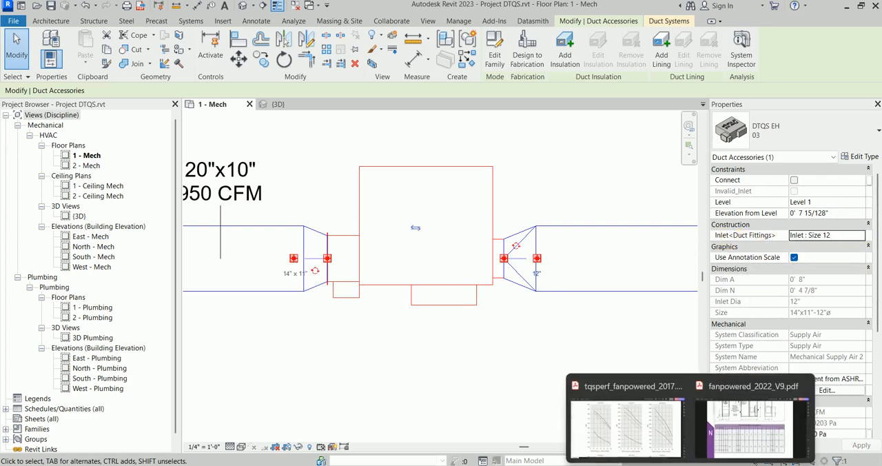
click(749, 426)
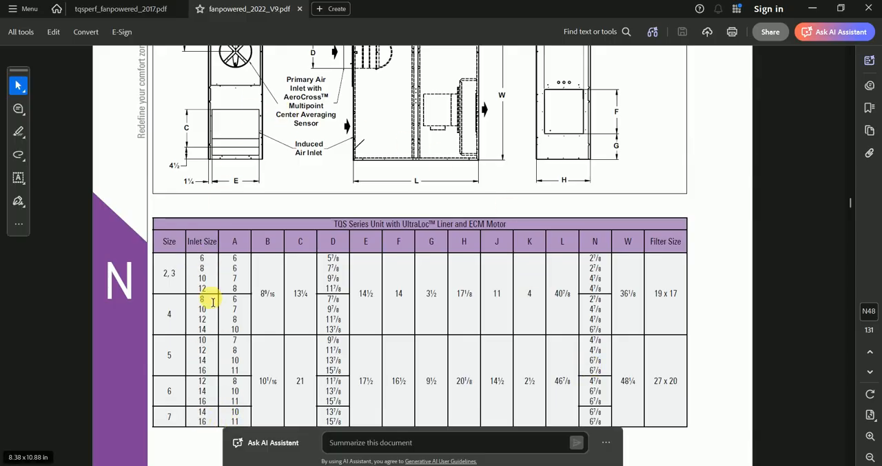
click(813, 9)
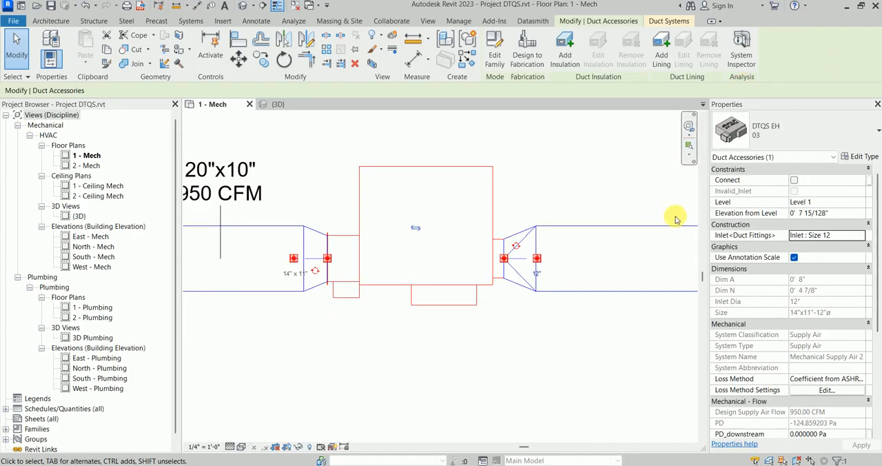
click(852, 236)
click(860, 235)
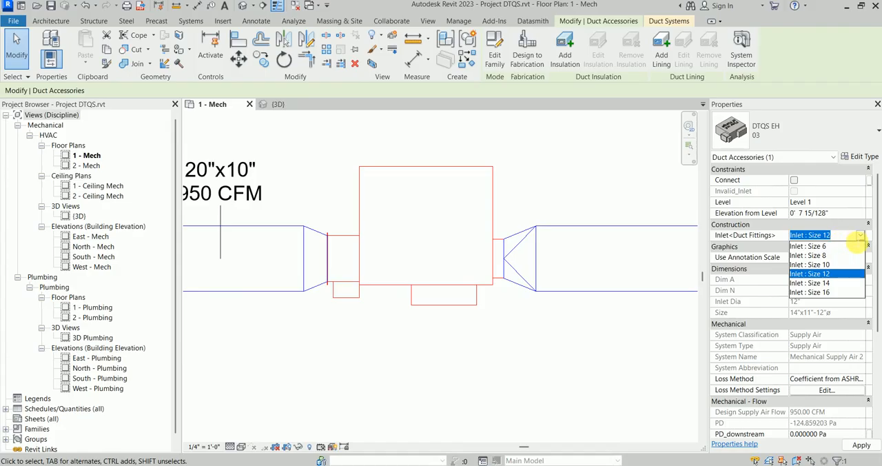
click(861, 235)
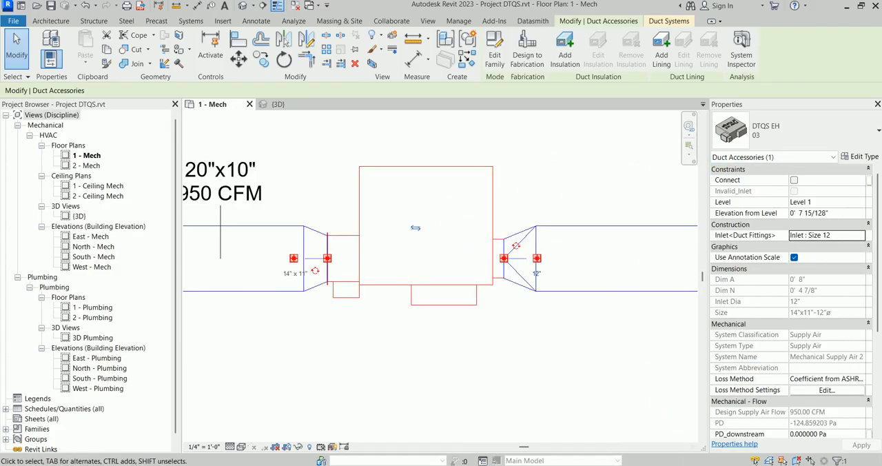
click(620, 465)
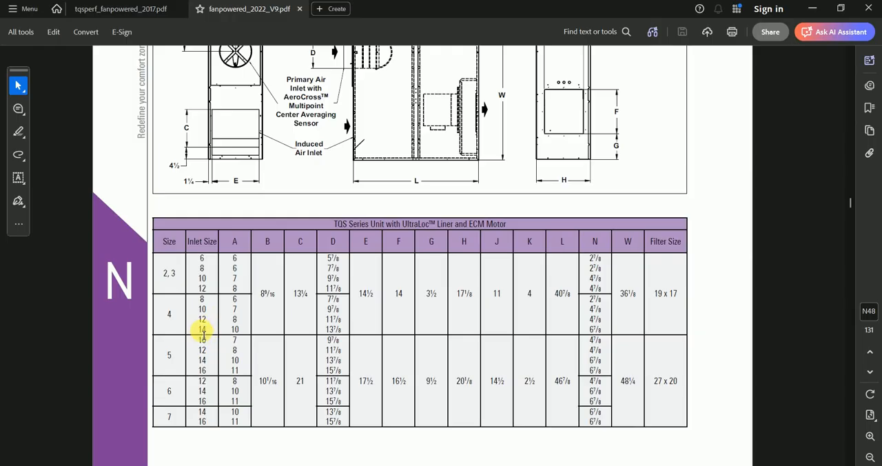
click(813, 9)
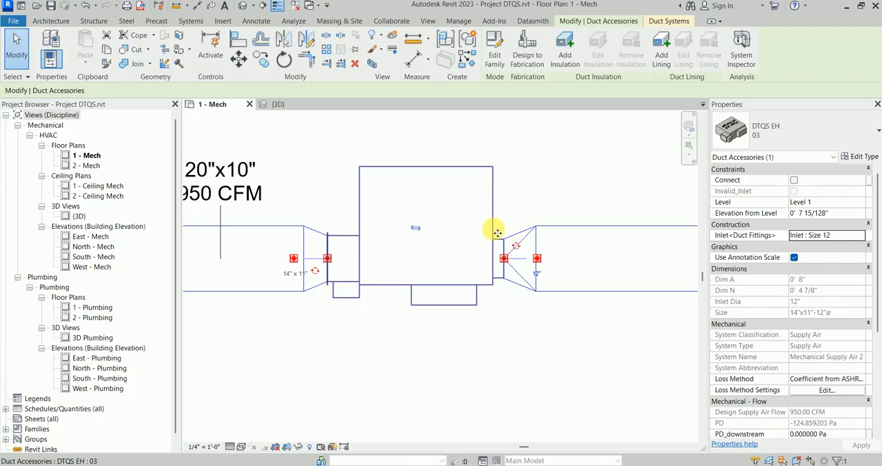
Step: Try Inlet : Size 14 on the DTQS EH 03 terminal, deselect it, and check its inlet connection in plan
click(857, 237)
click(860, 235)
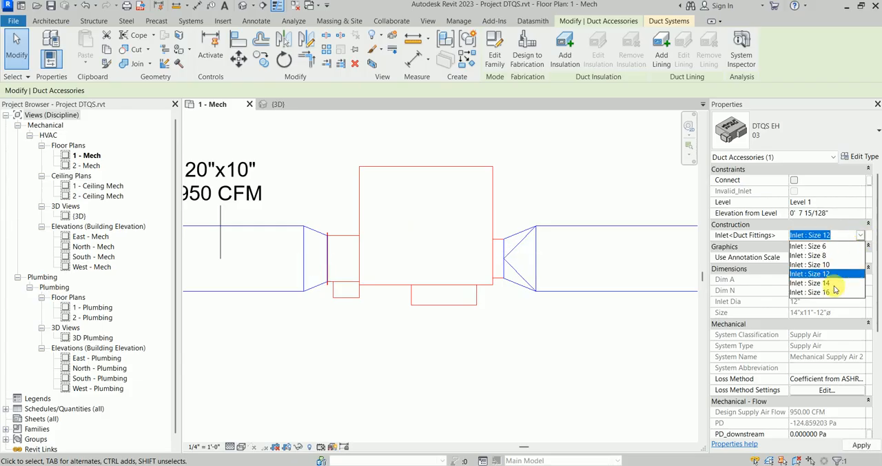
click(834, 284)
scroll(503, 315, up, 2)
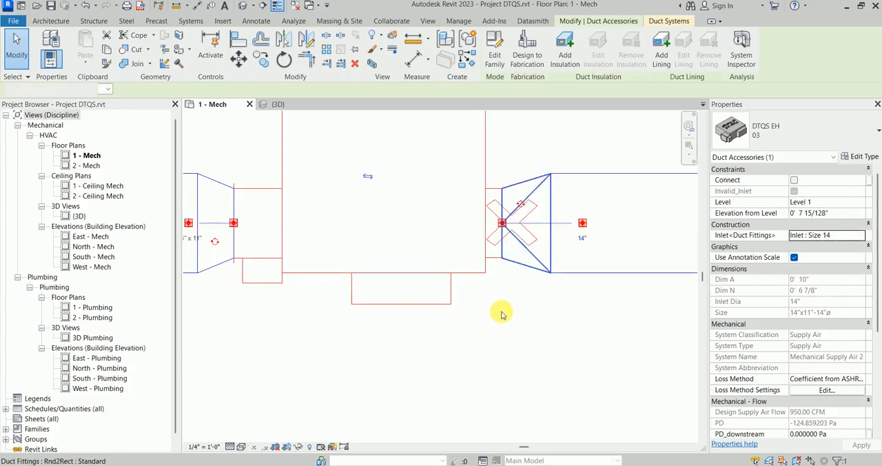
click(500, 314)
click(473, 329)
scroll(492, 232, down, 2)
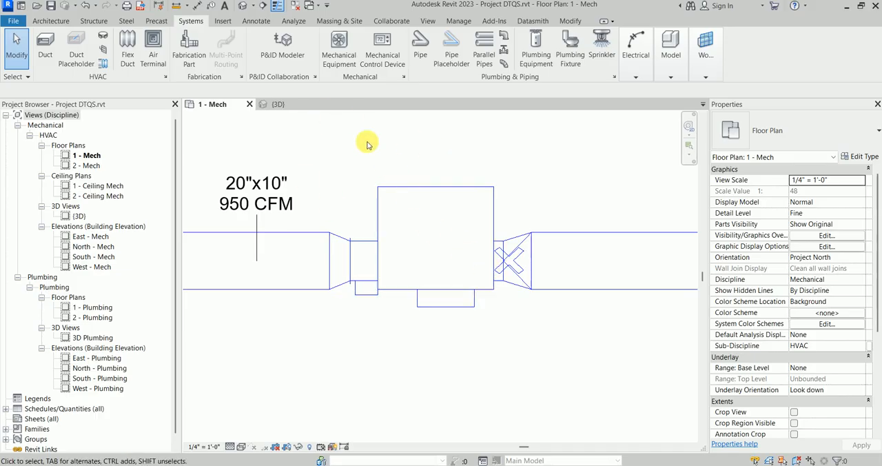
Step: Open the {3D} view and examine the terminal's inlet connection to the round-to-rectangular transition up close
click(278, 104)
scroll(414, 262, down, 2)
scroll(488, 262, up, 4)
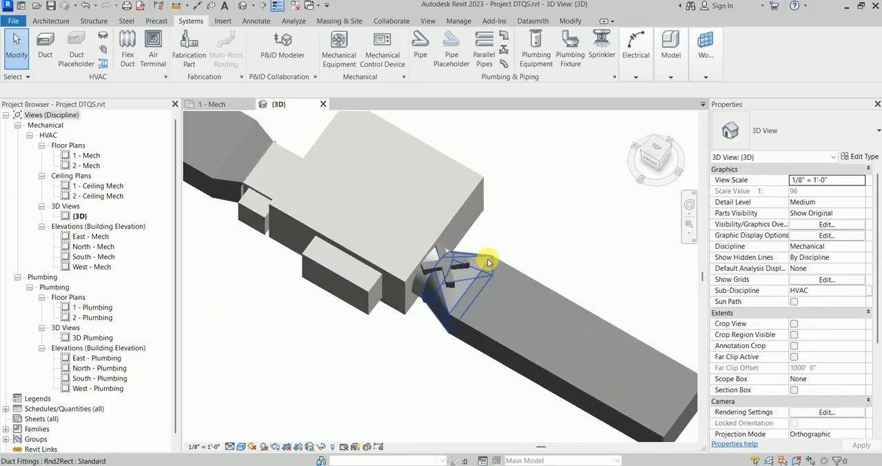
click(421, 296)
shift+middle_drag(424, 299, 600, 232)
scroll(513, 214, up, 3)
click(520, 227)
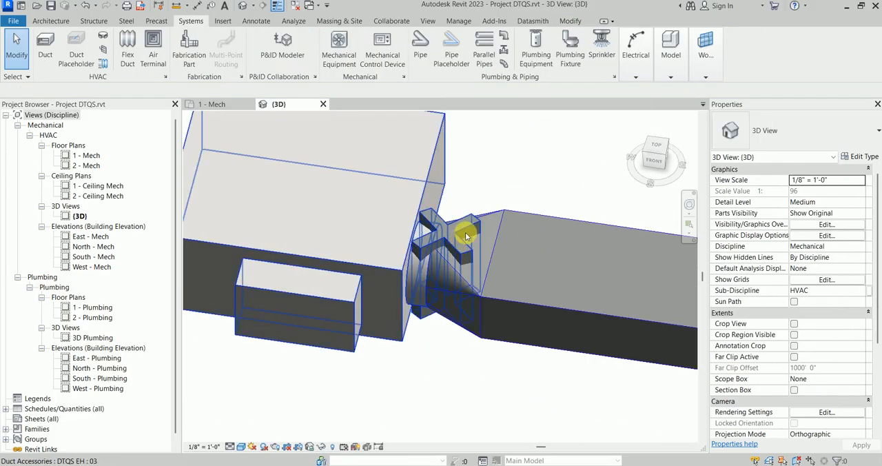
scroll(466, 231, down, 2)
Step: Set the DTQS EH 03 terminal's inlet fitting to Inlet : Size 10, deselect it, and inspect the inlet in 3D
click(468, 257)
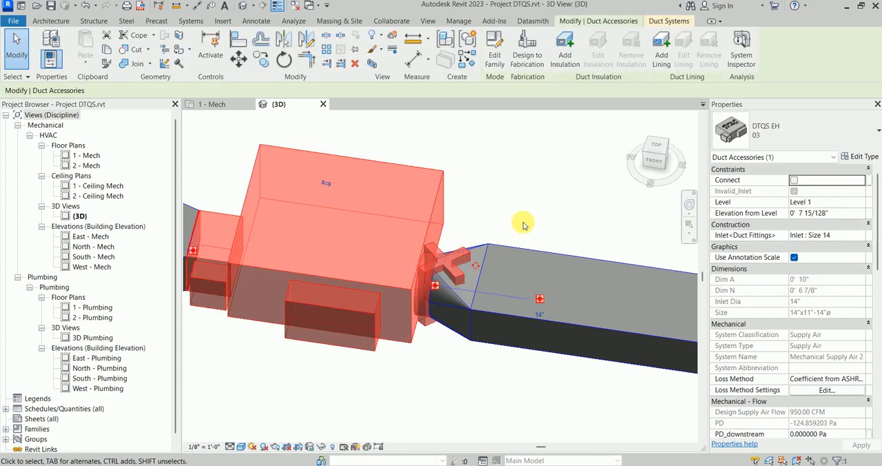
click(861, 235)
click(862, 236)
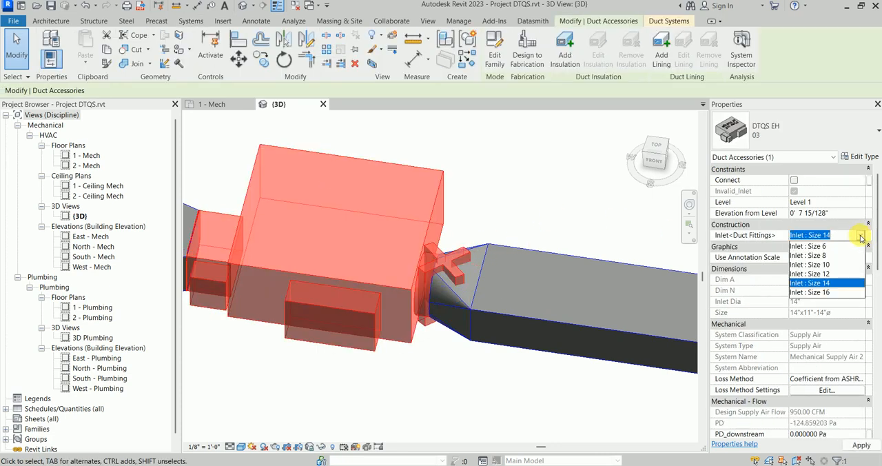
click(822, 267)
click(494, 228)
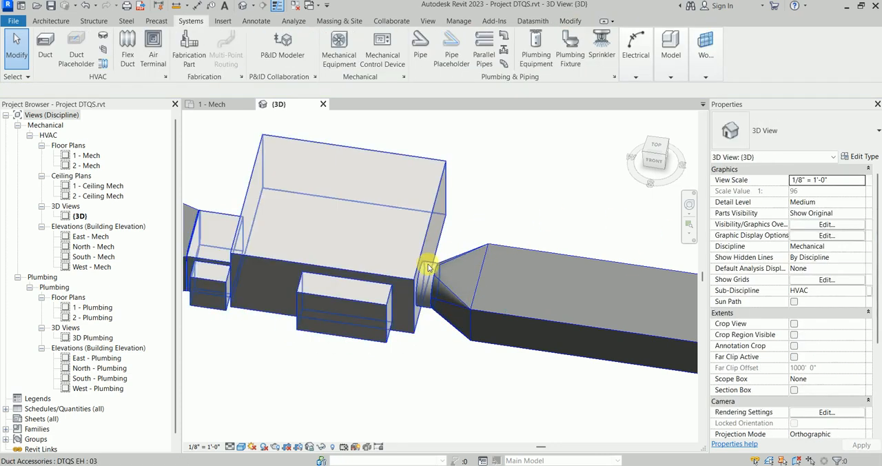
scroll(428, 269, up, 2)
shift+middle_drag(429, 270, 452, 198)
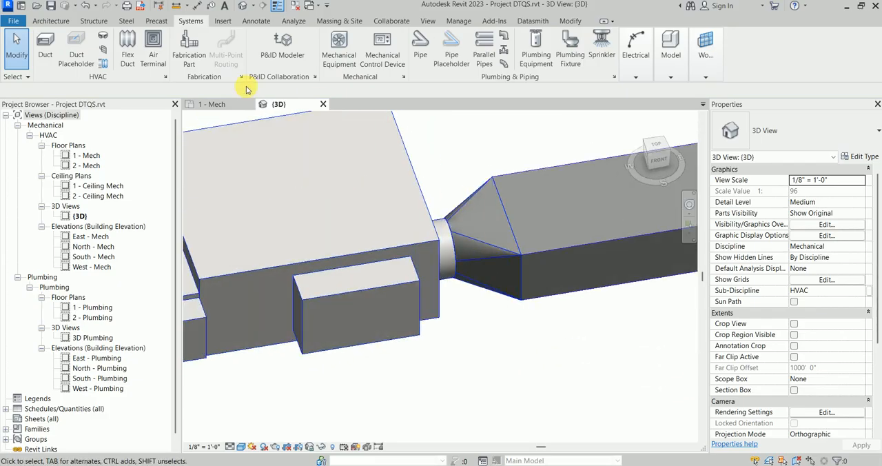
Step: Return to the 1 - Mech plan, check the terminal's inlet size and flow limits in its type properties, and cancel
click(216, 104)
scroll(483, 275, down, 2)
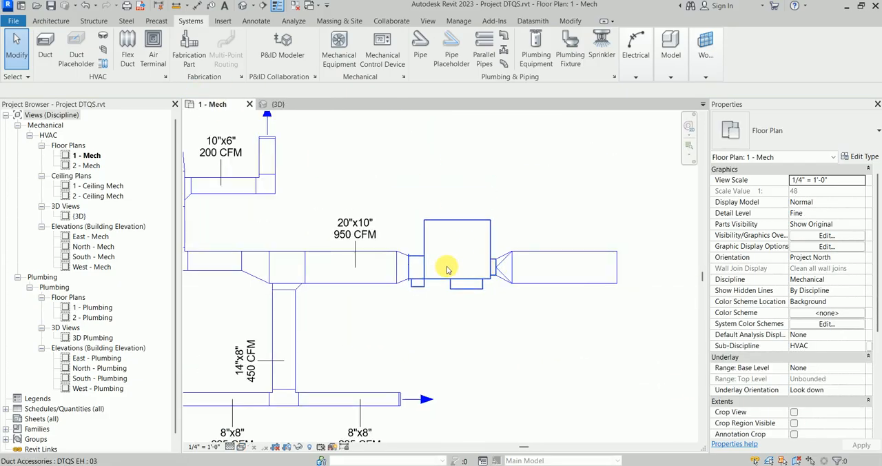
scroll(434, 232, down, 2)
middle_drag(440, 232, 504, 220)
scroll(512, 232, up, 1)
scroll(508, 229, up, 1)
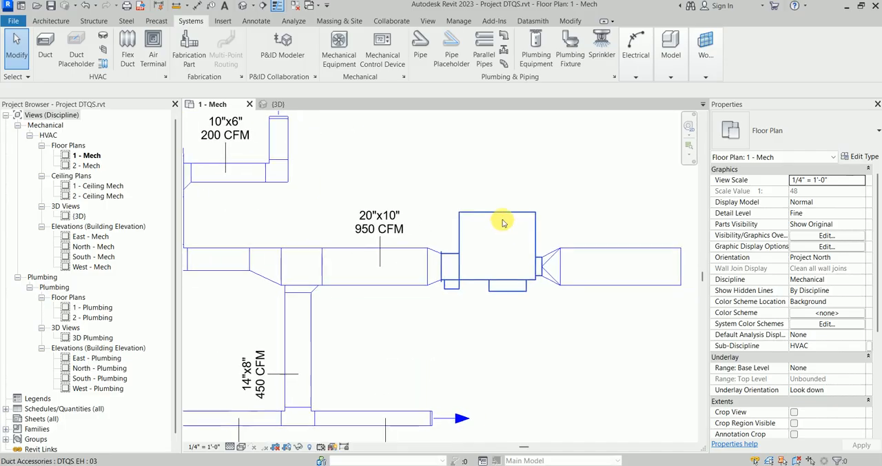
click(575, 209)
click(868, 157)
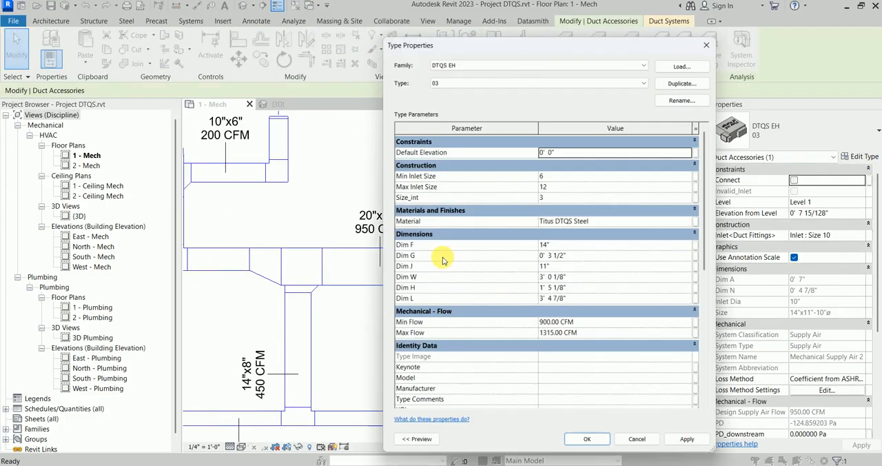
scroll(523, 281, down, 2)
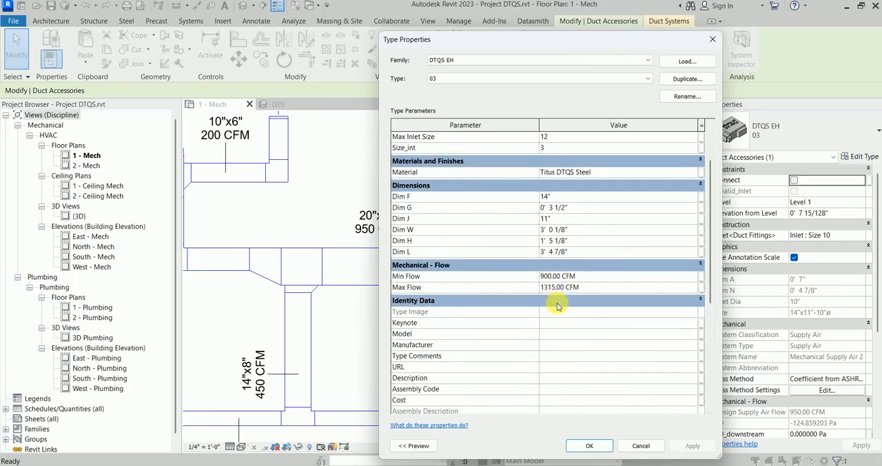
click(641, 446)
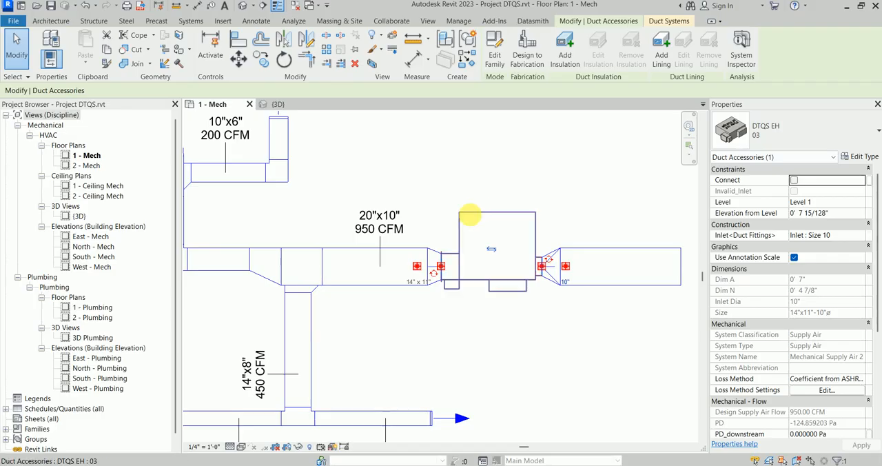
Step: Recheck the terminal type's Min Flow and Max Flow against the tagged main duct flow and deselect the terminal
scroll(467, 220, down, 3)
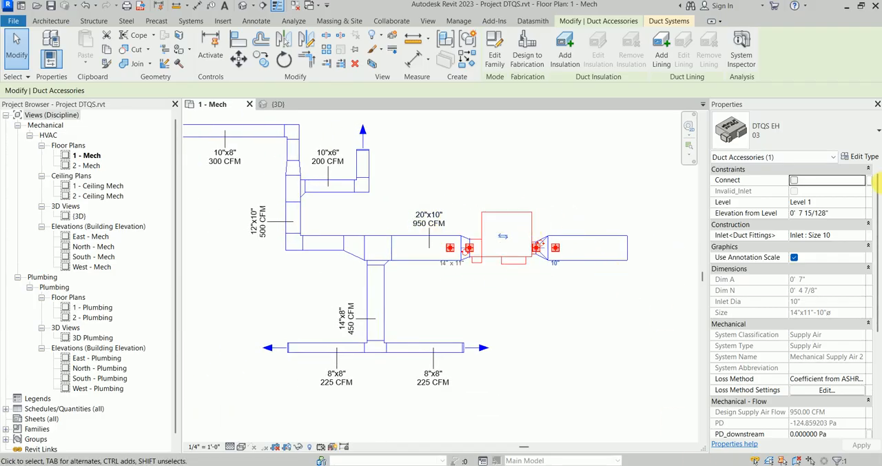
click(865, 157)
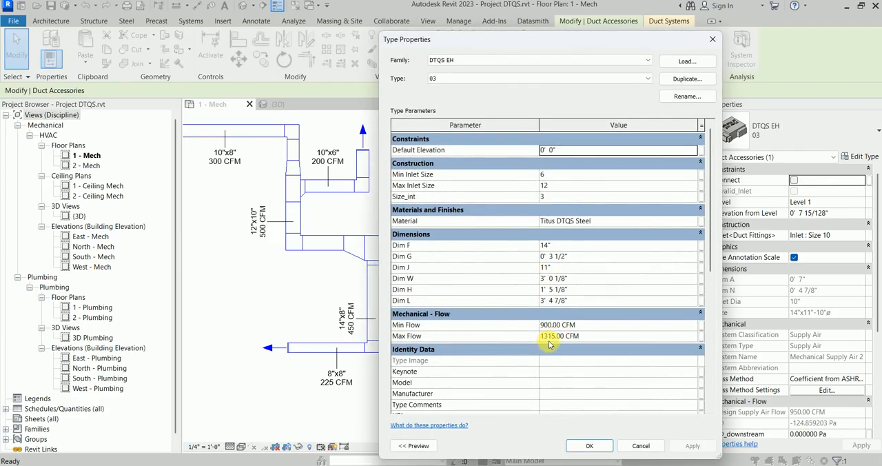
click(599, 451)
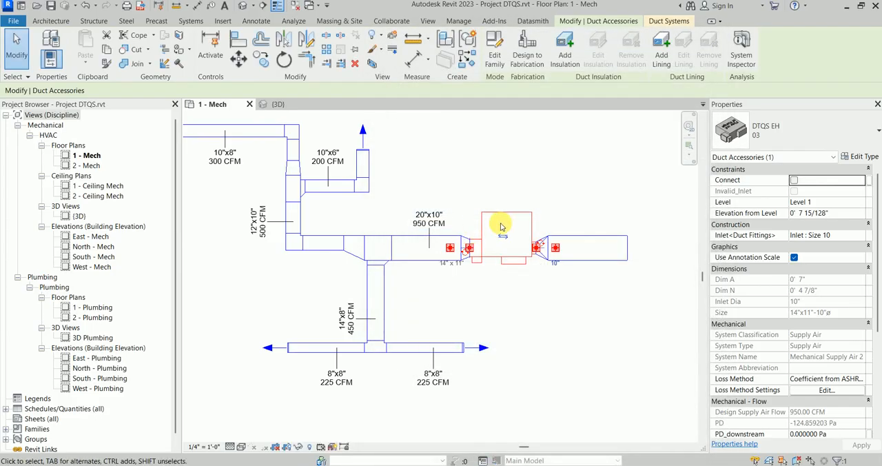
scroll(502, 225, up, 3)
click(470, 169)
scroll(466, 179, down, 2)
middle_drag(456, 200, 496, 227)
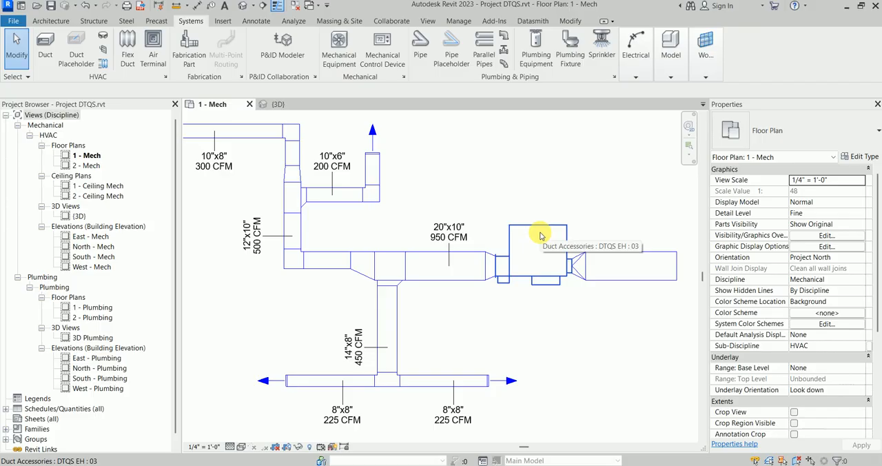
scroll(540, 235, up, 2)
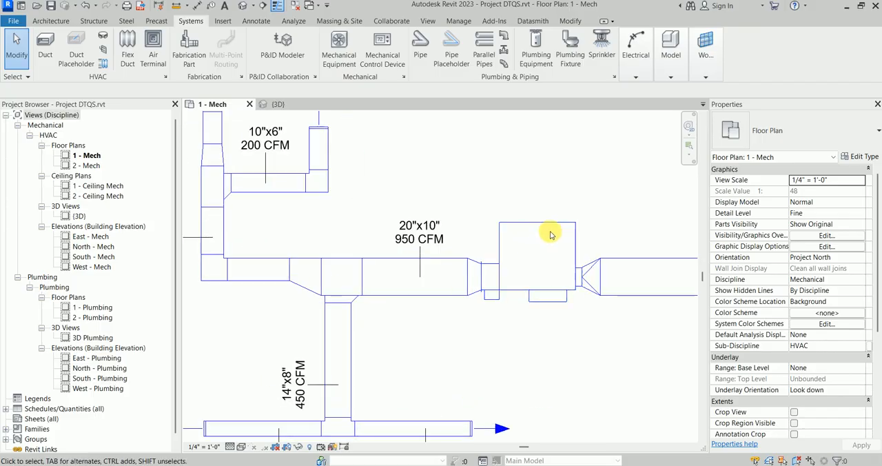
Step: Set the flow of the end-cap air terminal on the 10"x8" branch to 200 CFM and deselect it
scroll(505, 227, down, 3)
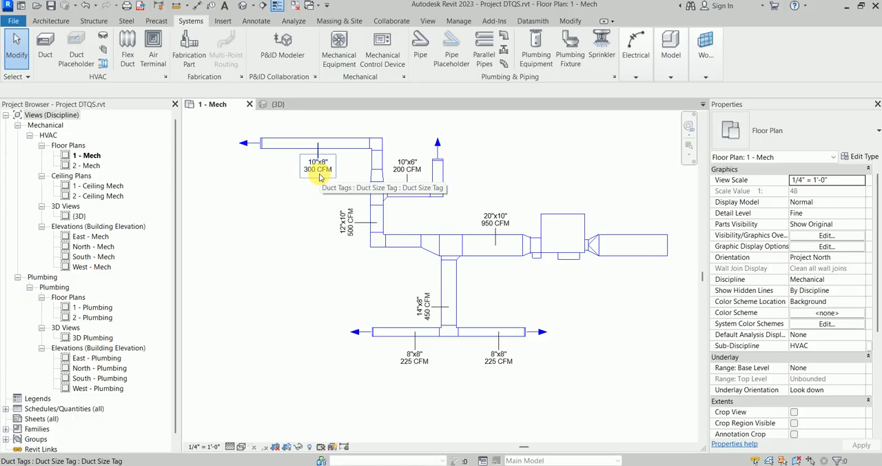
scroll(275, 160, up, 4)
click(261, 135)
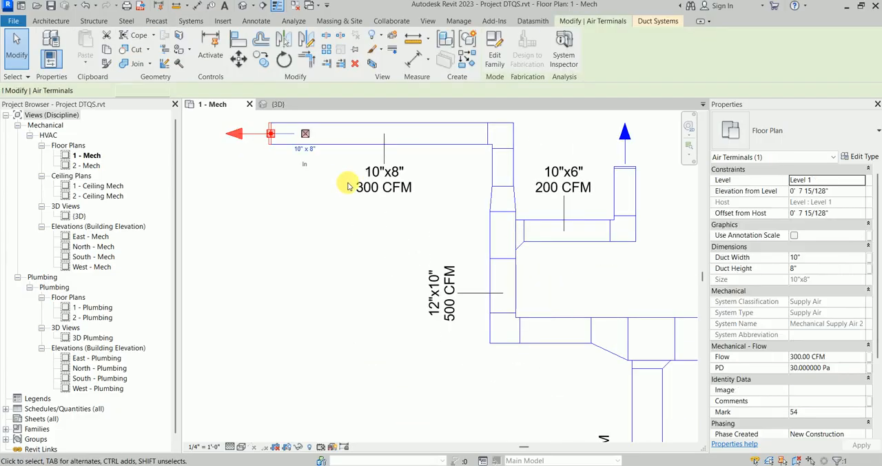
click(841, 358)
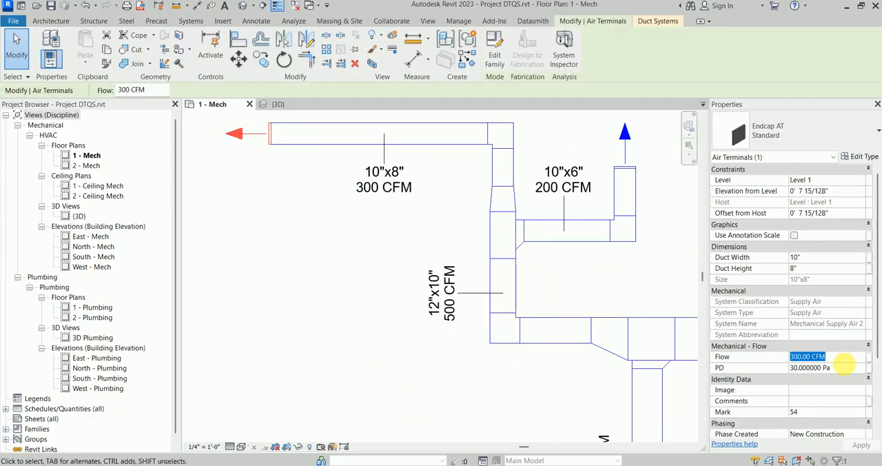
click(329, 243)
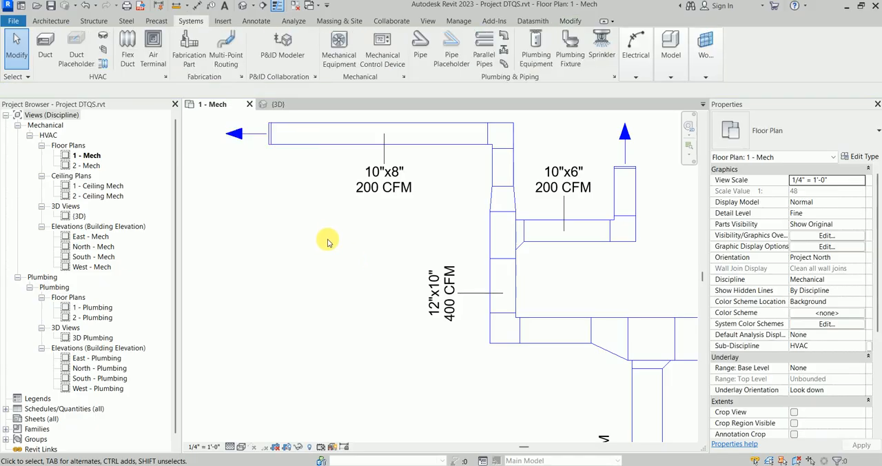
Step: Check the 20"x10" duct's flow tag and the DTQS terminal's flow warning in the 1 - Mech plan
scroll(331, 241, down, 2)
middle_drag(337, 248, 217, 224)
scroll(473, 264, up, 2)
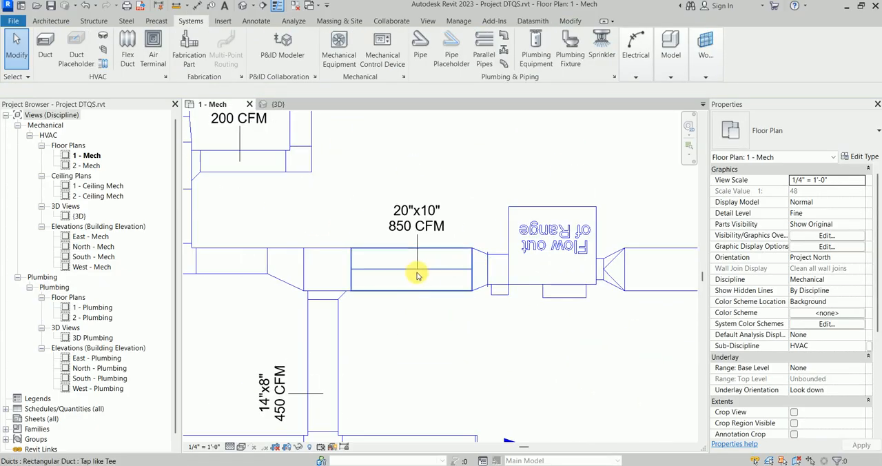
scroll(424, 270, down, 2)
middle_drag(426, 267, 404, 259)
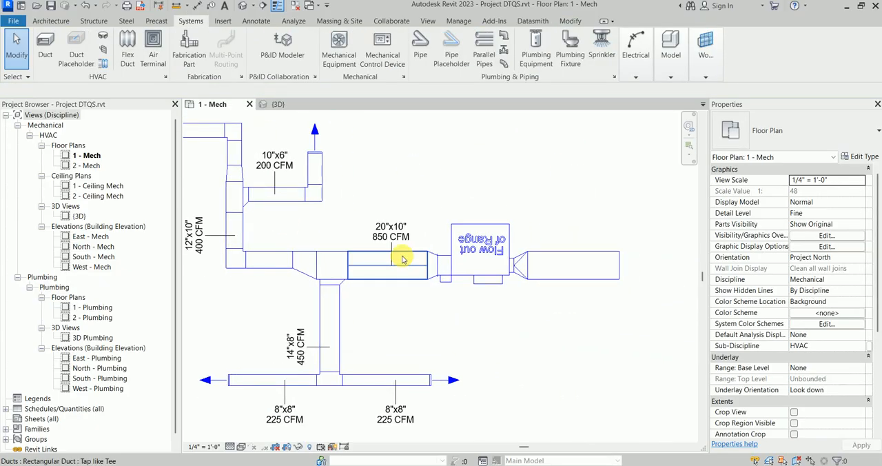
scroll(403, 249, up, 1)
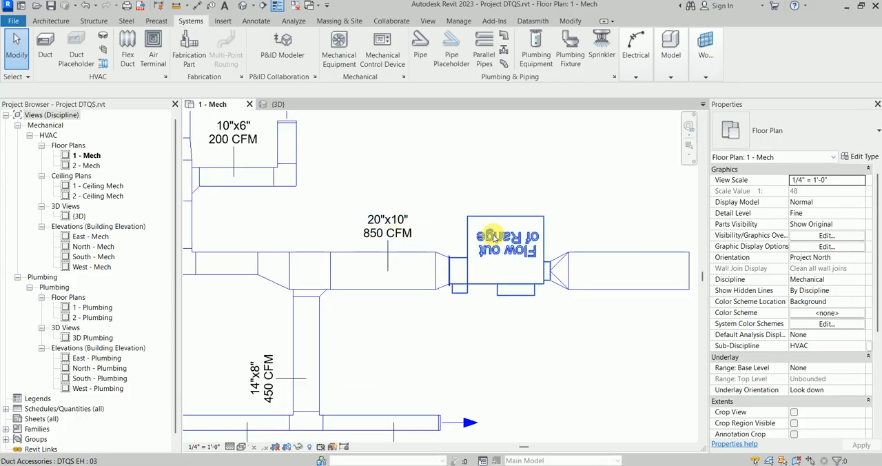
scroll(505, 238, up, 1)
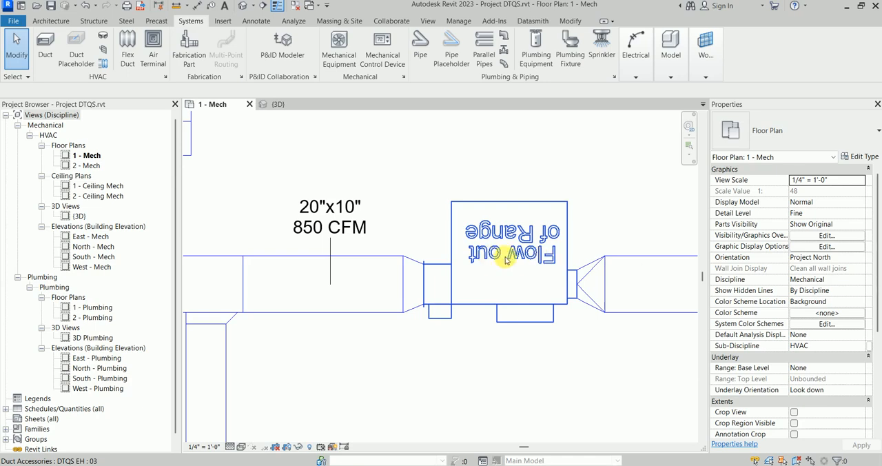
Step: Open the {3D} view and orbit around the DTQS terminal to read the flow warning on its top face
click(278, 104)
middle_drag(349, 230, 411, 230)
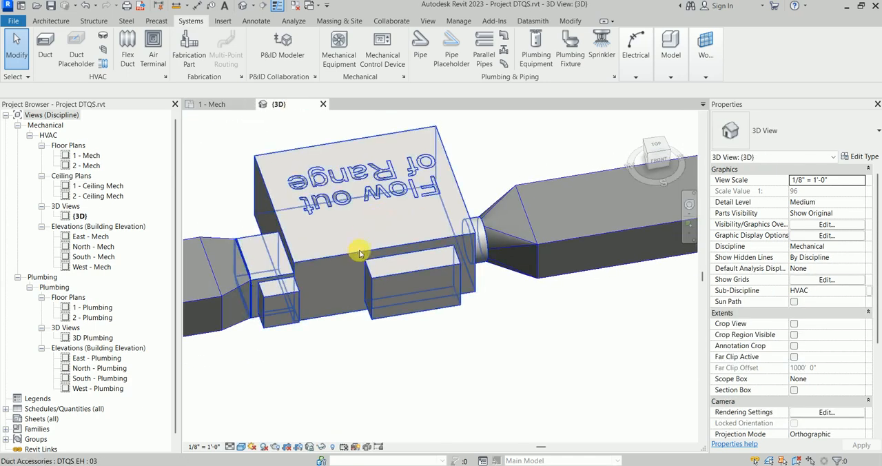
click(321, 271)
shift+middle_drag(324, 271, 543, 352)
click(542, 351)
scroll(442, 345, up, 1)
middle_drag(442, 345, 599, 344)
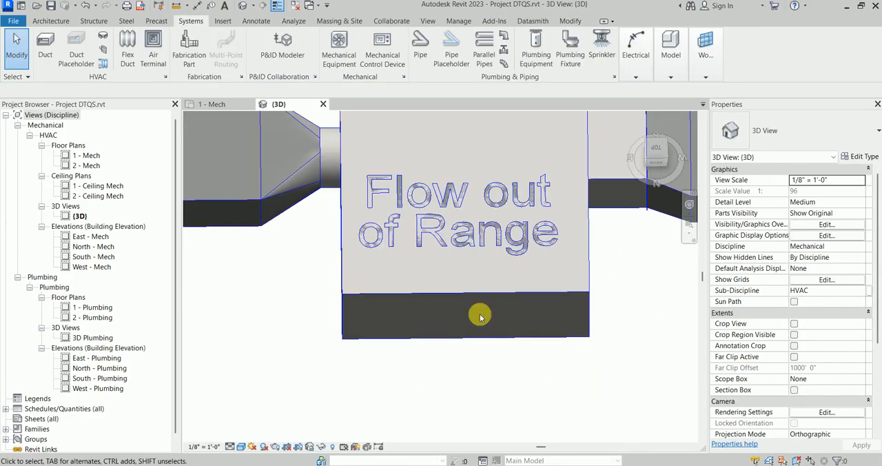
scroll(486, 300, down, 2)
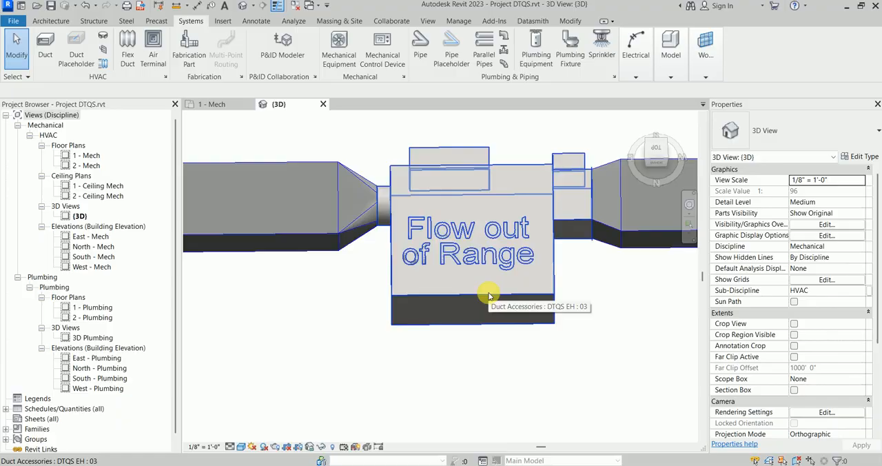
scroll(481, 316, down, 2)
Step: Check the terminal's Design Supply Air Flow and the adjoining 20"x10" duct's flow, returning to the 1 - Mech plan
click(494, 295)
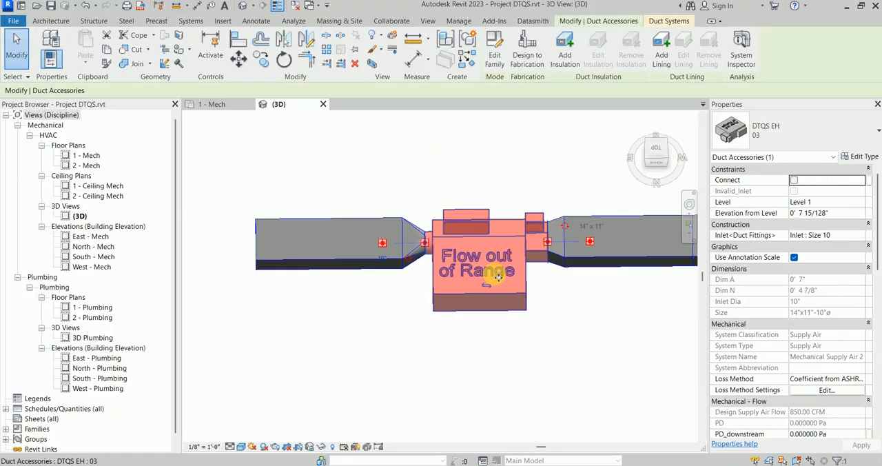
scroll(786, 276, down, 3)
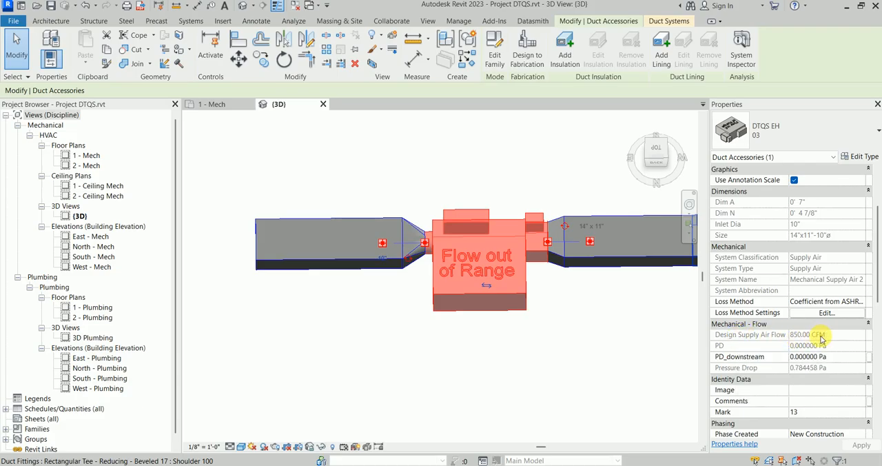
click(597, 299)
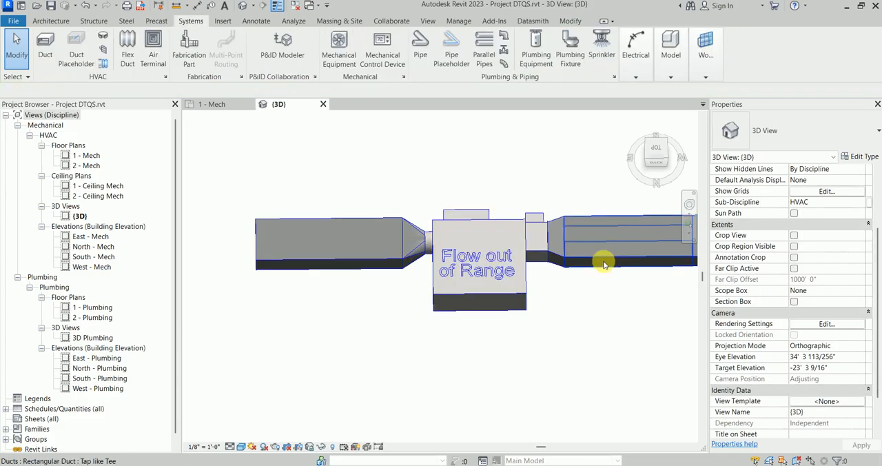
click(602, 267)
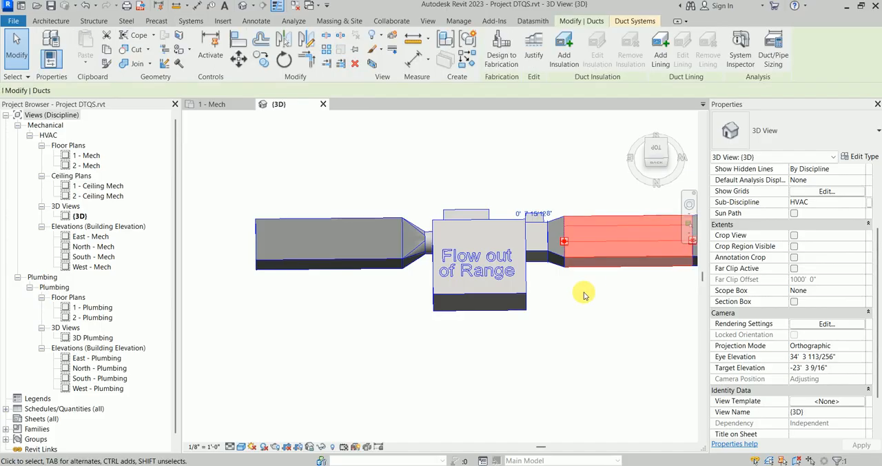
click(212, 104)
scroll(423, 223, down, 2)
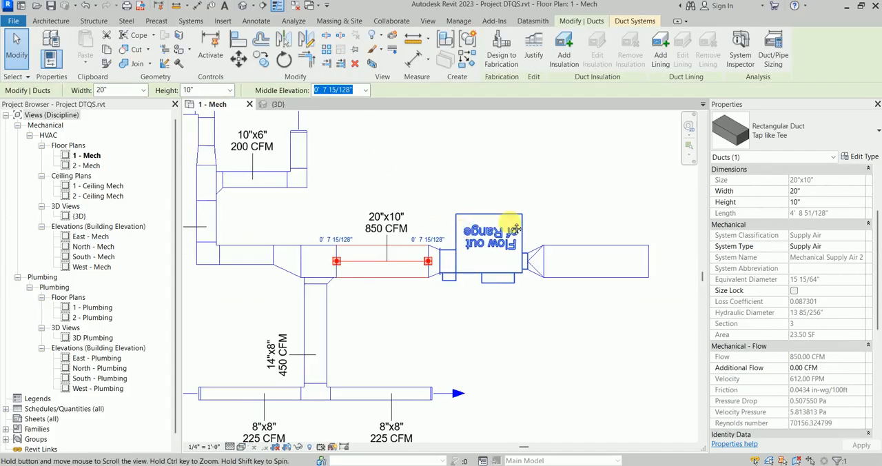
Step: Check the DTQS terminal's Design Supply Air Flow and inlet diameter while its flow warning is displayed
click(546, 264)
click(532, 279)
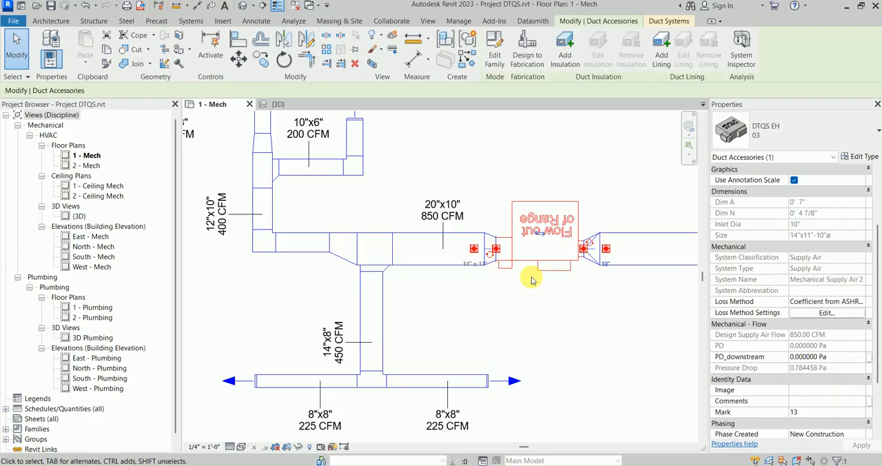
scroll(549, 282, down, 1)
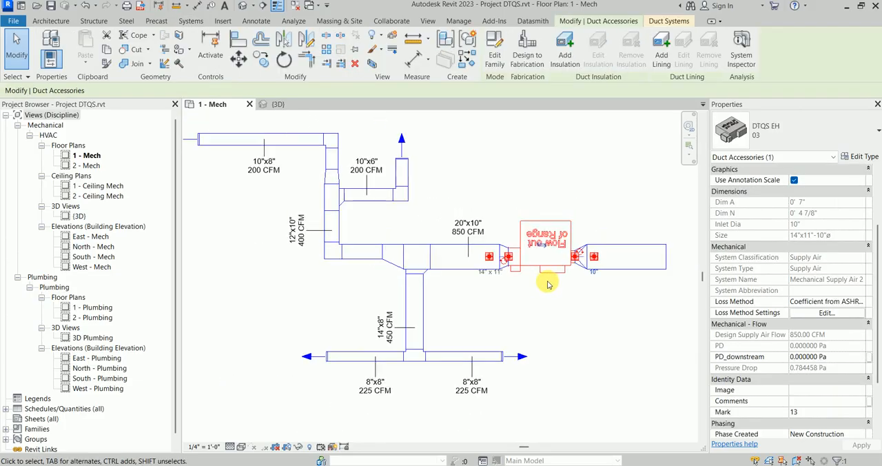
middle_drag(548, 282, 533, 301)
scroll(532, 298, up, 1)
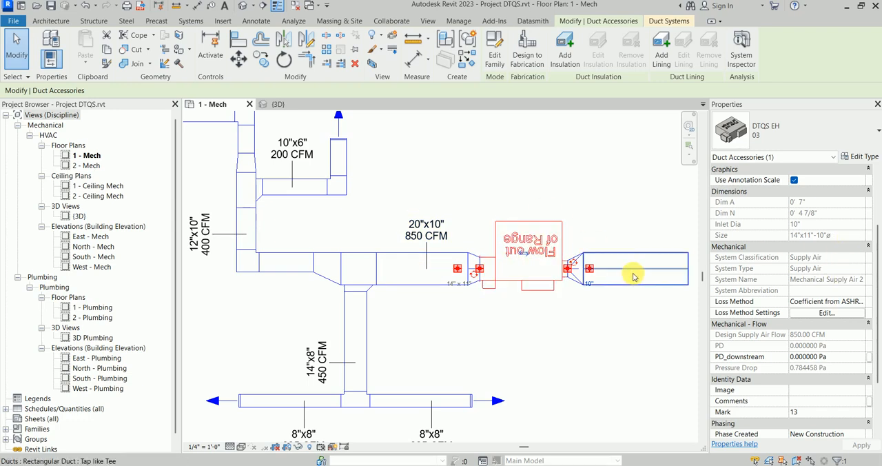
click(466, 330)
Step: Set the flow of the end-cap air terminal on the 10"x8" branch to 300 CFM and deselect it
scroll(360, 257, down, 1)
scroll(305, 157, up, 4)
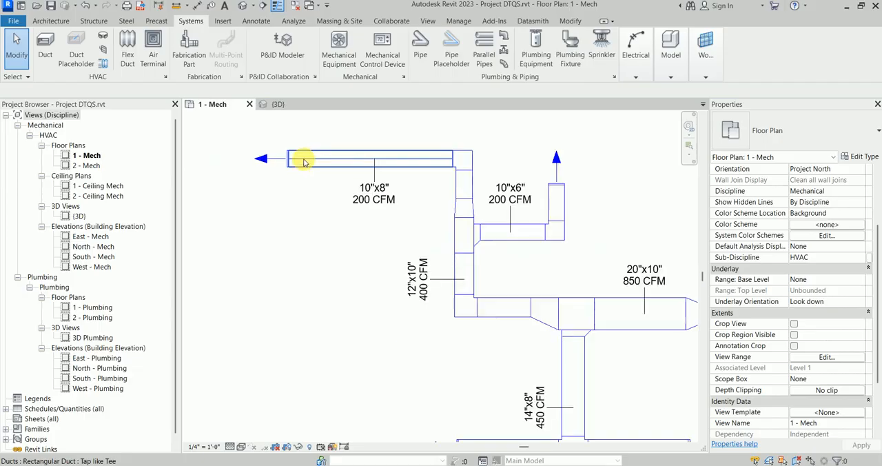
click(240, 150)
scroll(289, 199, down, 3)
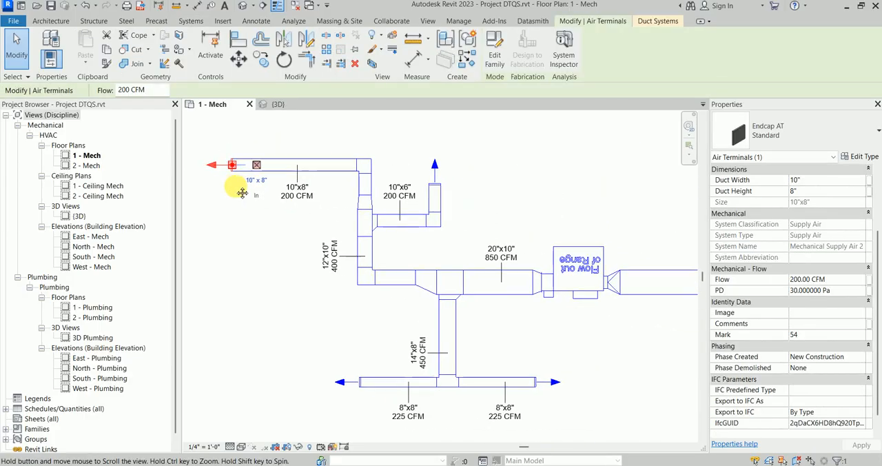
scroll(233, 175, up, 2)
middle_drag(233, 175, 211, 156)
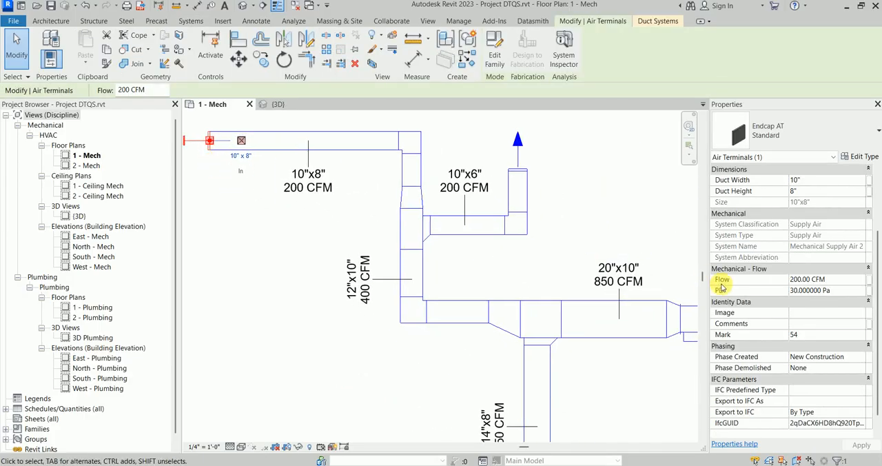
click(843, 279)
scroll(482, 252, down, 3)
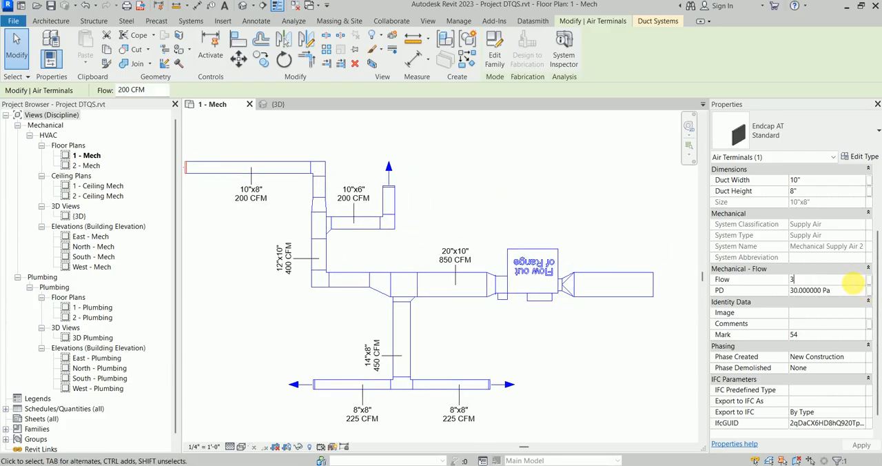
scroll(531, 285, up, 3)
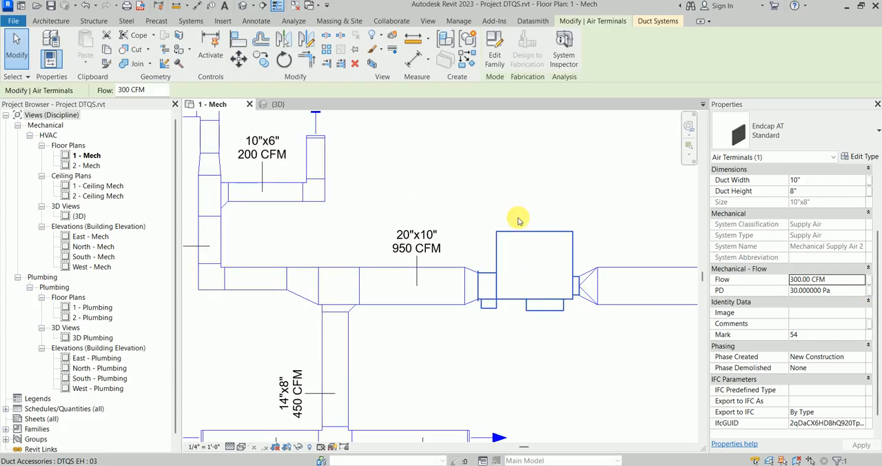
click(524, 346)
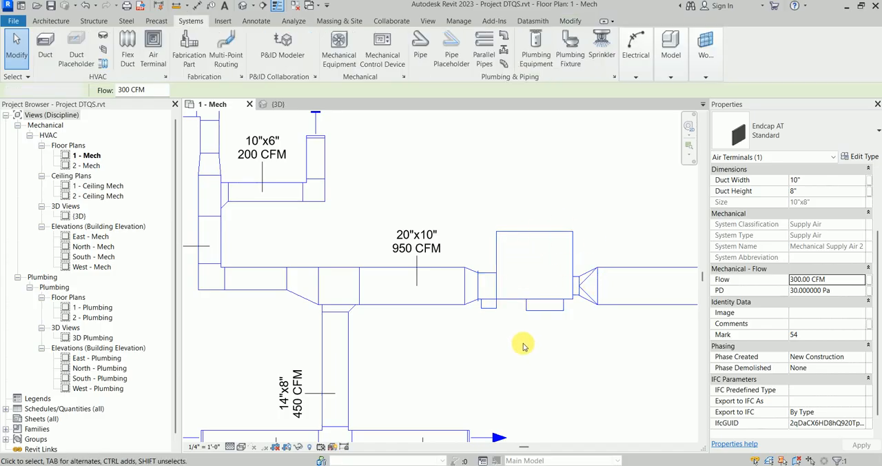
Step: Check the DTQS terminal's Design Supply Air Flow and inlet size, and consult the TQS Series dimension table in fanpowered_2022_V9.pdf
click(533, 308)
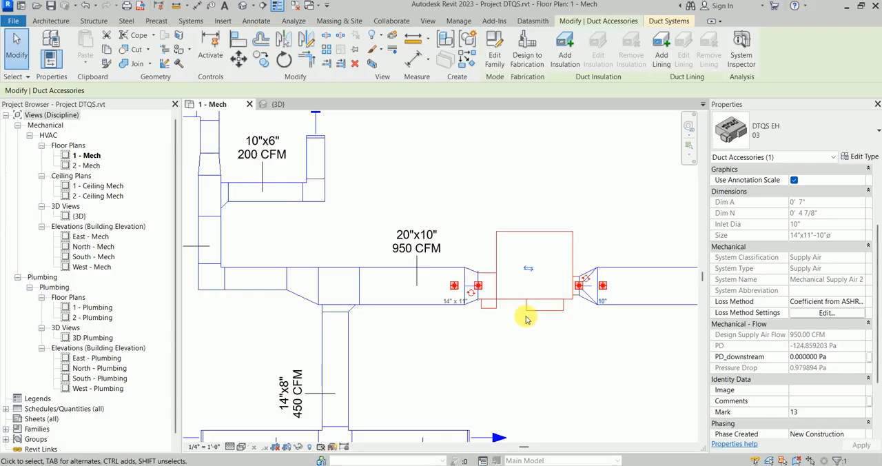
click(527, 318)
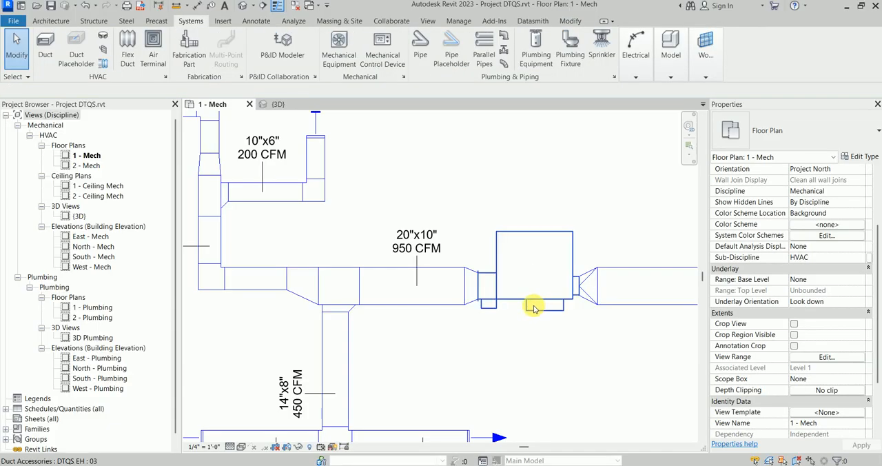
click(534, 306)
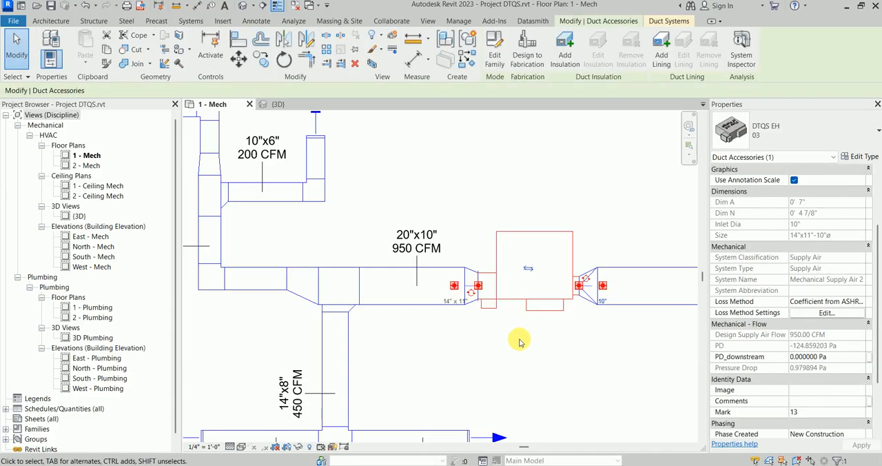
click(525, 339)
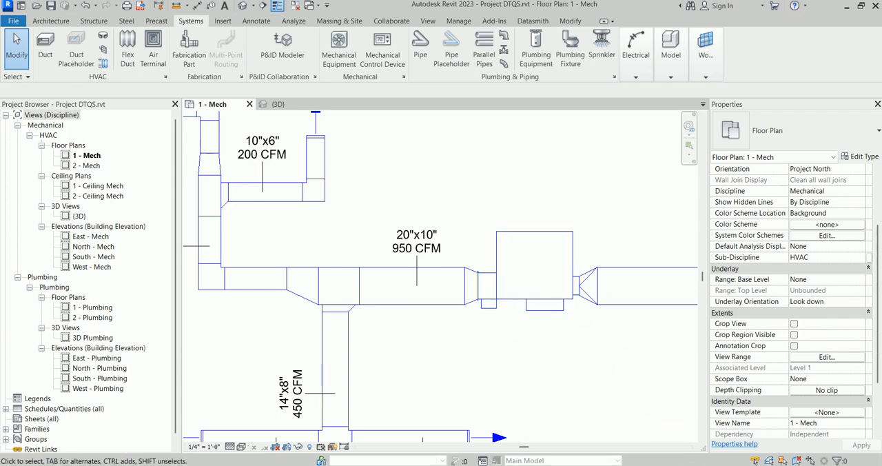
click(779, 422)
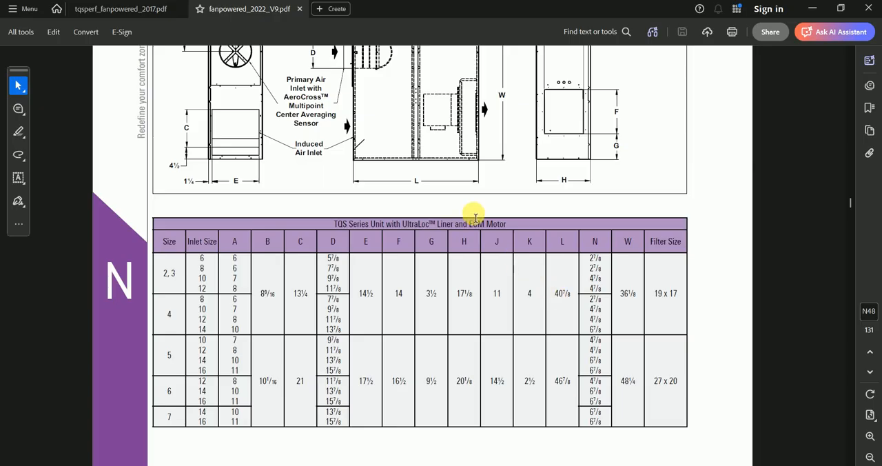
scroll(475, 218, up, 3)
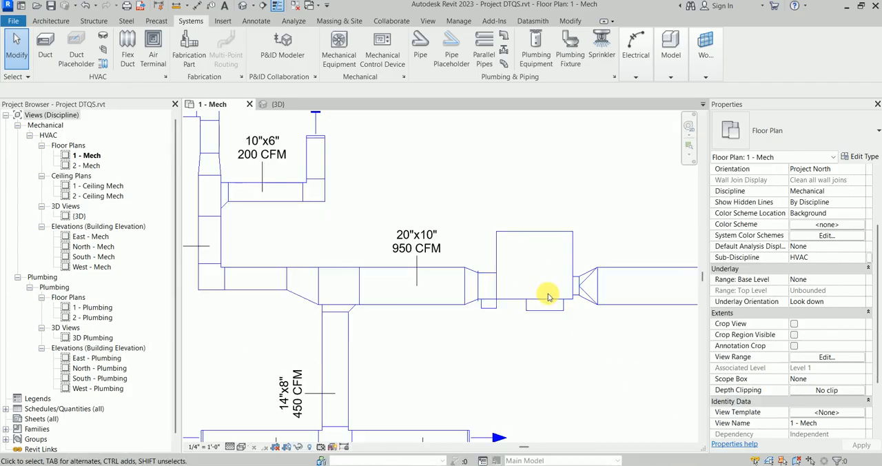
Step: Return to Revit and compare the DTQS terminal's Design Supply Air Flow with the duct flow tags in the 1 - Mech plan
click(550, 298)
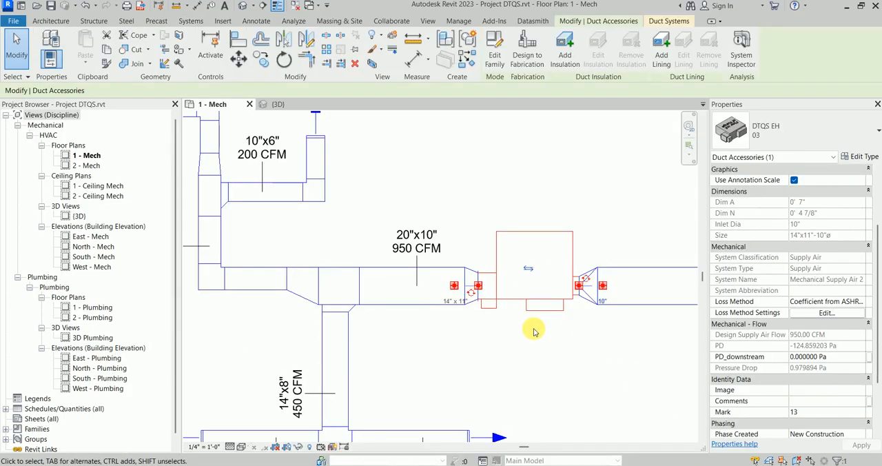
scroll(533, 330, down, 2)
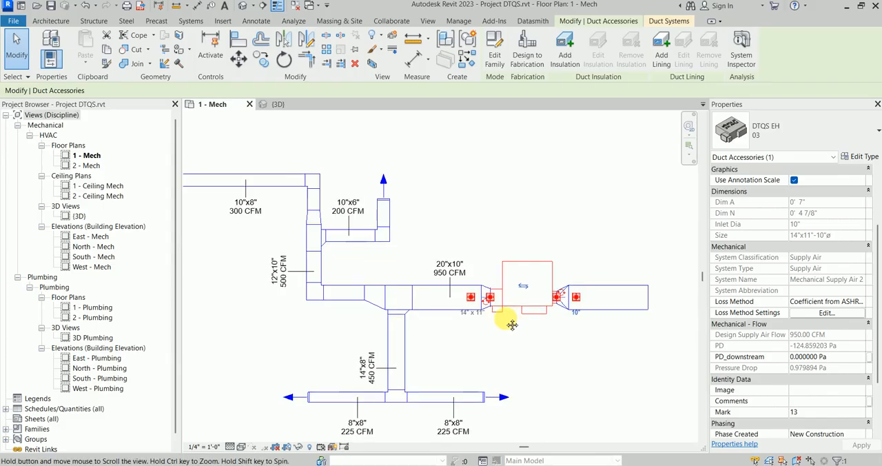
scroll(503, 305, up, 2)
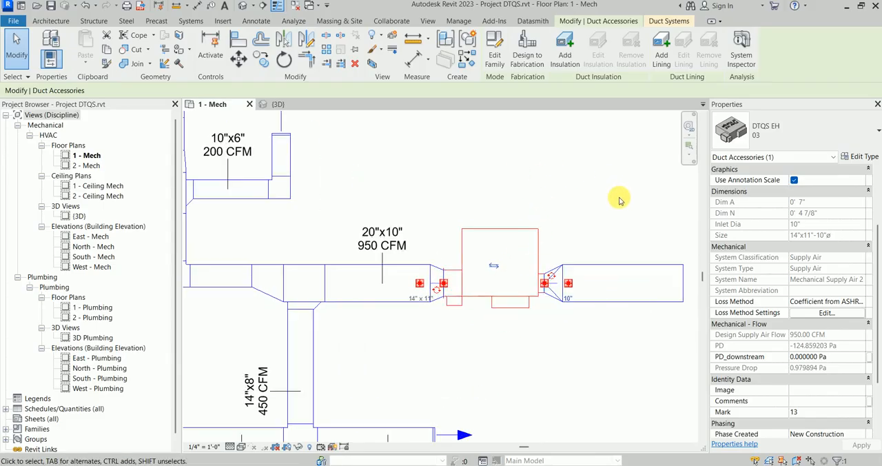
scroll(506, 277, down, 1)
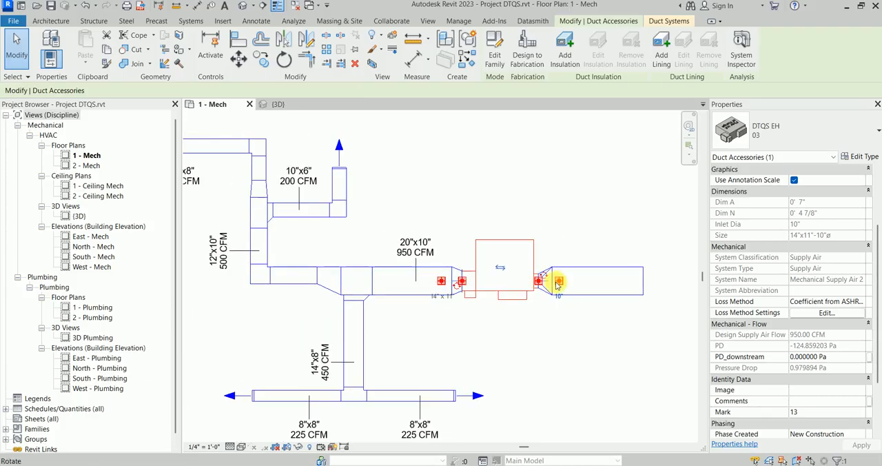
scroll(512, 315, up, 2)
click(512, 316)
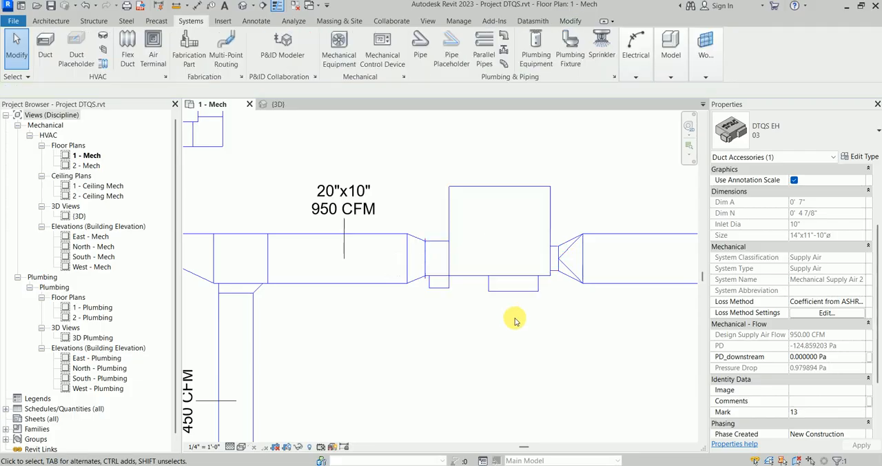
Step: Draw a horizontal 30"x14" rectangular duct at middle elevation 0' 7 15/128" in the empty area above the existing duct network
scroll(529, 302, down, 4)
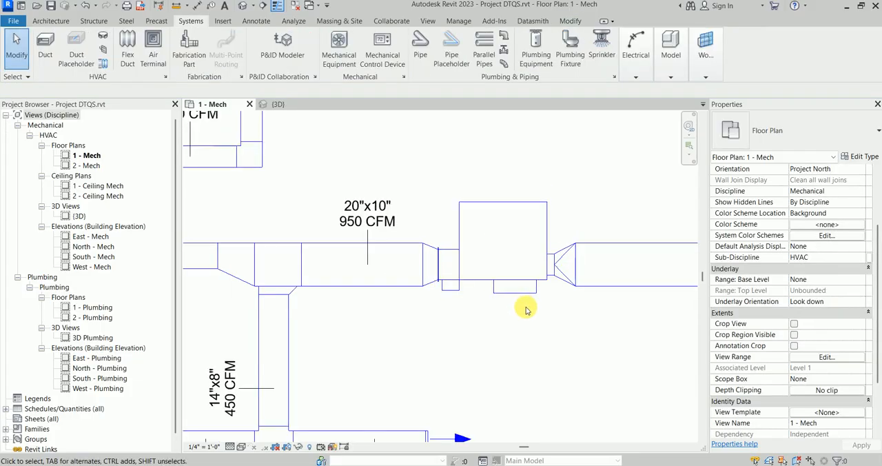
middle_drag(517, 244, 516, 269)
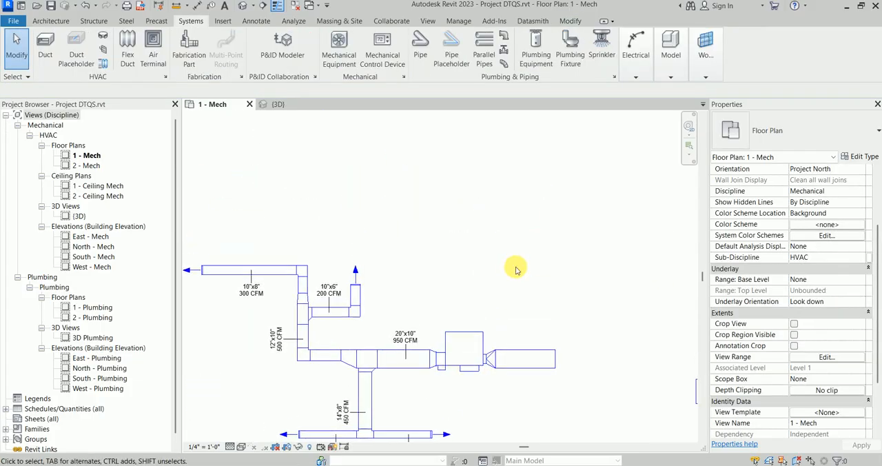
key(t)
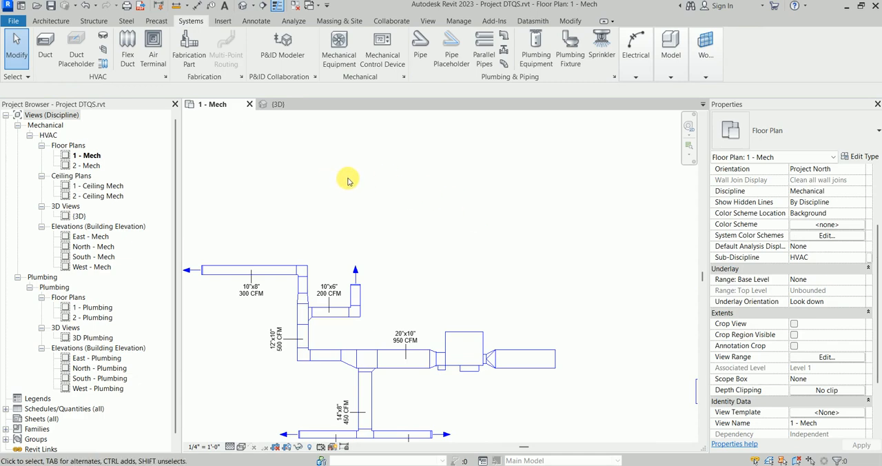
key(d)
key(t)
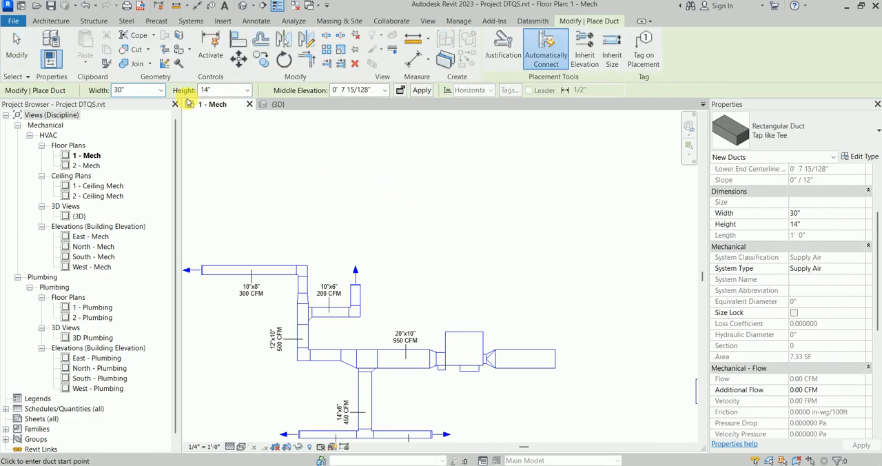
click(400, 206)
click(638, 207)
key(Escape)
key(Escape)
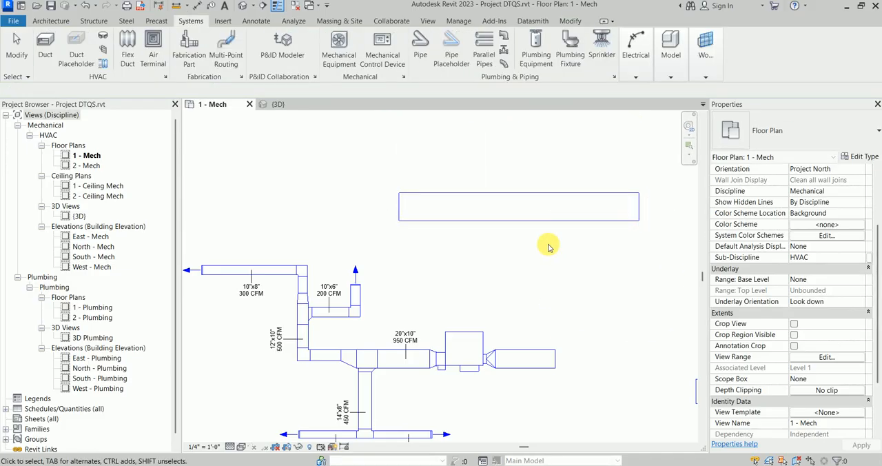
Step: Place a DTQS EH duct accessory of type 07 in the middle of the new 30"x14" duct
key(d)
key(a)
scroll(524, 217, up, 2)
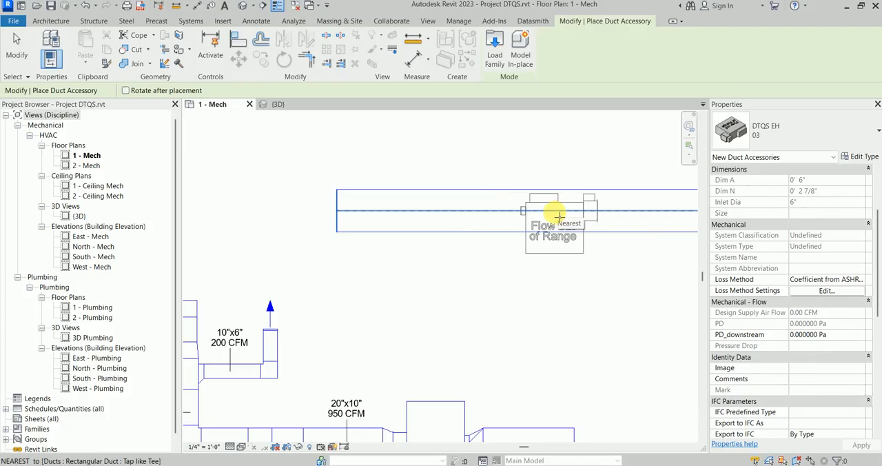
click(793, 137)
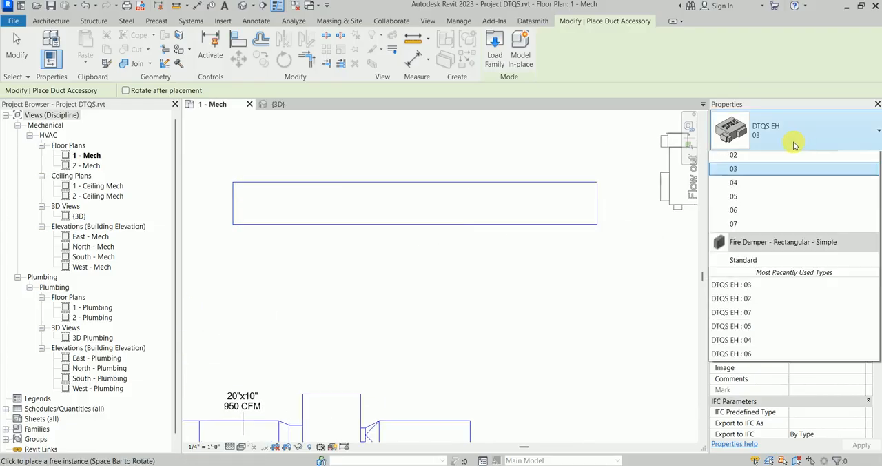
click(758, 263)
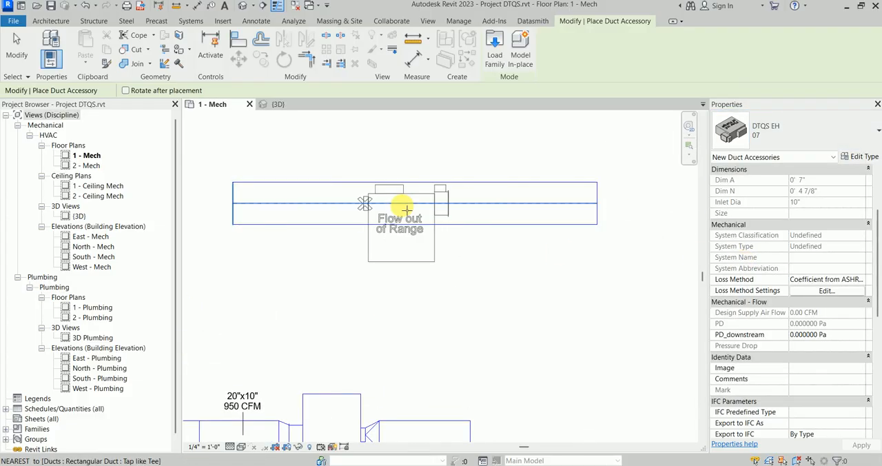
click(402, 205)
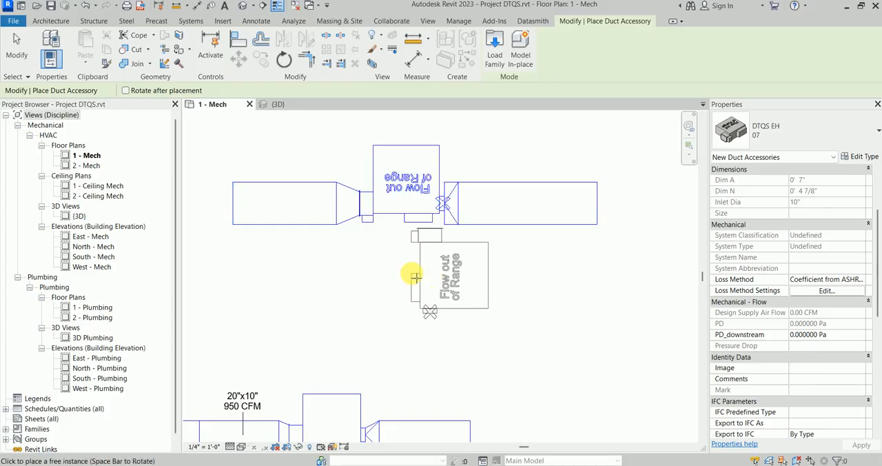
key(Escape)
Step: Set the inlet fitting of the type 07 DTQS terminal to Size 16 and deselect the terminal
scroll(410, 251, down, 3)
click(503, 213)
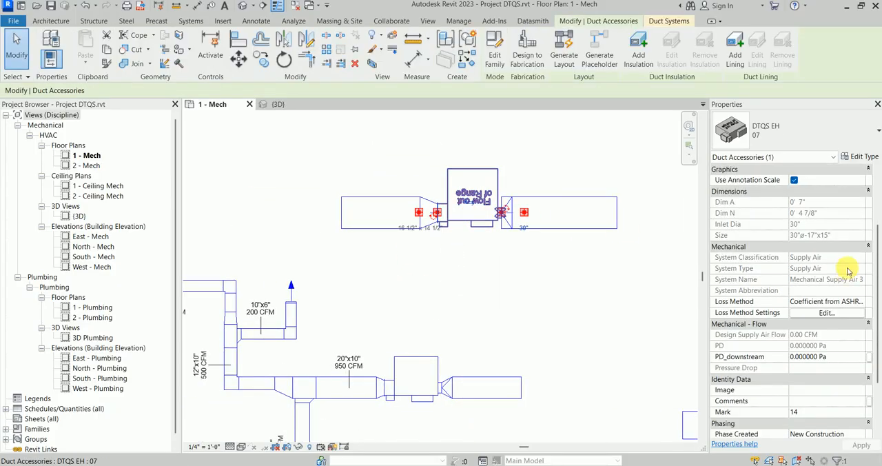
scroll(502, 215, up, 2)
scroll(833, 245, up, 2)
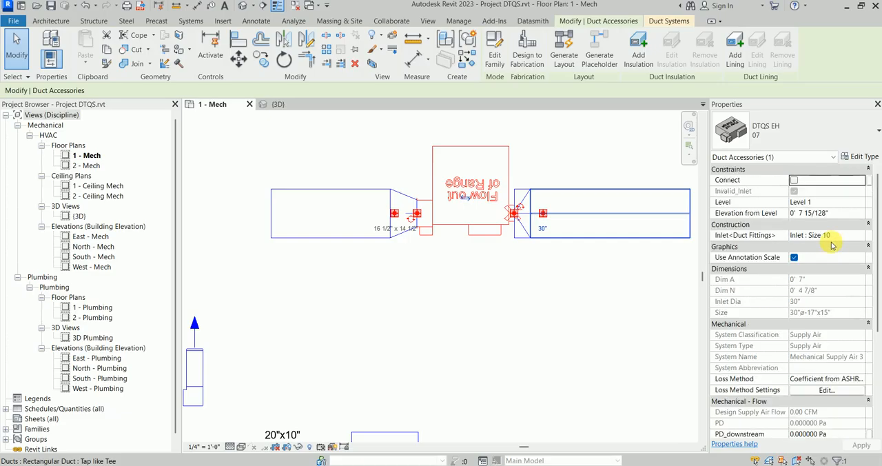
click(859, 237)
click(824, 292)
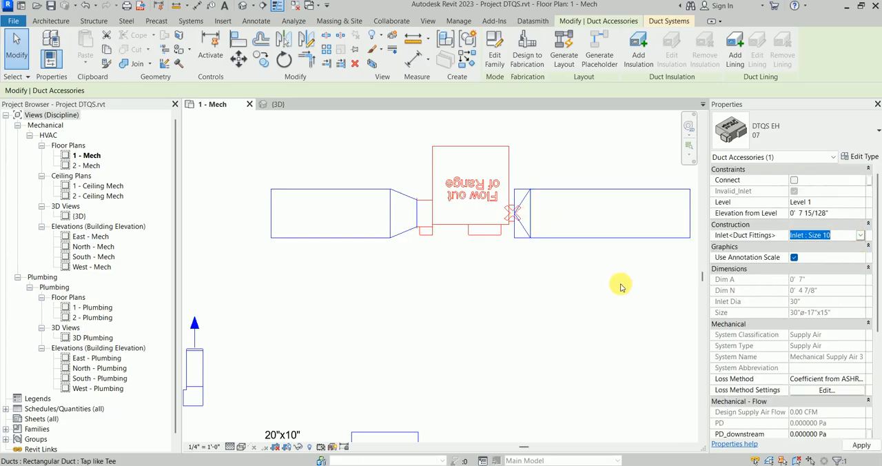
scroll(516, 219, up, 2)
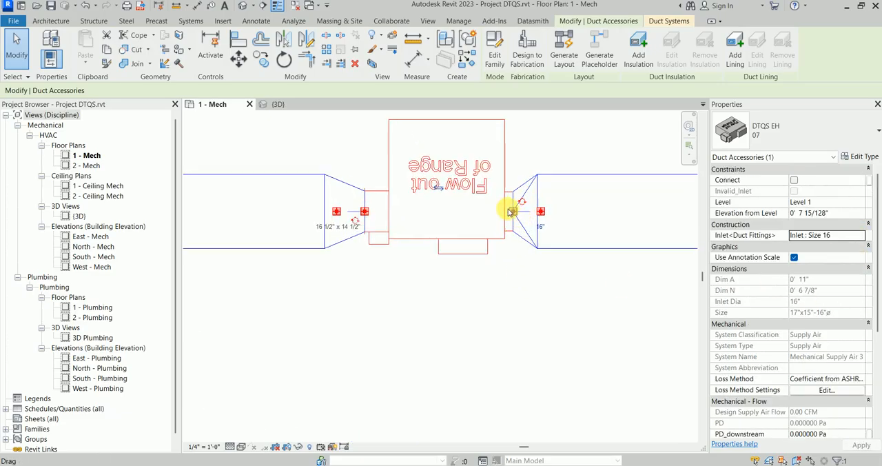
click(464, 291)
Step: Check the flow warning on the type 07 DTQS terminal and the duct connections on both sides of it
scroll(414, 290, down, 3)
scroll(493, 219, up, 3)
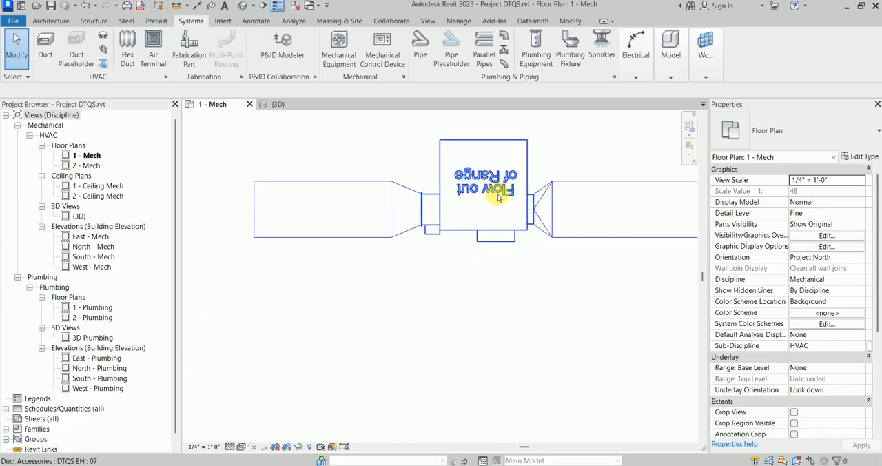
scroll(316, 212, down, 2)
middle_drag(316, 212, 383, 216)
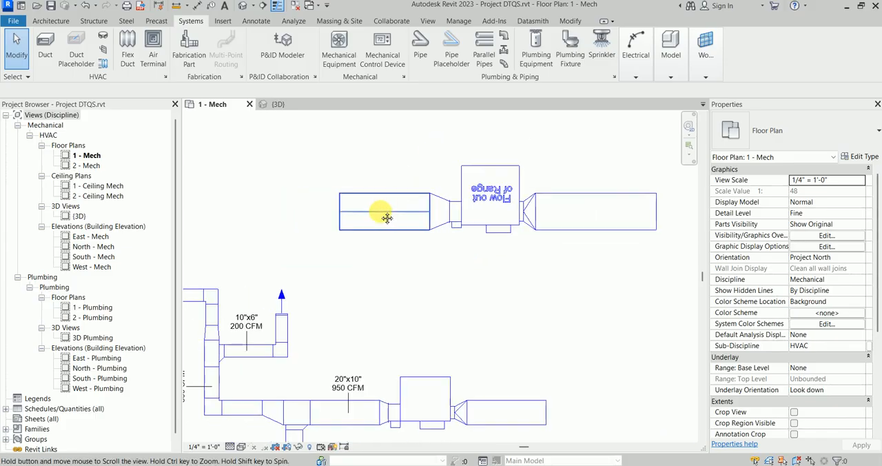
Step: Compare the type 07 DTQS terminal and its properties with the DTQS dimension drawing in fanpowered_2022_V9.pdf, then deselect the terminal
scroll(492, 224, up, 2)
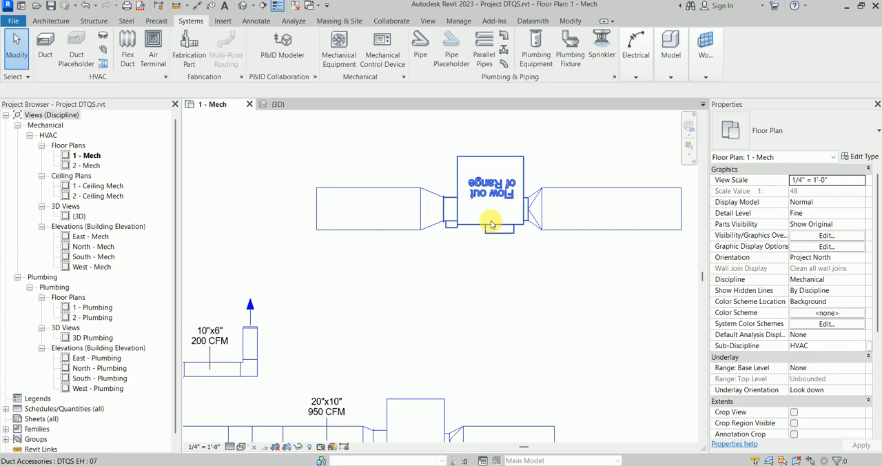
scroll(482, 238, down, 2)
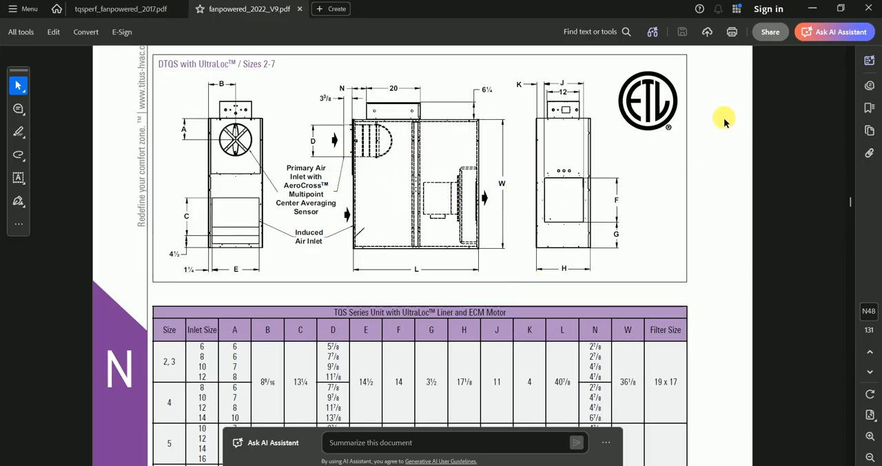
click(813, 8)
scroll(513, 243, up, 3)
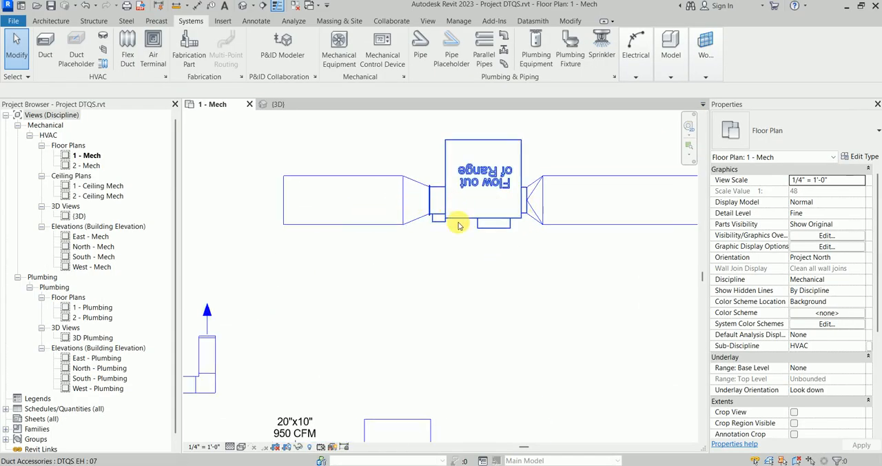
click(490, 224)
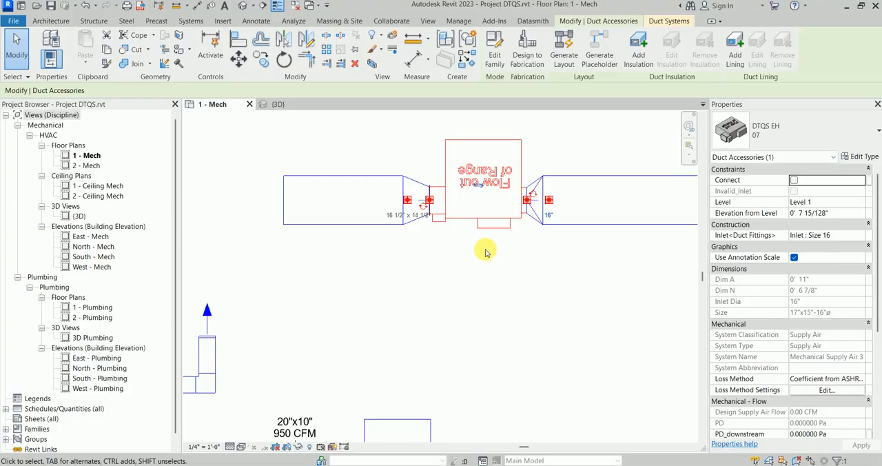
scroll(487, 248, down, 3)
click(473, 295)
Step: Enable the Connect option on the type 03 DTQS terminal in the 20"x10" duct run and deselect it
scroll(504, 212, up, 2)
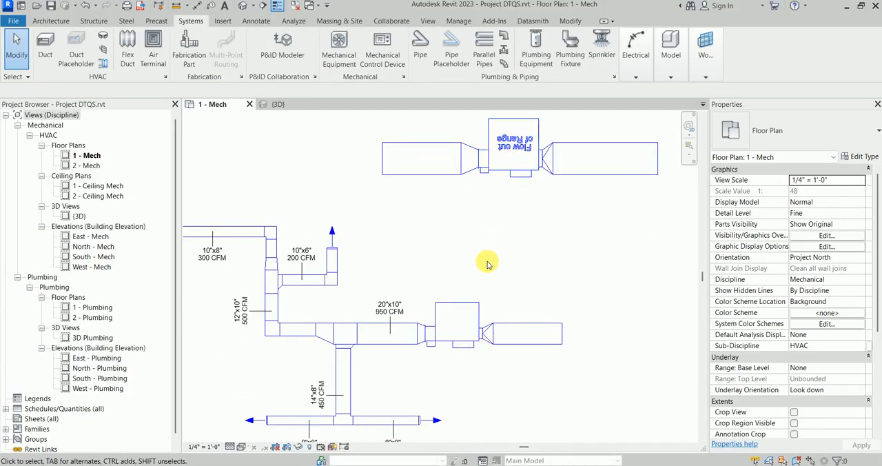
middle_drag(488, 264, 512, 231)
click(529, 269)
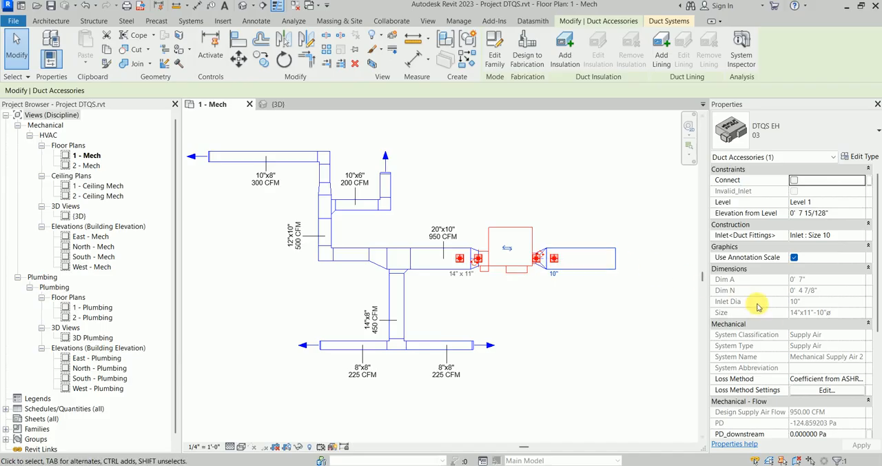
click(794, 181)
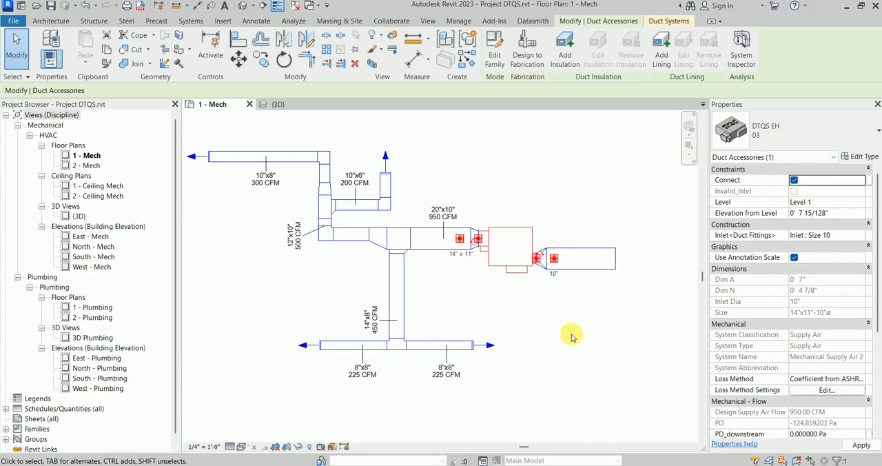
click(557, 337)
Step: Examine the duct alignment at the type 03 and type 07 DTQS terminals in the {3D} view
scroll(483, 261, up, 3)
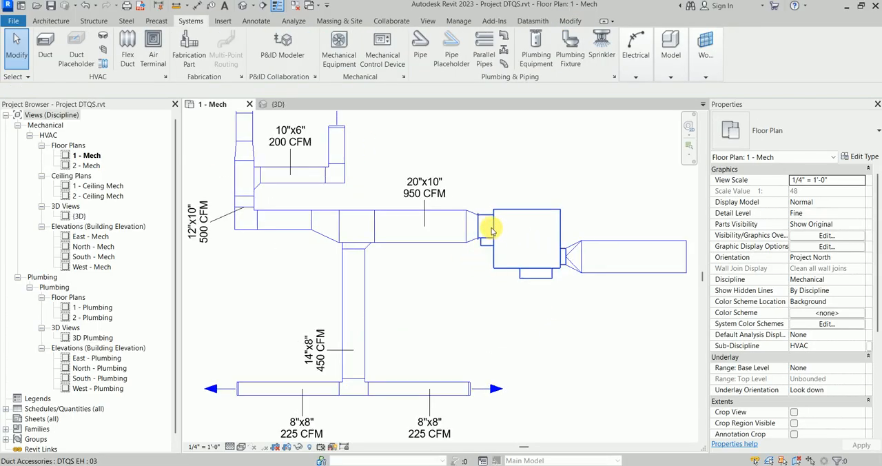
click(277, 103)
scroll(451, 271, down, 3)
scroll(443, 331, down, 2)
middle_drag(441, 332, 462, 242)
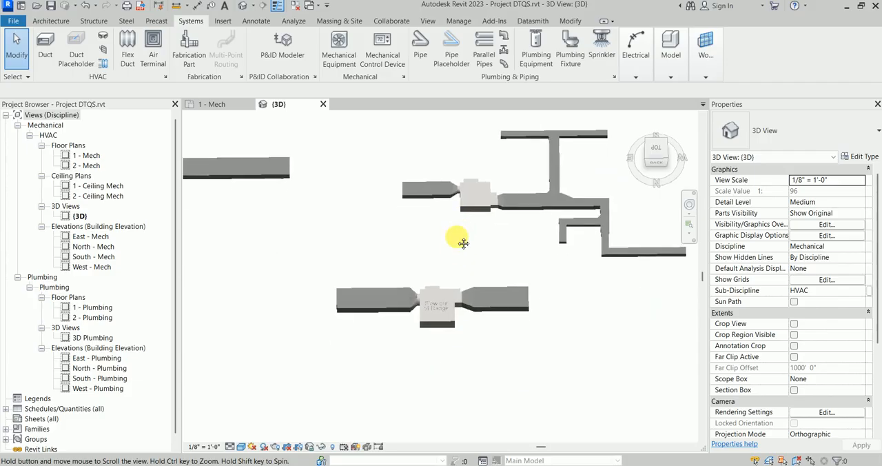
scroll(436, 325, up, 1)
scroll(438, 239, down, 3)
middle_drag(465, 203, 458, 246)
scroll(463, 246, up, 2)
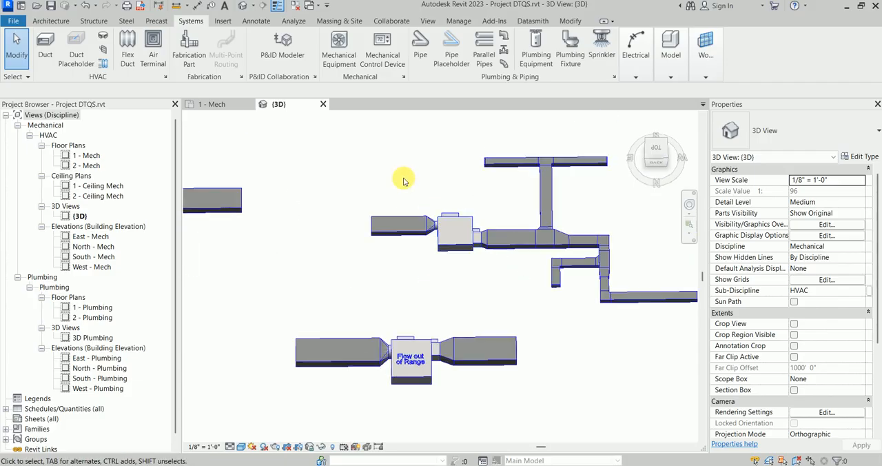
Step: Return to the 1 - Mech floor plan and examine the inlet and outlet connections of the type 03 terminal
click(227, 105)
scroll(437, 262, down, 2)
scroll(430, 250, up, 3)
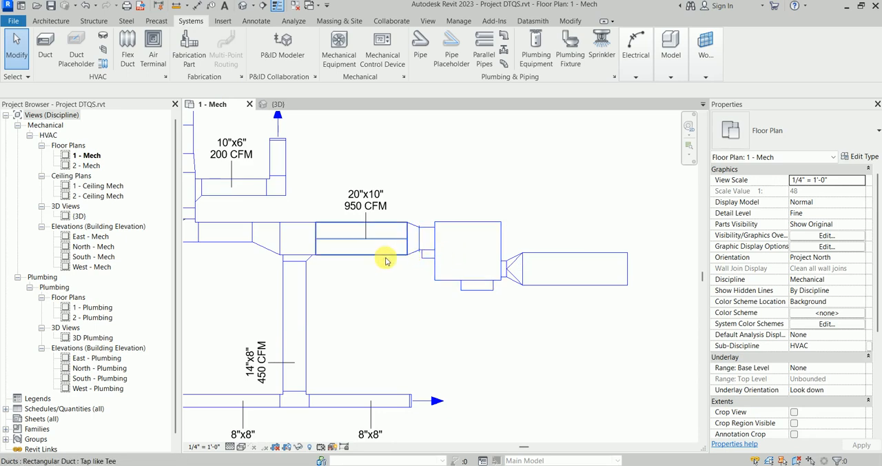
scroll(424, 246, down, 3)
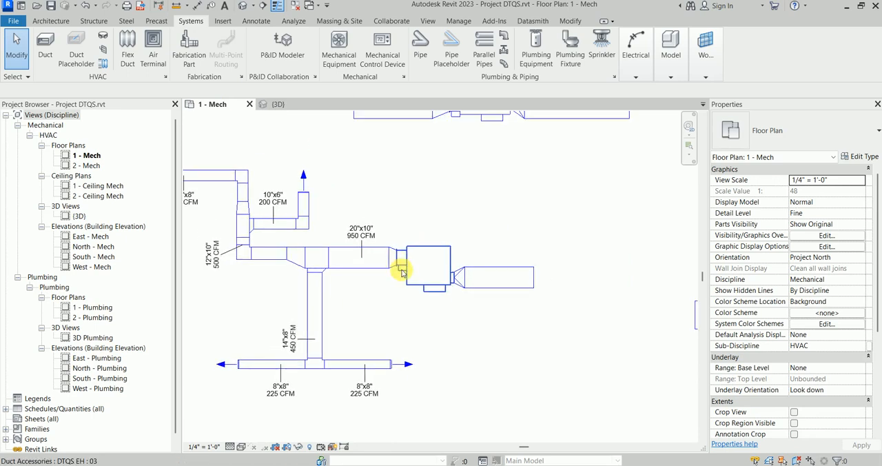
scroll(413, 288, up, 3)
scroll(413, 288, up, 2)
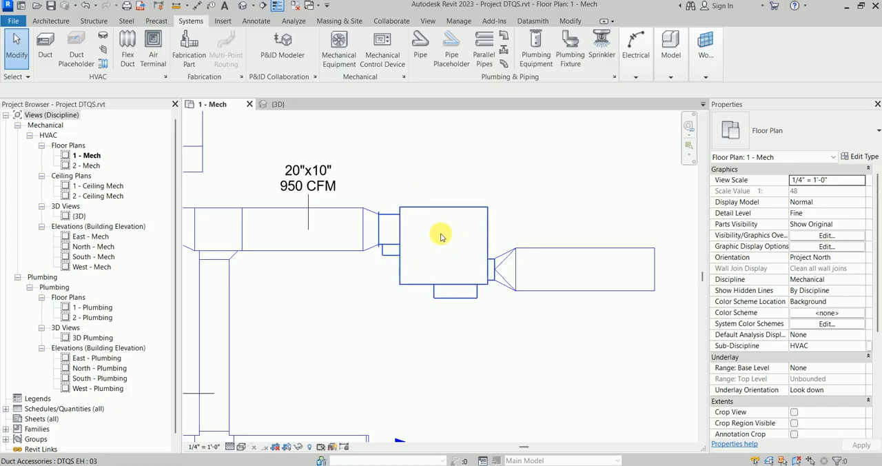
scroll(452, 235, down, 3)
scroll(463, 278, up, 3)
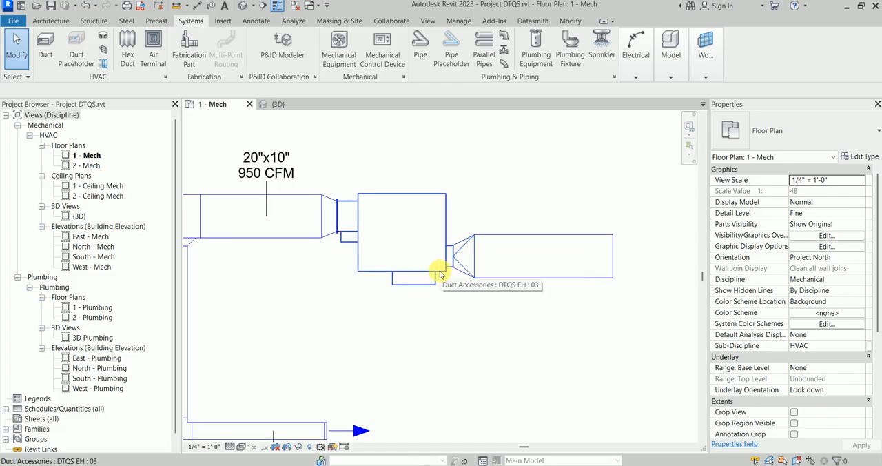
Step: Check the TQS Series dimension table in fanpowered_2022_V9.pdf against the properties of the type 03 DTQS terminal
click(680, 464)
scroll(244, 301, down, 2)
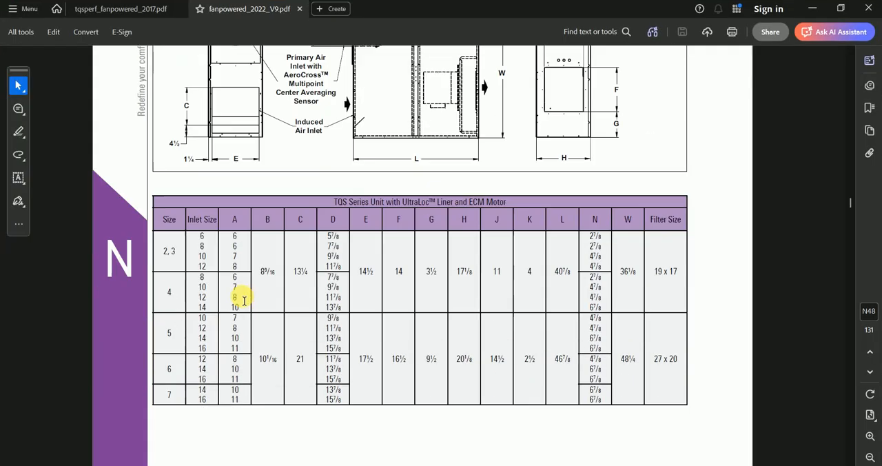
click(813, 9)
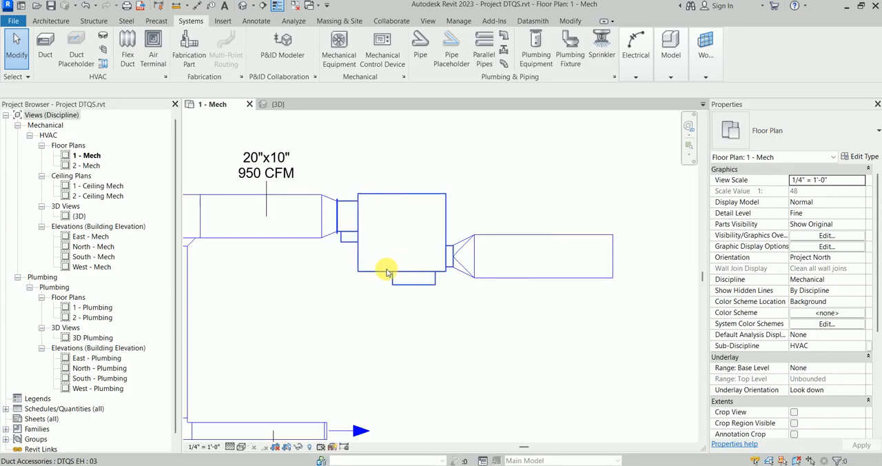
click(374, 297)
middle_drag(354, 299, 441, 313)
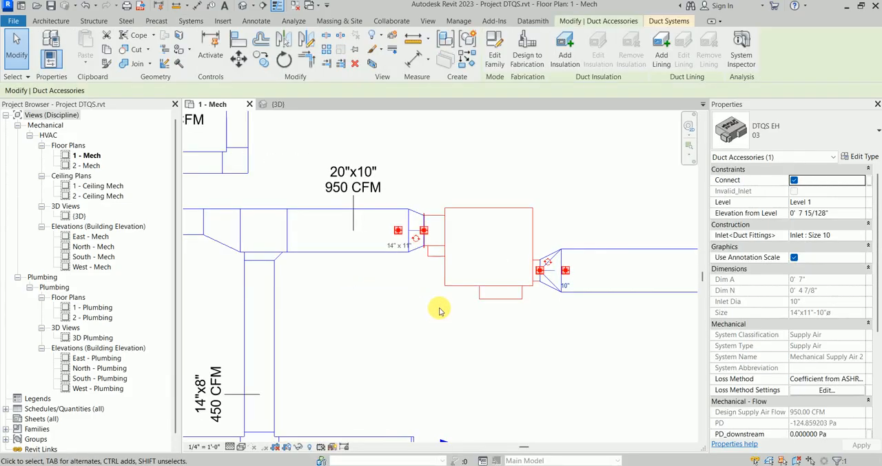
click(435, 282)
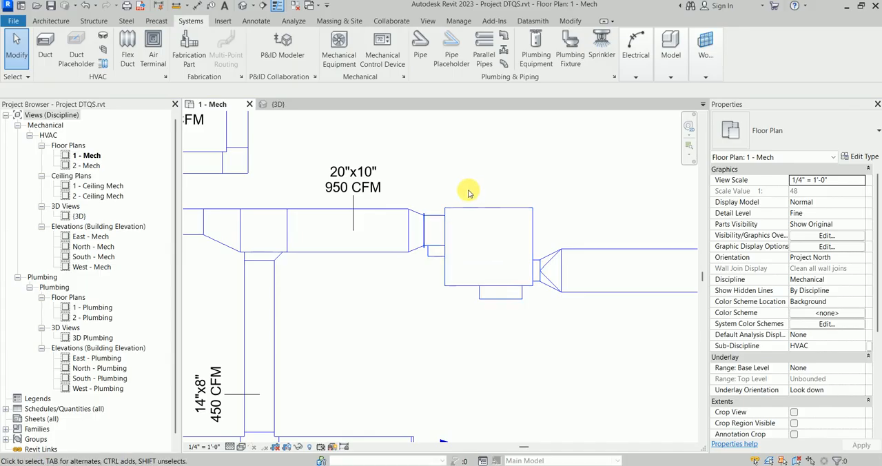
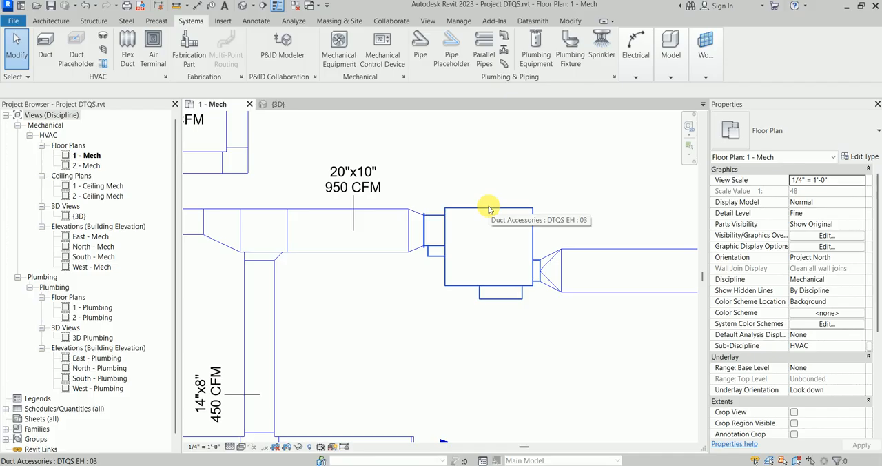
Step: Tag the 20"x10" duct on the inlet side of the type 03 DTQS terminal, dismissing the save reminder without saving
scroll(488, 208, down, 2)
middle_drag(483, 216, 419, 191)
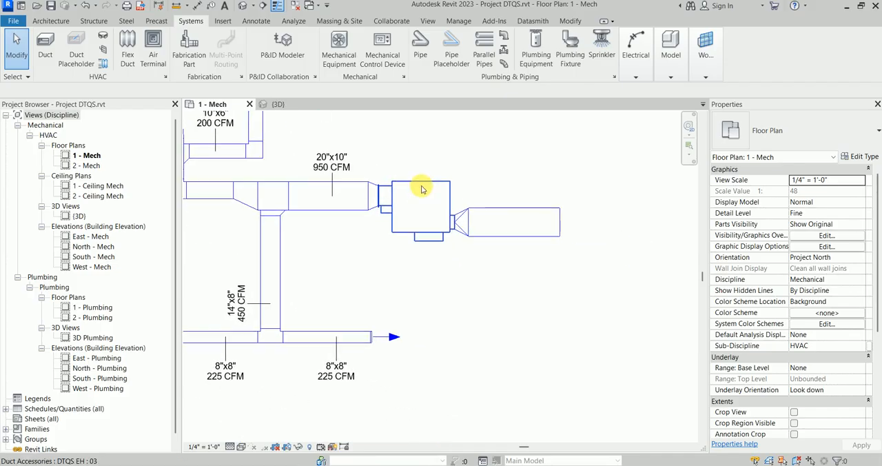
key(t)
key(g)
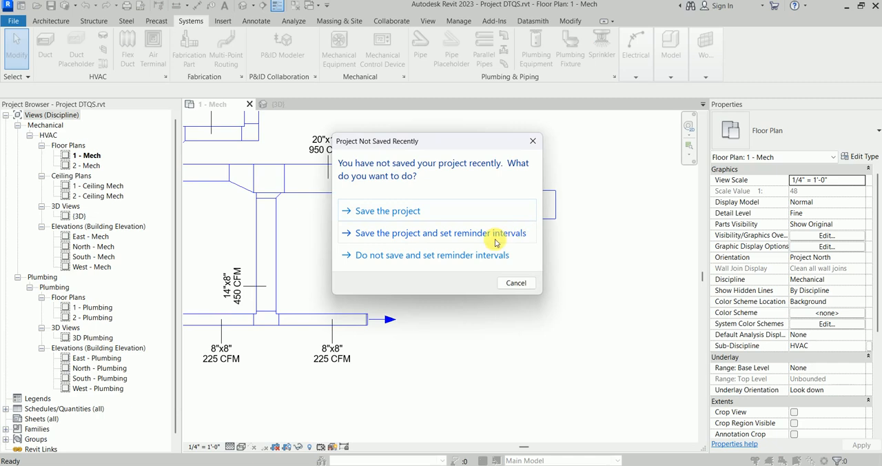
click(517, 282)
scroll(401, 208, up, 1)
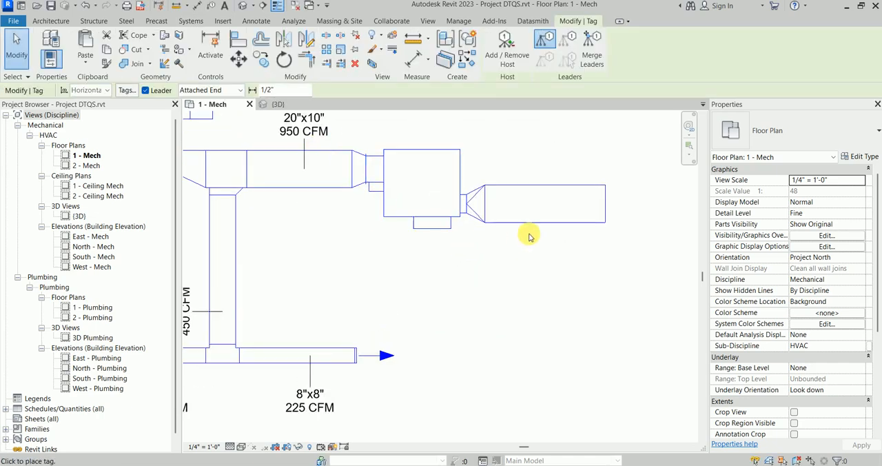
click(557, 216)
key(Escape)
key(Escape)
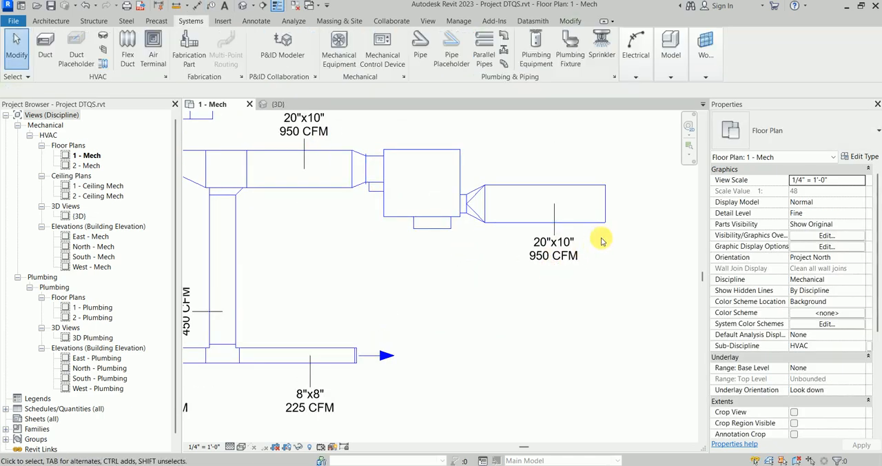
Step: Open the type properties of the type 07 DTQS terminal and examine its Min Flow and Max Flow values
click(509, 224)
scroll(510, 224, down, 3)
middle_drag(512, 207, 515, 300)
key(Escape)
scroll(498, 281, down, 1)
scroll(499, 207, up, 2)
click(519, 194)
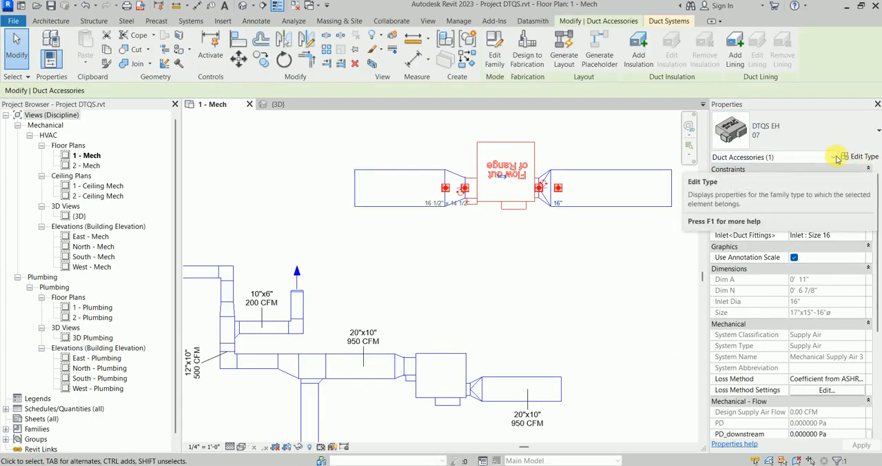
click(857, 157)
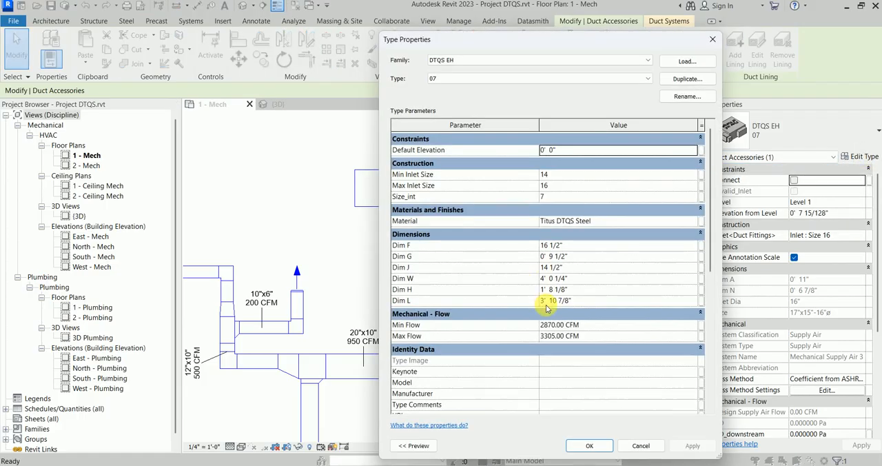
scroll(546, 301, down, 1)
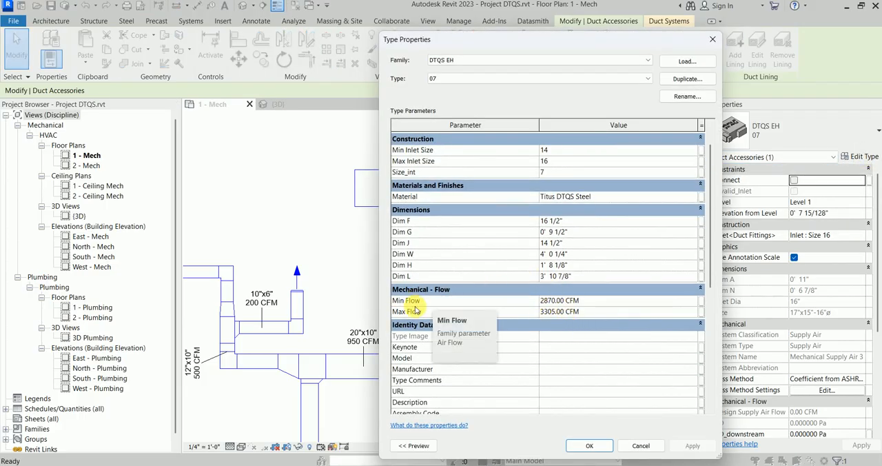
Step: Check the type 07 flow range against the Unit Size 7 fan curve in the tqsperf_fanpowered_2017 PDF and dismiss the type properties
mouse_move(679, 464)
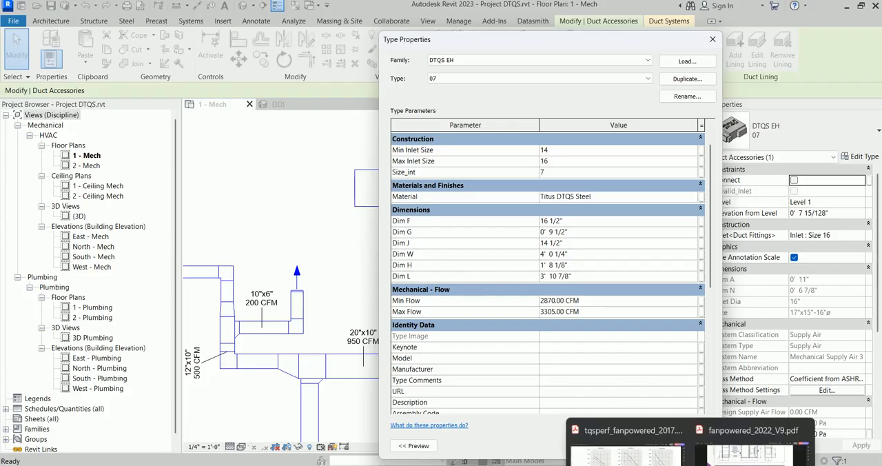
click(634, 441)
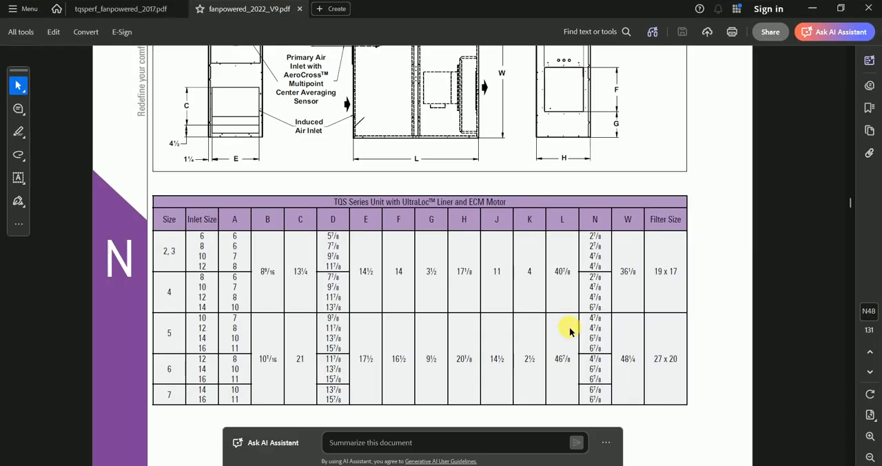
click(173, 14)
scroll(465, 230, down, 4)
scroll(485, 229, down, 3)
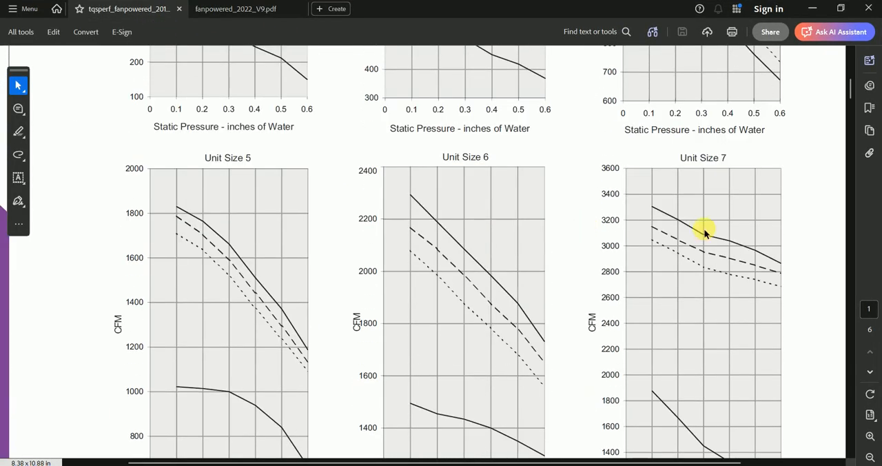
scroll(666, 220, down, 2)
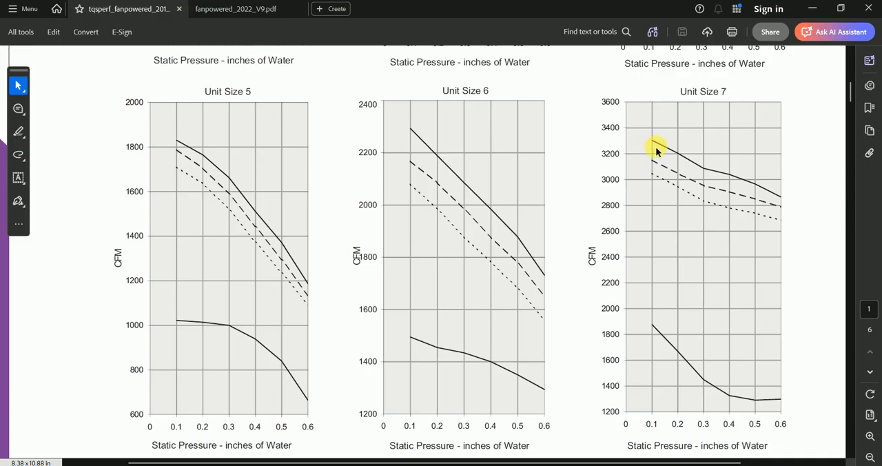
click(813, 9)
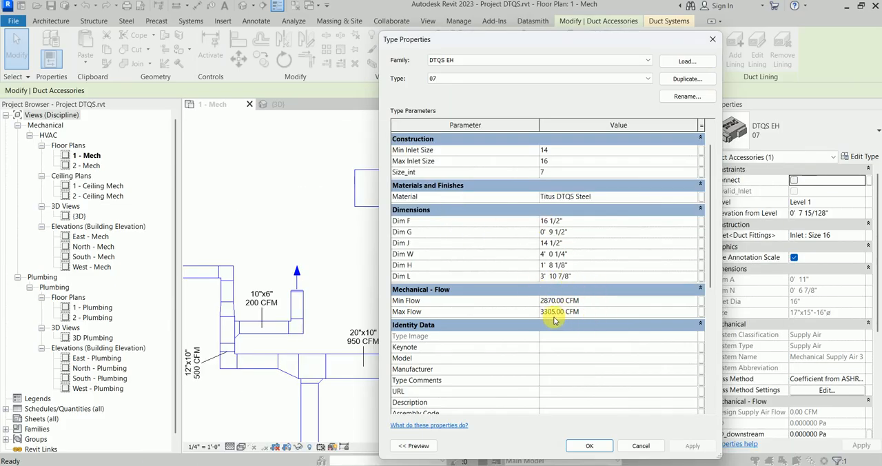
click(644, 446)
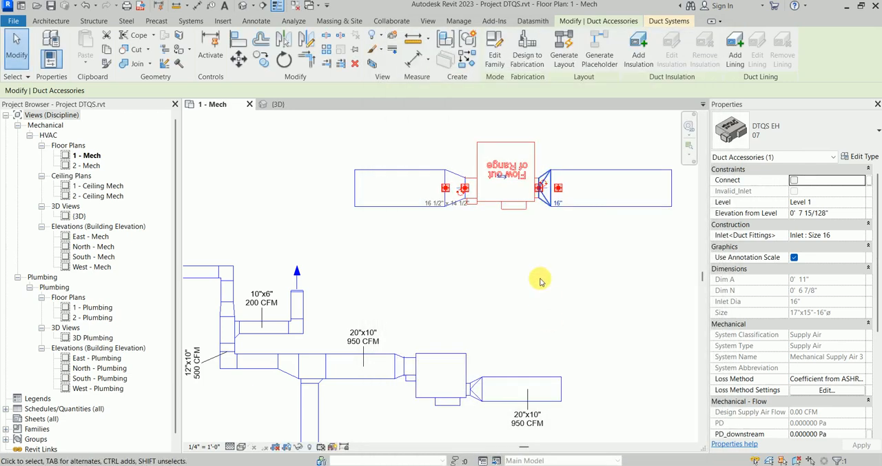
Step: Place an Endcap AT air terminal on the open end of the 30"x14" outlet duct of the type 07 terminal
scroll(415, 216, up, 3)
click(437, 261)
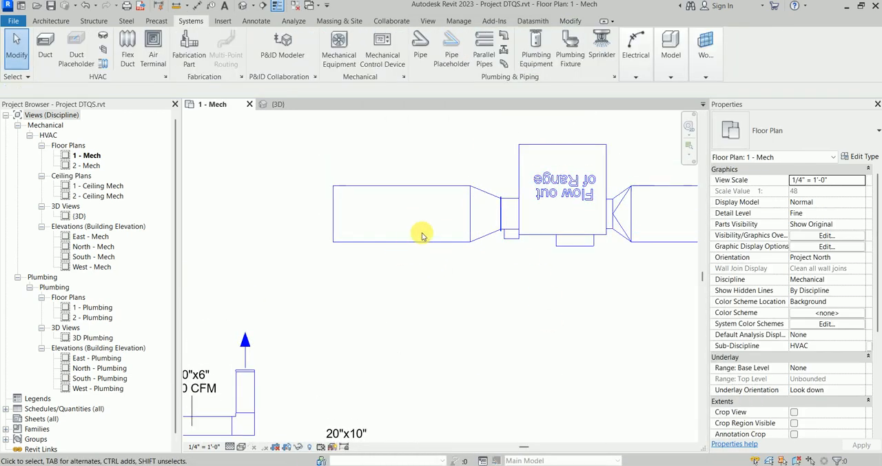
key(a)
key(t)
scroll(305, 213, up, 1)
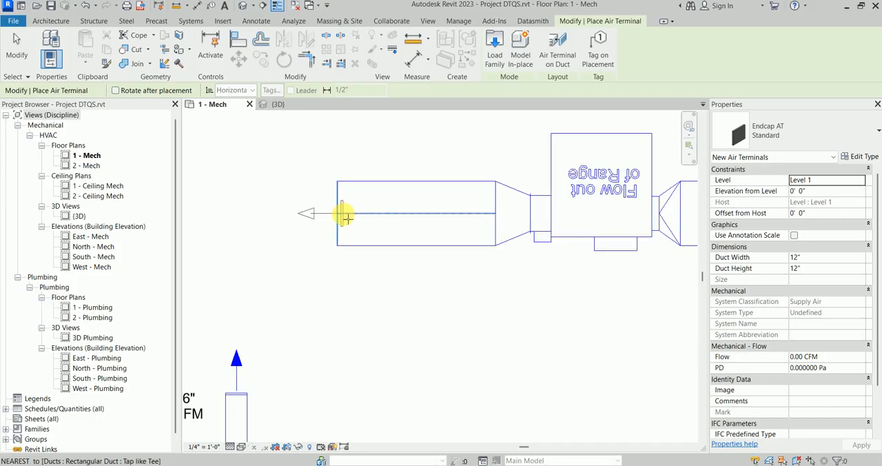
click(340, 211)
key(Escape)
key(Escape)
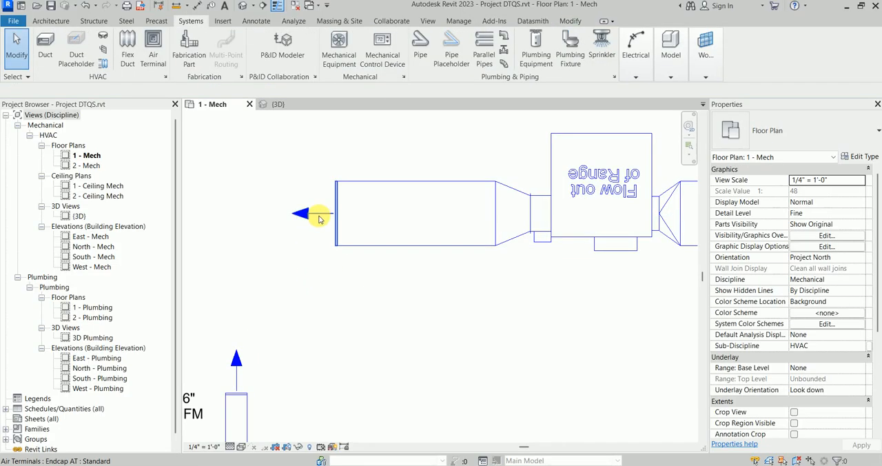
Step: Review the size of the duct's end cap and the Min Flow and Max Flow limits of the type 07 terminal
click(319, 220)
scroll(520, 270, down, 3)
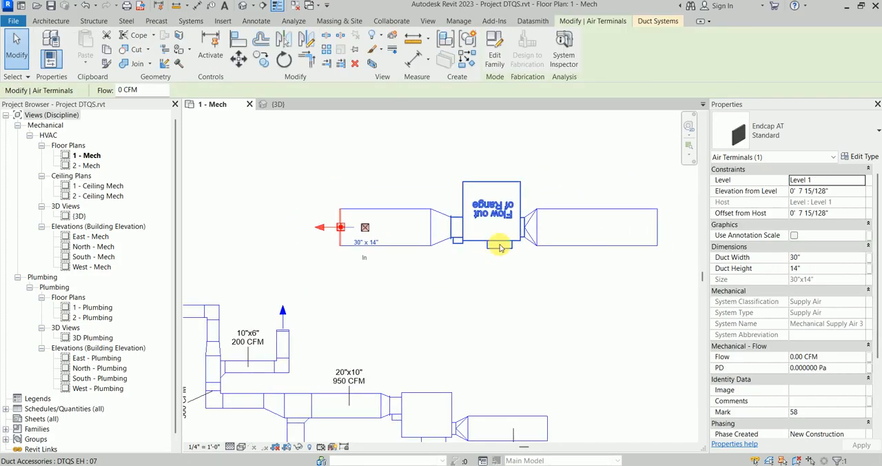
click(501, 248)
click(861, 157)
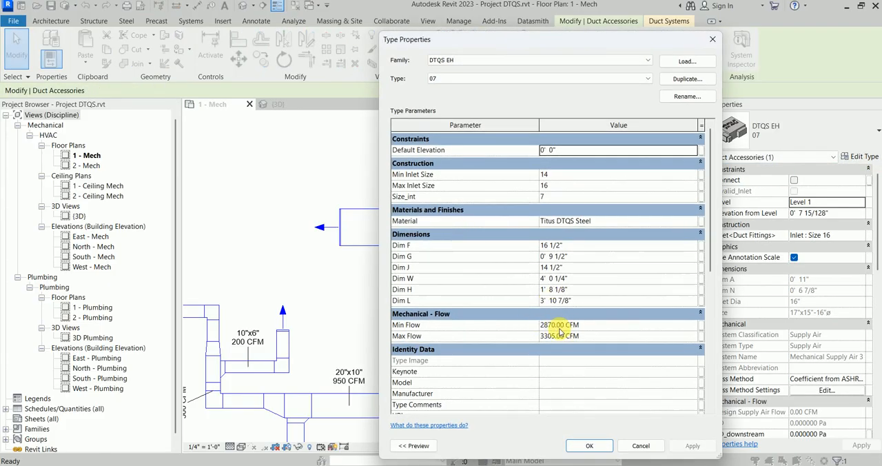
click(632, 443)
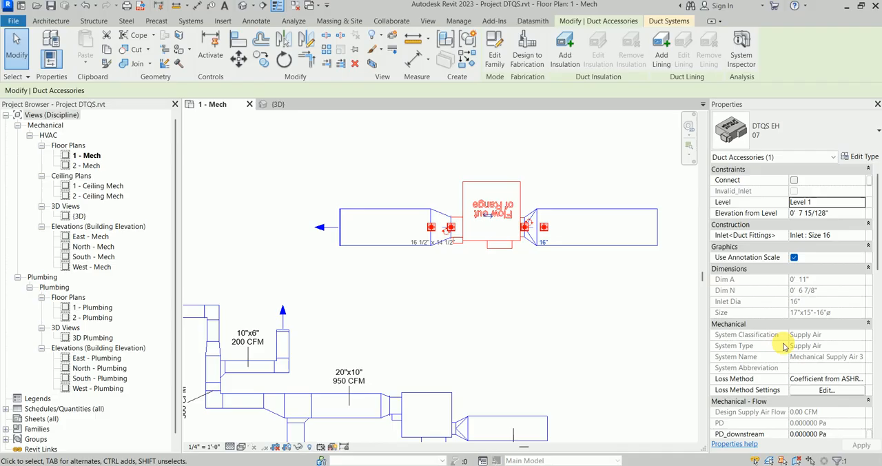
Step: Set the PD_downstream value of the type 07 DTQS terminal to 3100 Pa
scroll(824, 393, down, 3)
click(851, 356)
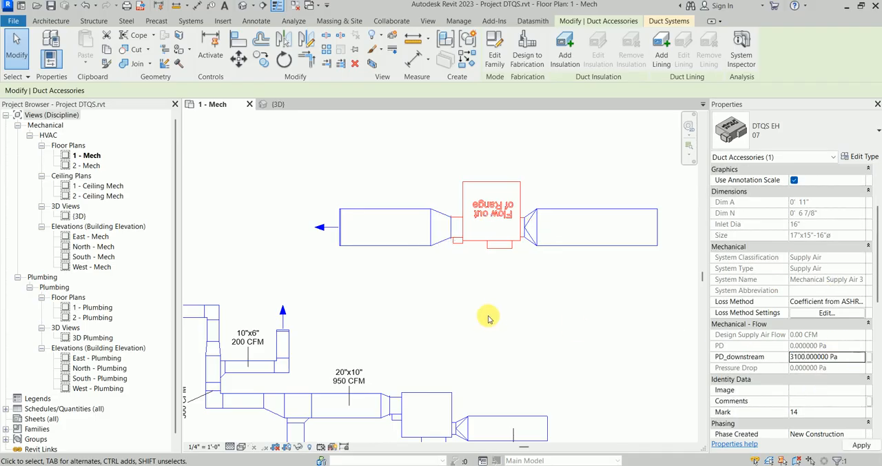
click(467, 300)
Step: Enable the Connect option on the type 07 DTQS terminal and deselect it
scroll(410, 262, up, 2)
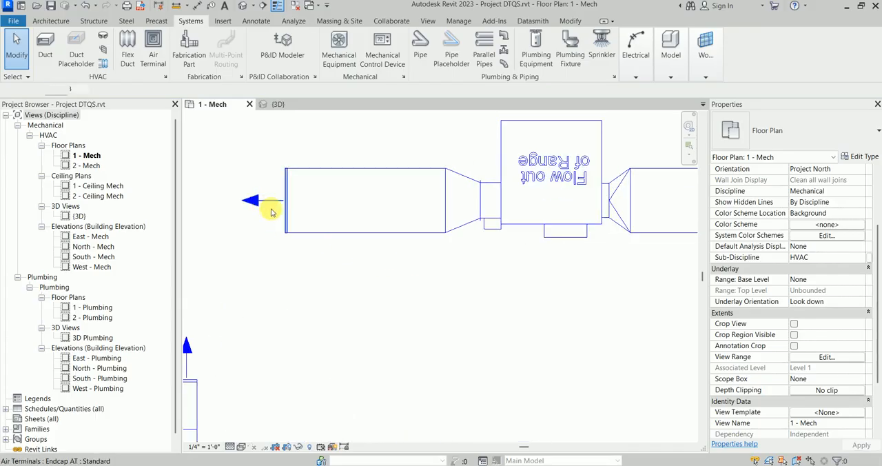
click(273, 213)
scroll(407, 262, down, 2)
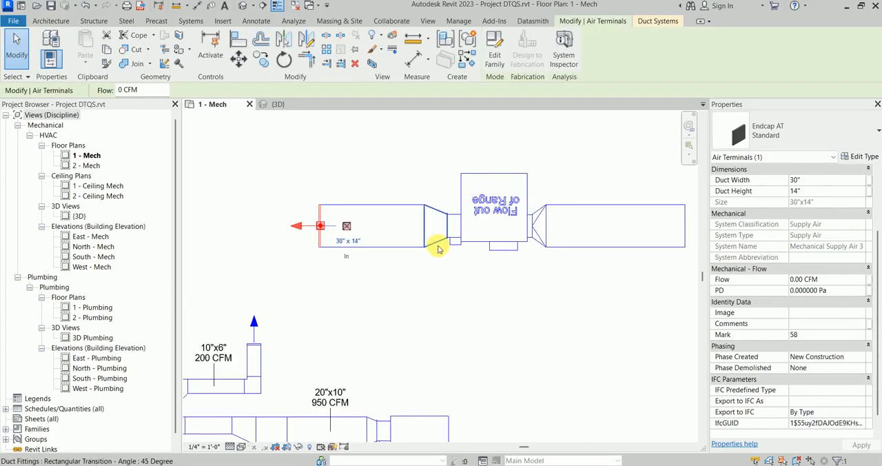
click(476, 252)
click(391, 253)
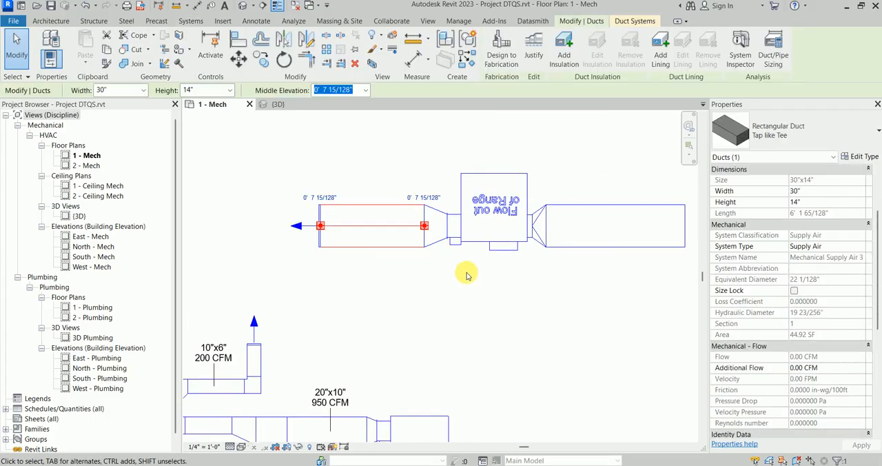
click(543, 243)
scroll(760, 228, up, 3)
click(794, 180)
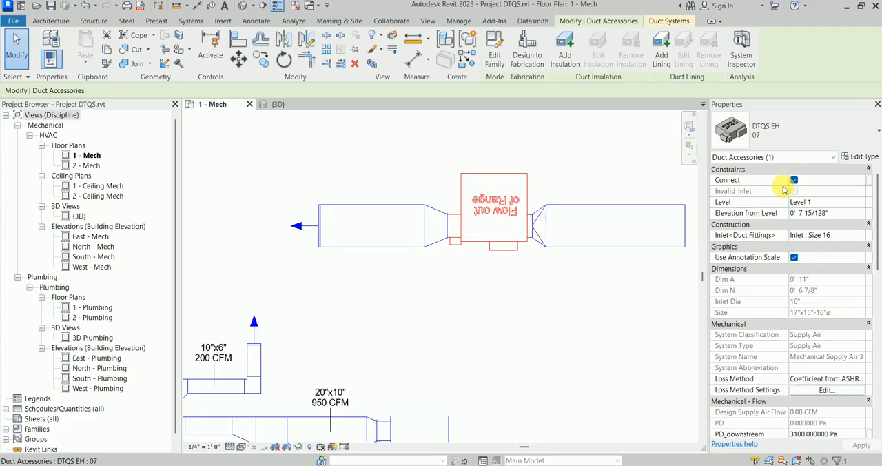
click(443, 279)
click(296, 198)
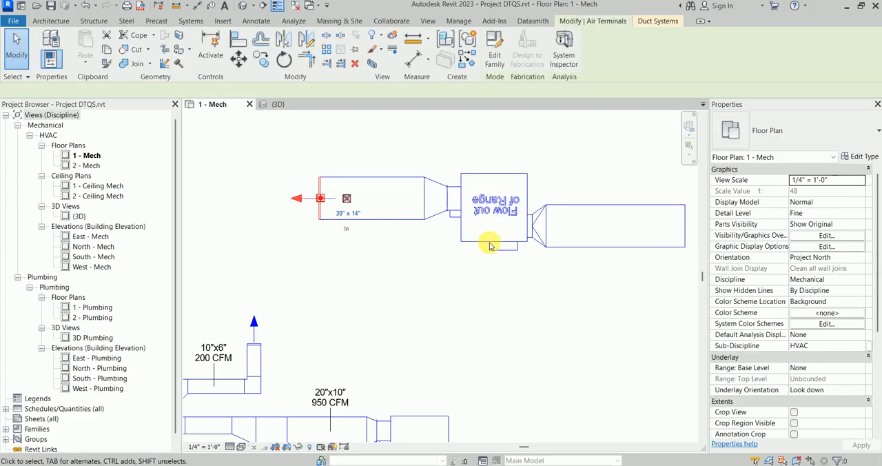
click(430, 240)
key(t)
key(g)
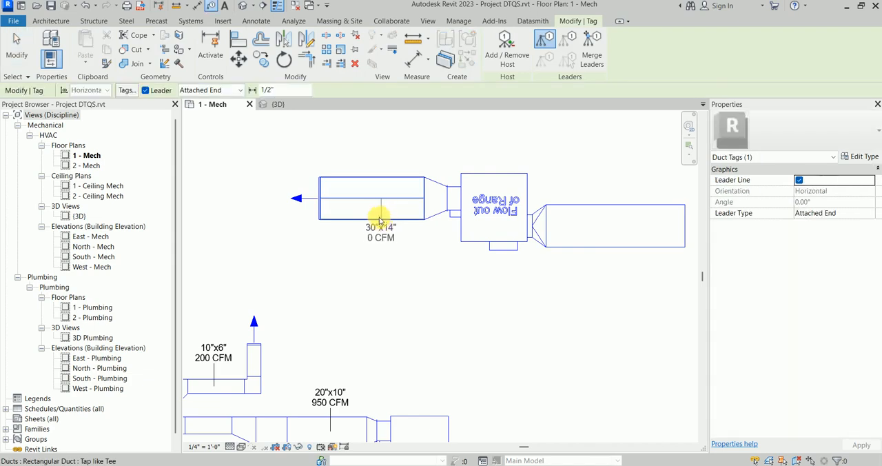
key(Escape)
Step: Delete the end cap air terminal from the outlet duct of the type 07 terminal
drag(246, 153, 342, 258)
key(Delete)
scroll(308, 215, up, 1)
middle_drag(310, 217, 321, 238)
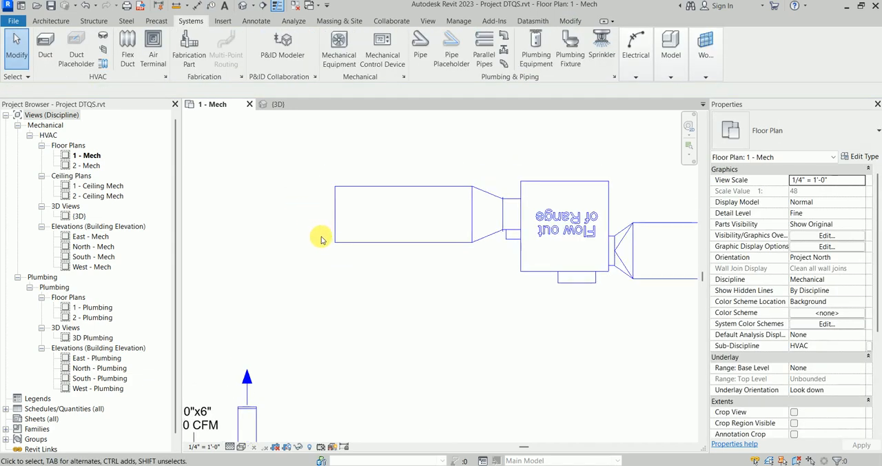
Step: Place a new Endcap AT air terminal on the open end of the 30"x14" outlet duct and set its flow to 3100 CFM
key(a)
key(t)
click(336, 215)
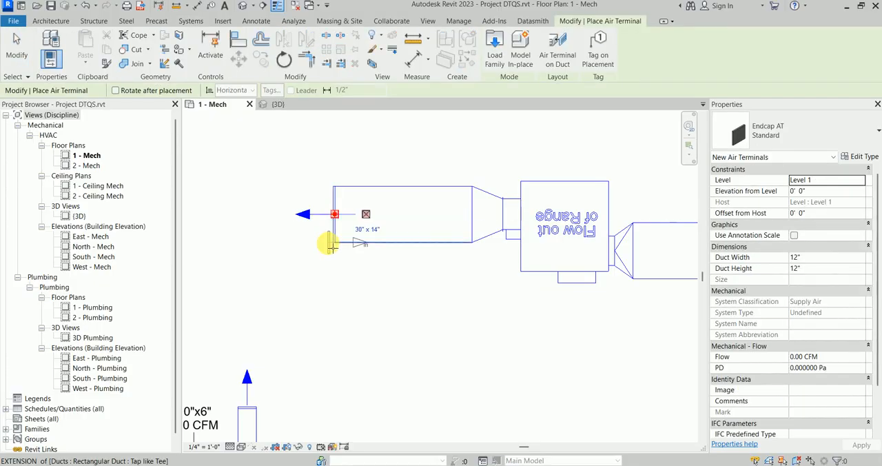
key(Escape)
click(827, 356)
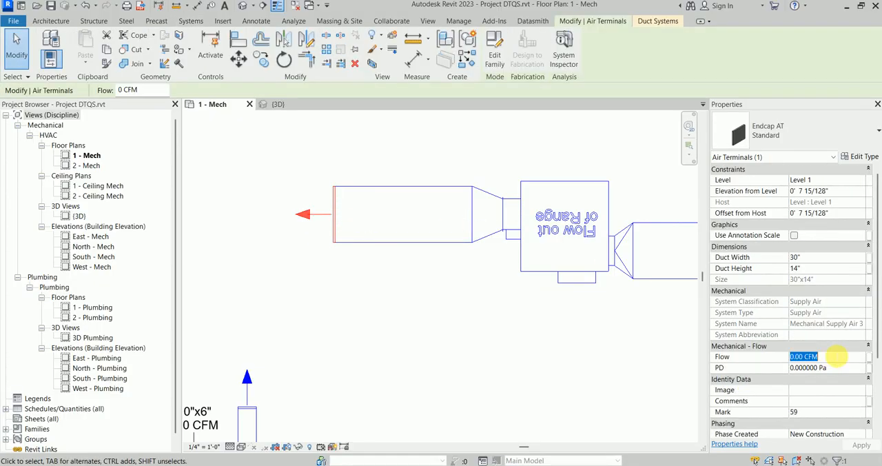
click(423, 289)
Step: Tag the 30"x14" duct on the outlet side of the type 07 DTQS terminal with its size and flow
scroll(573, 239, down, 1)
scroll(386, 248, up, 3)
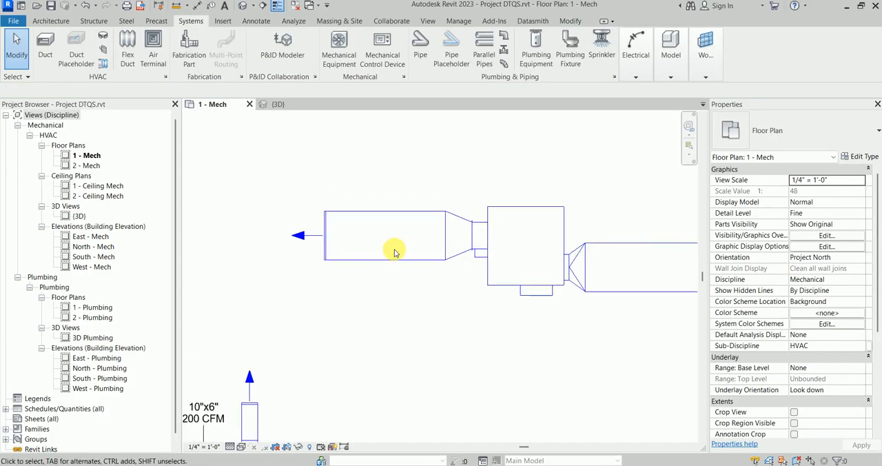
key(t)
key(g)
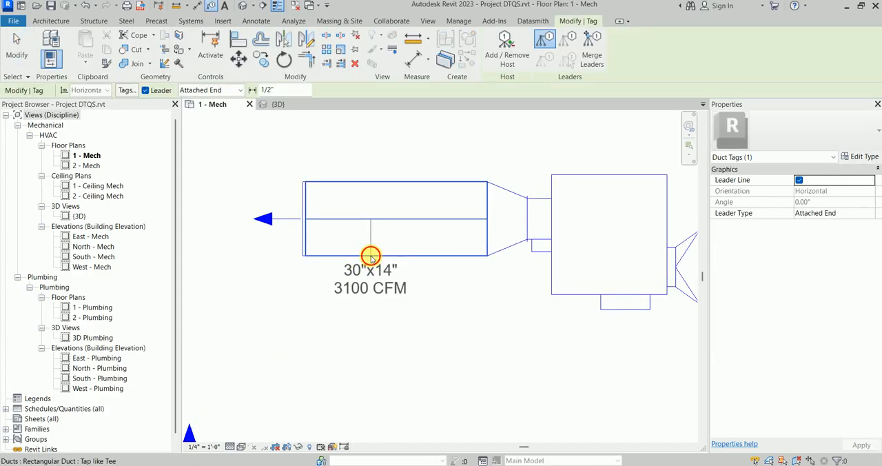
key(Escape)
key(Escape)
scroll(276, 220, down, 2)
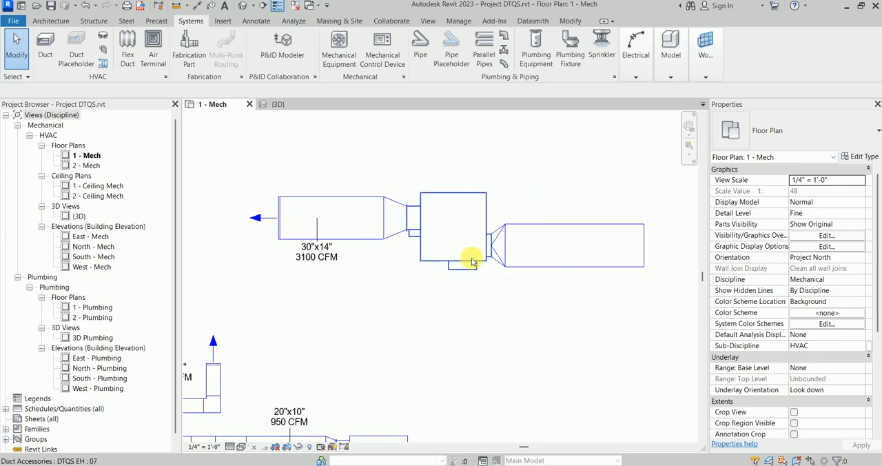
Step: Check the properties of the type 07 terminal's inlet transition and the TQS Series dimension table in fanpowered_2022_V9.pdf
click(497, 246)
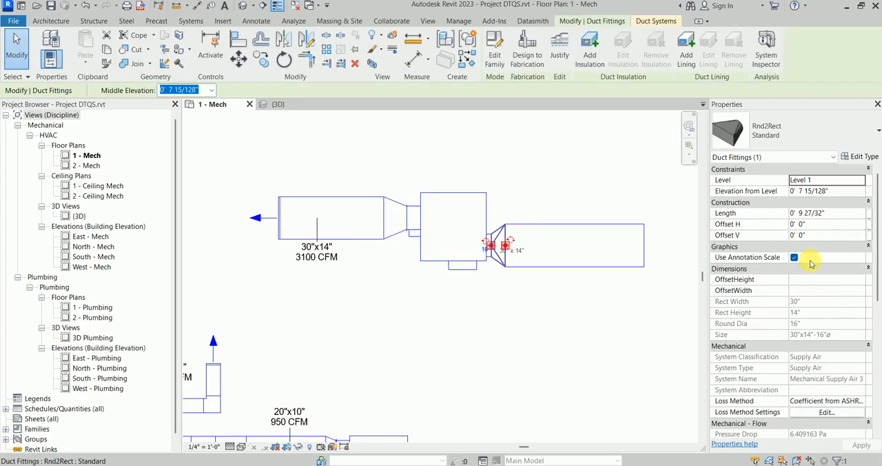
scroll(786, 296, down, 4)
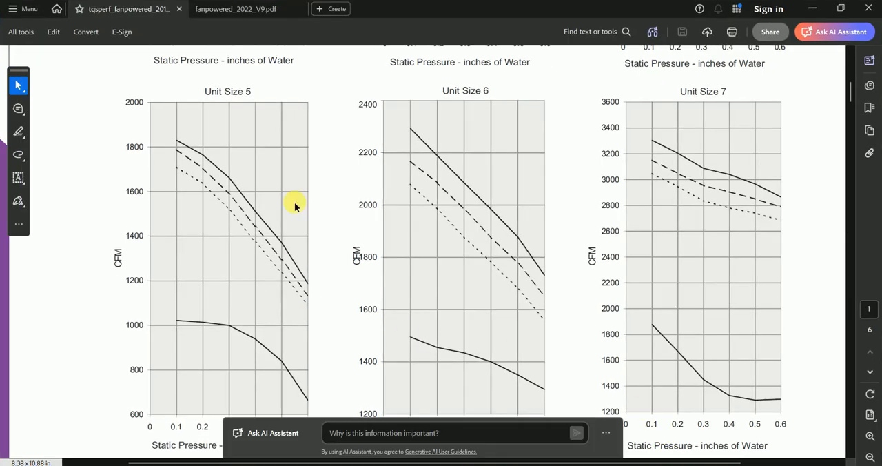
click(233, 10)
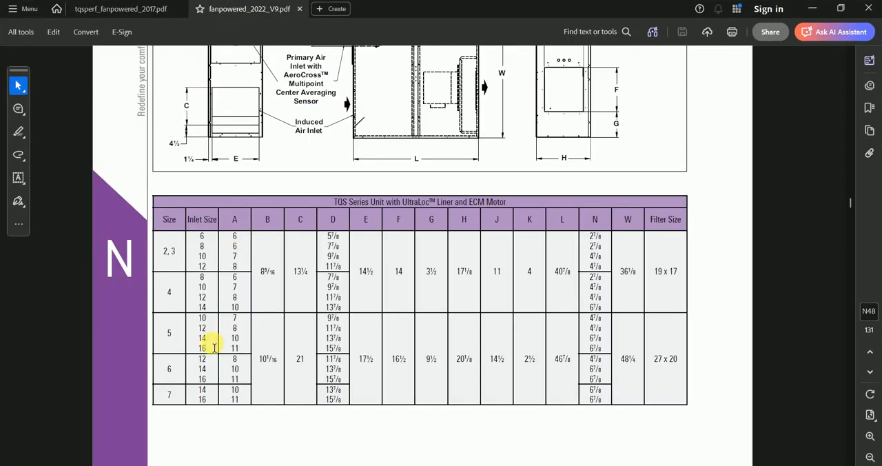
Step: Switch back to Revit and set the inlet of the type 07 DTQS terminal to Size 14
click(815, 13)
key(Escape)
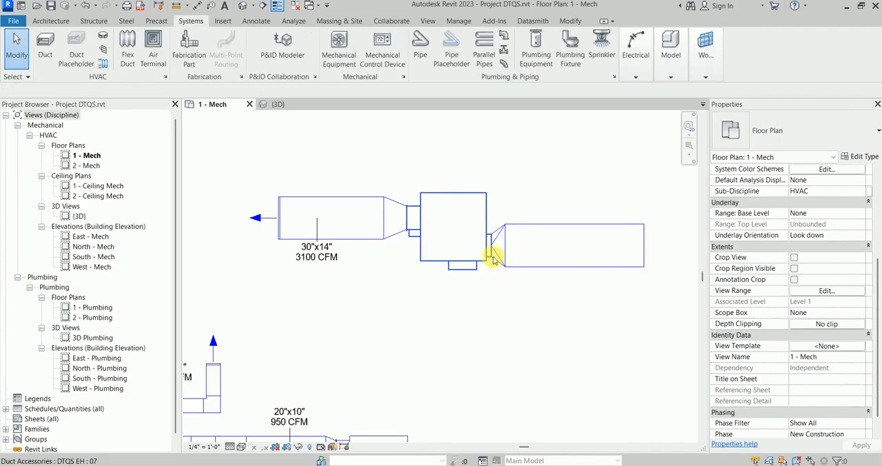
click(494, 260)
scroll(789, 316, down, 1)
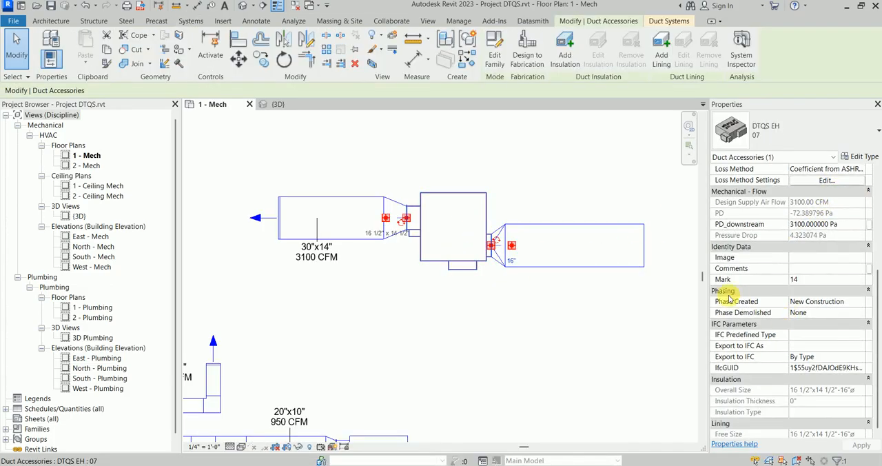
scroll(757, 249, up, 1)
scroll(731, 227, up, 3)
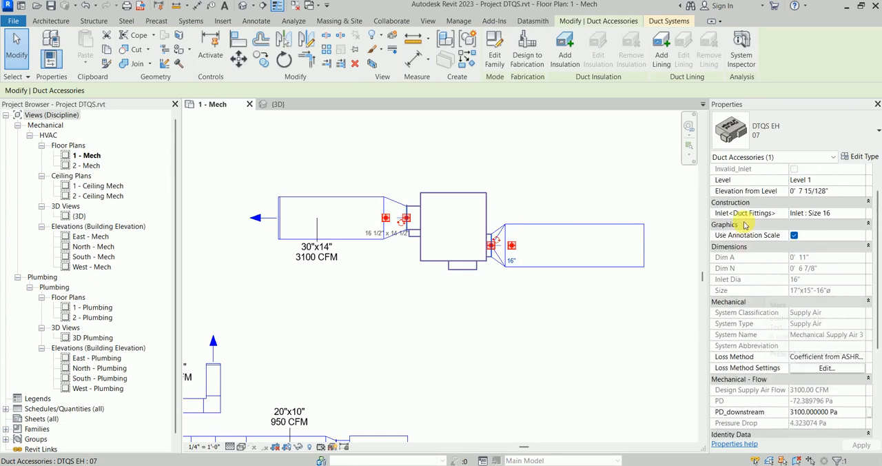
click(810, 235)
click(860, 235)
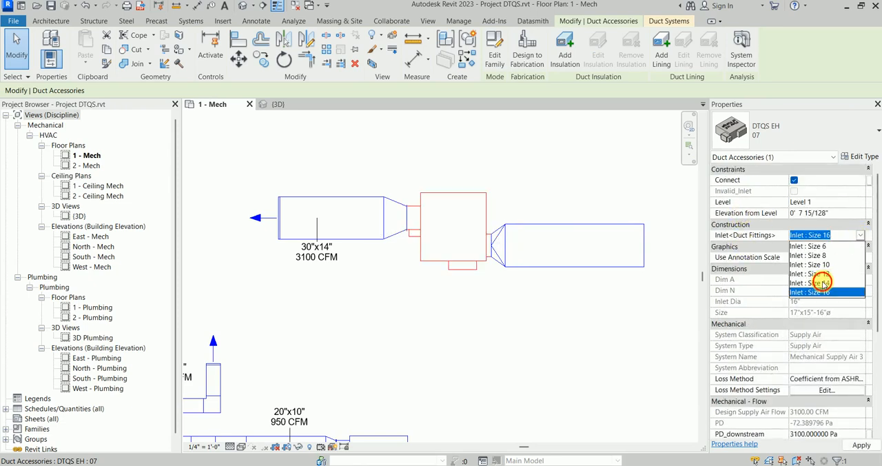
click(824, 282)
Step: Examine the round-to-rectangular transition between the type 07 terminal's inlet and the 30"x14" duct, including its properties
scroll(492, 279, up, 3)
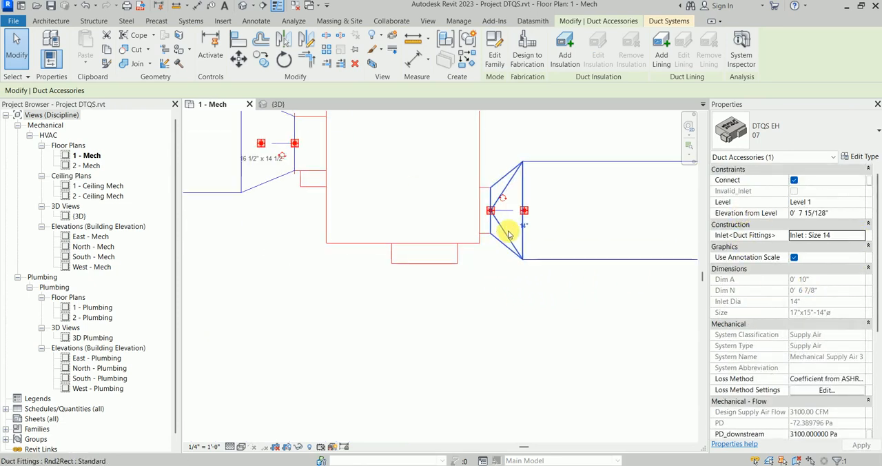
scroll(483, 252, down, 1)
scroll(475, 255, down, 2)
middle_drag(481, 256, 492, 255)
key(Escape)
scroll(509, 259, up, 3)
scroll(489, 254, down, 2)
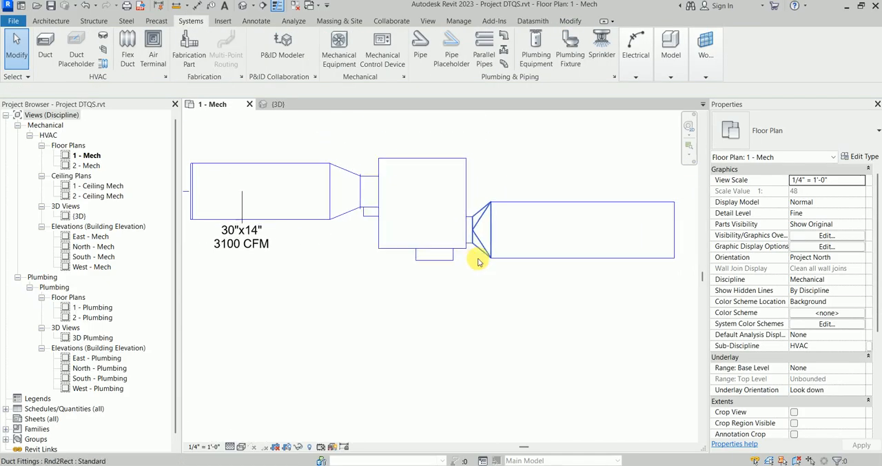
scroll(483, 262, up, 3)
click(468, 269)
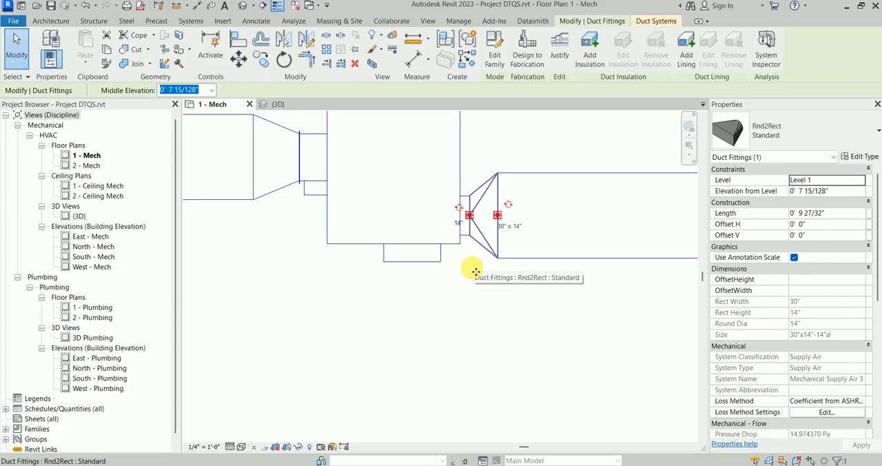
scroll(483, 224, up, 2)
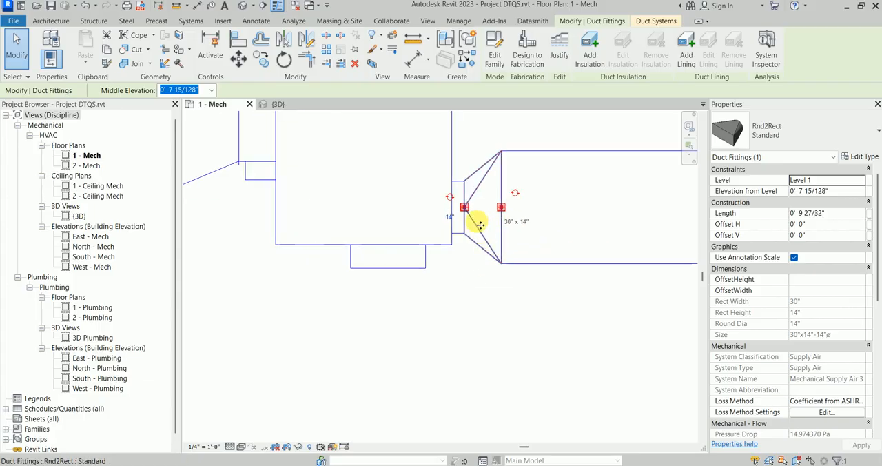
drag(509, 166, 454, 224)
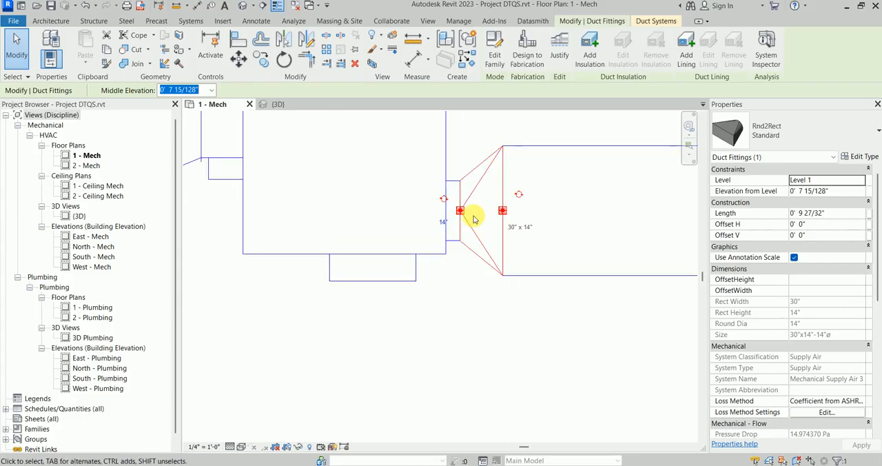
click(476, 282)
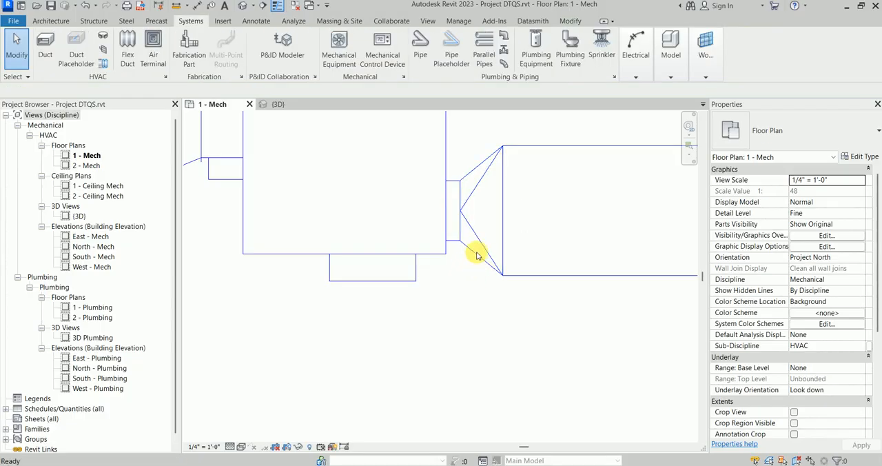
scroll(467, 242, down, 2)
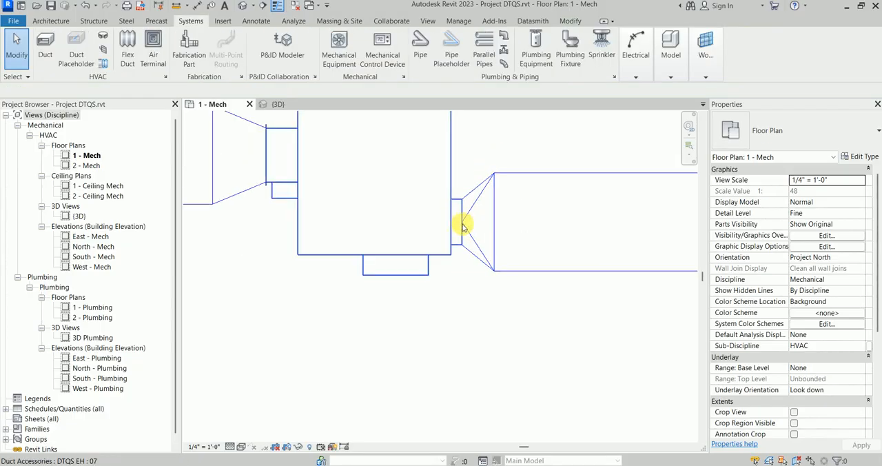
Step: Tag the 30"x14" duct on the inlet side of the type 07 terminal with its size and flow
scroll(464, 228, down, 3)
scroll(482, 243, up, 1)
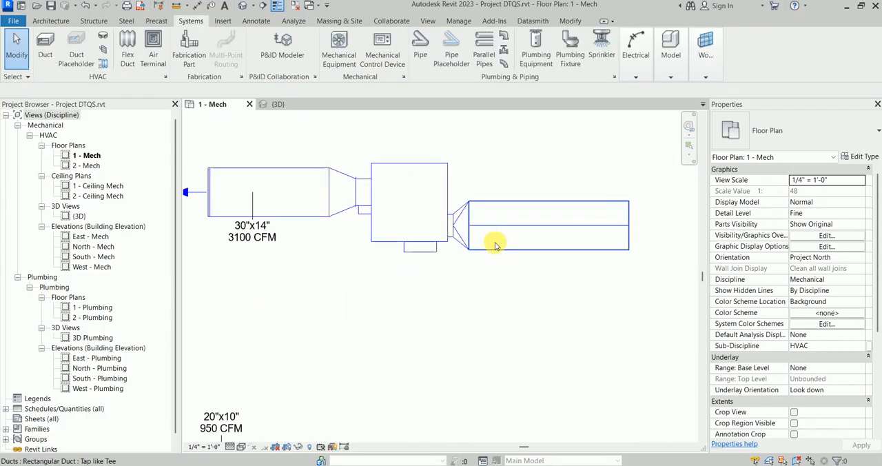
middle_drag(495, 245, 457, 234)
key(t)
key(g)
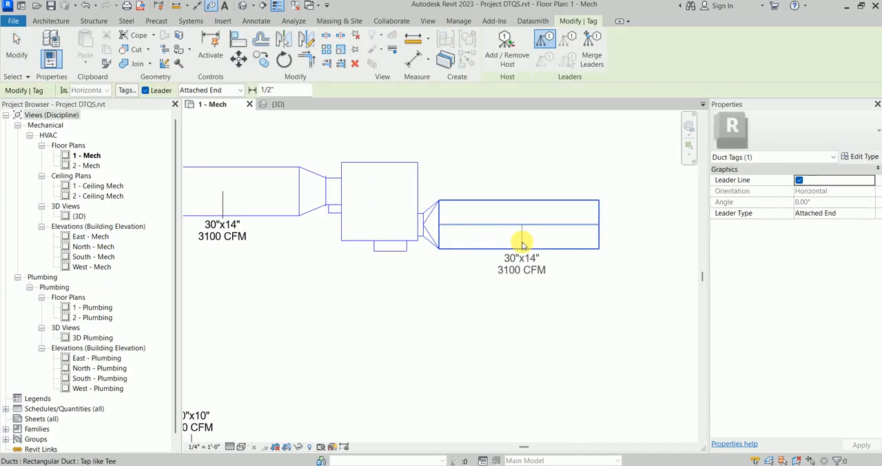
click(522, 243)
key(Escape)
Step: Check the inlet, dimension and flow properties of the type 07 terminal
click(381, 240)
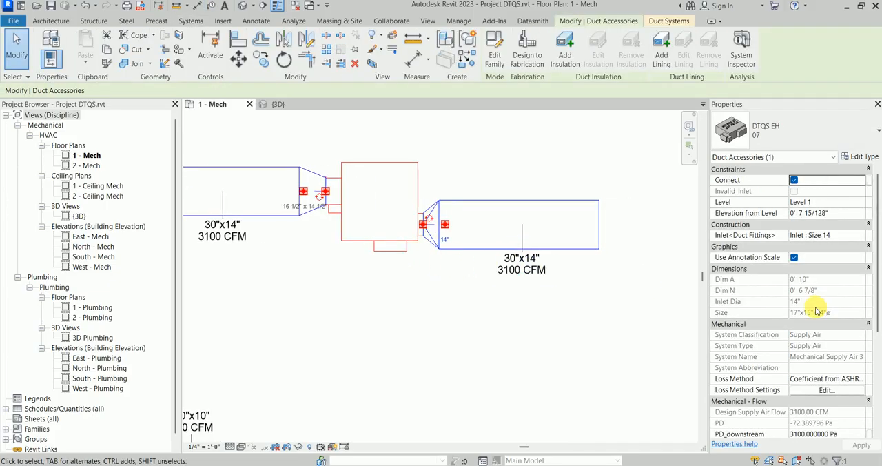
scroll(820, 316, down, 2)
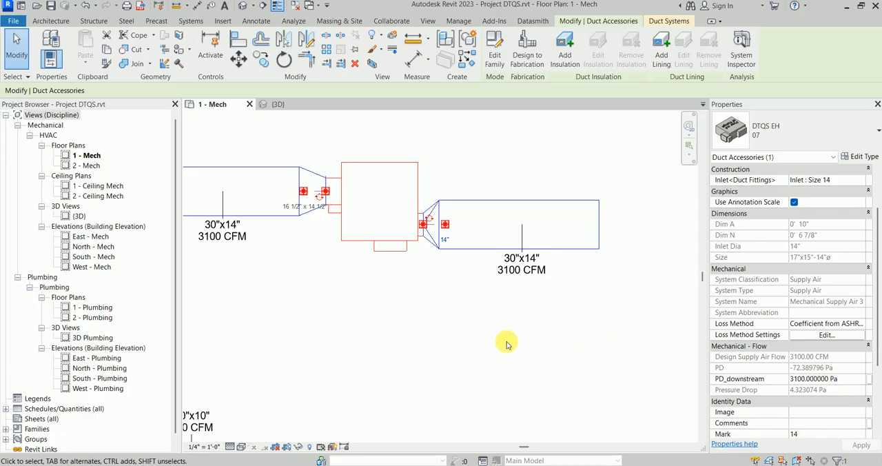
key(Escape)
Step: Look over the 950 CFM supply branch and its type 03 DTQS terminal in the floor plan
scroll(414, 304, down, 3)
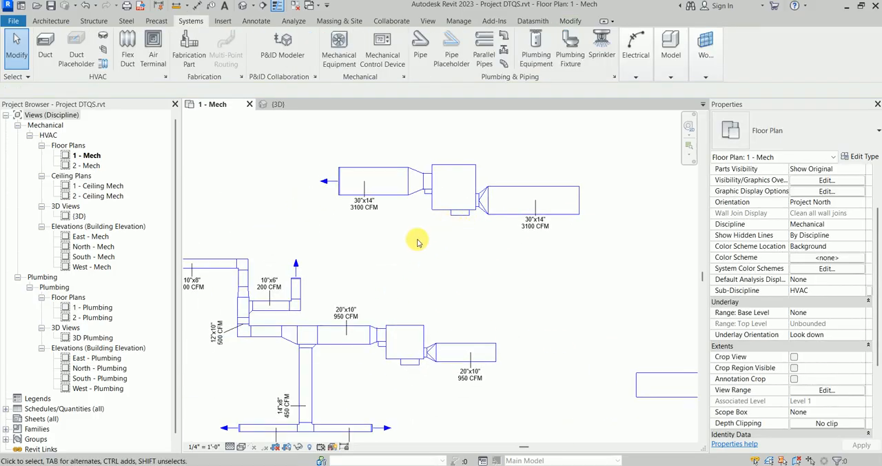
scroll(417, 241, down, 1)
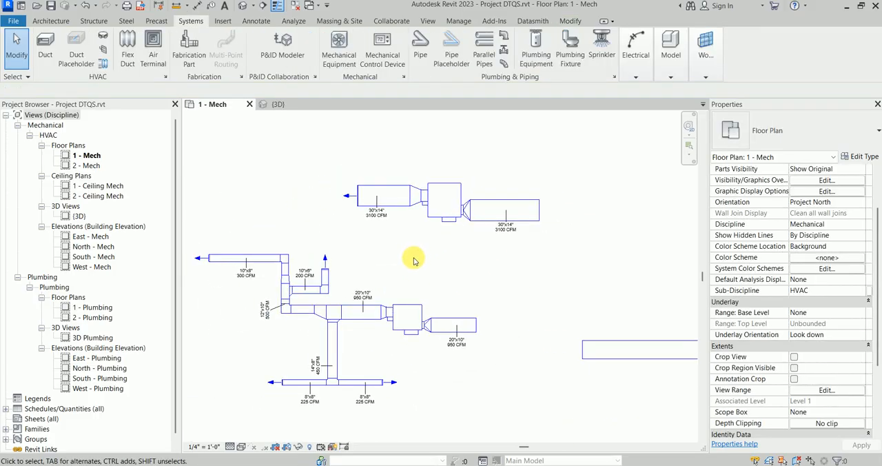
scroll(415, 261, up, 2)
middle_drag(413, 269, 488, 197)
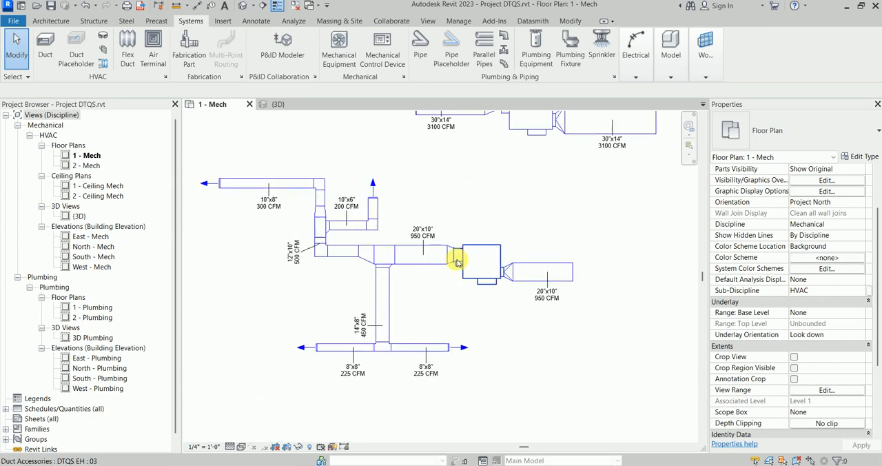
scroll(457, 263, down, 2)
middle_drag(462, 269, 453, 291)
scroll(462, 277, up, 2)
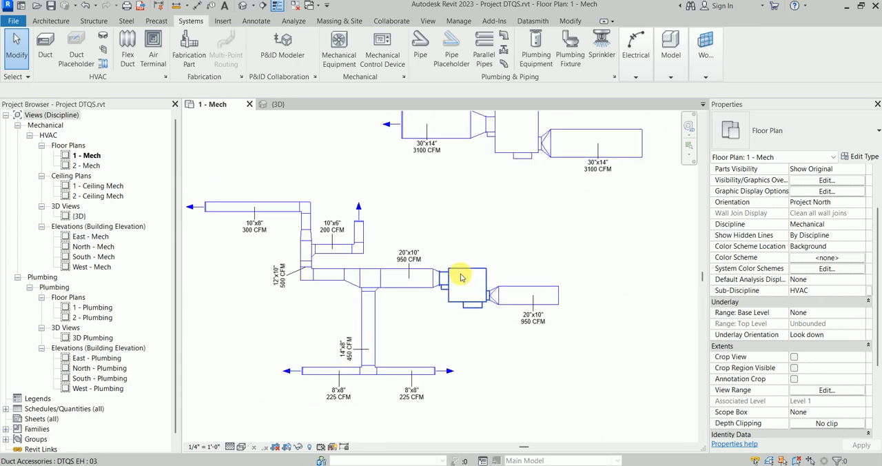
scroll(461, 277, up, 2)
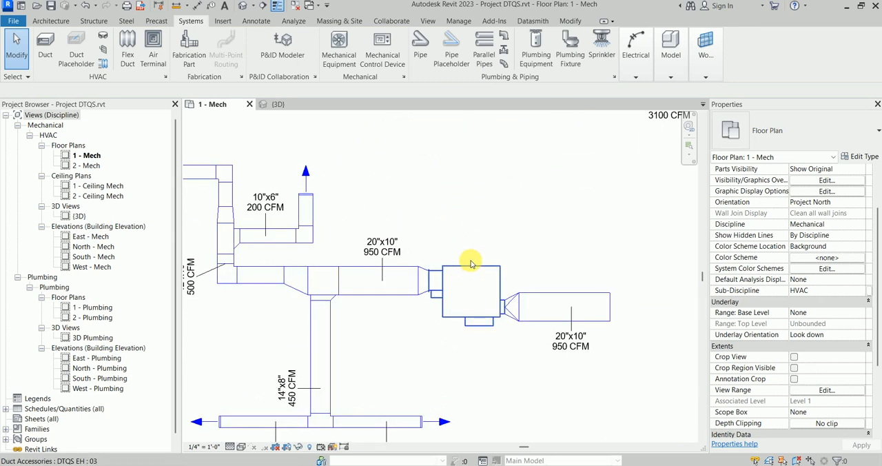
scroll(471, 262, down, 3)
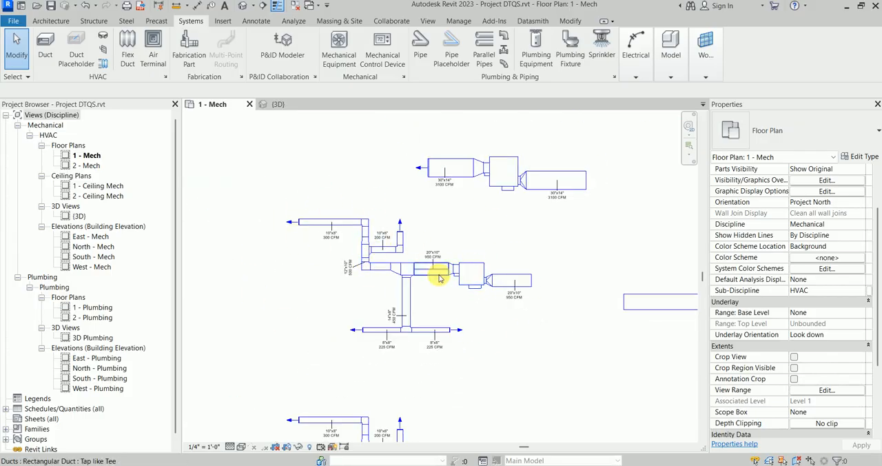
Step: Check the flow and ESP properties of the AHU feeding the 30"x14" main duct
scroll(420, 276, down, 2)
middle_drag(419, 276, 400, 181)
scroll(516, 242, down, 1)
middle_drag(495, 213, 385, 75)
scroll(431, 239, down, 2)
middle_drag(434, 249, 435, 329)
scroll(427, 403, up, 5)
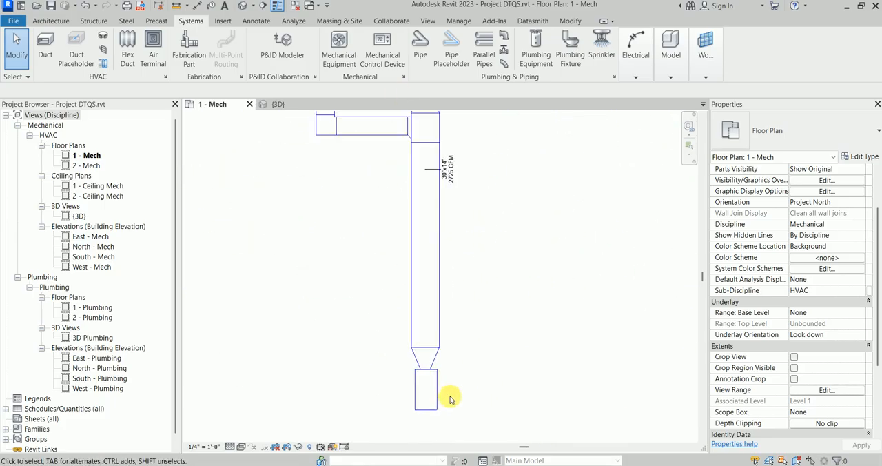
click(433, 380)
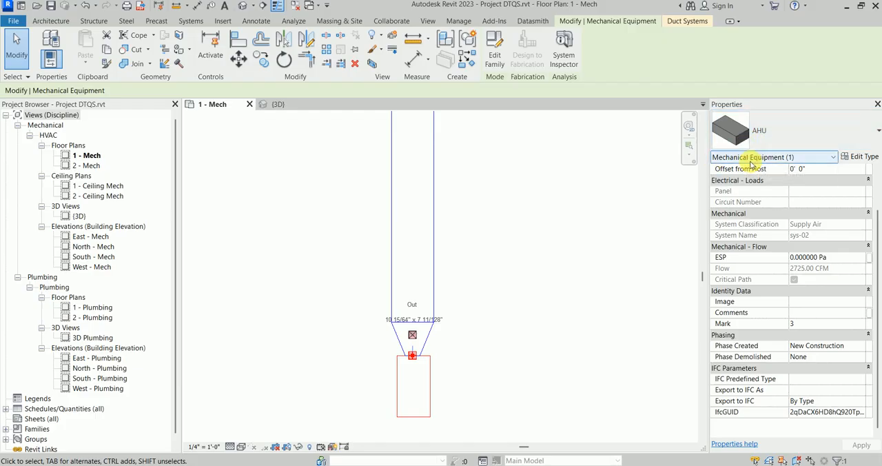
click(507, 225)
Step: Inspect the Connect and inlet size properties of the type 03 terminal on the separate 950 CFM branch
scroll(502, 222, down, 2)
scroll(483, 345, down, 3)
scroll(473, 241, up, 4)
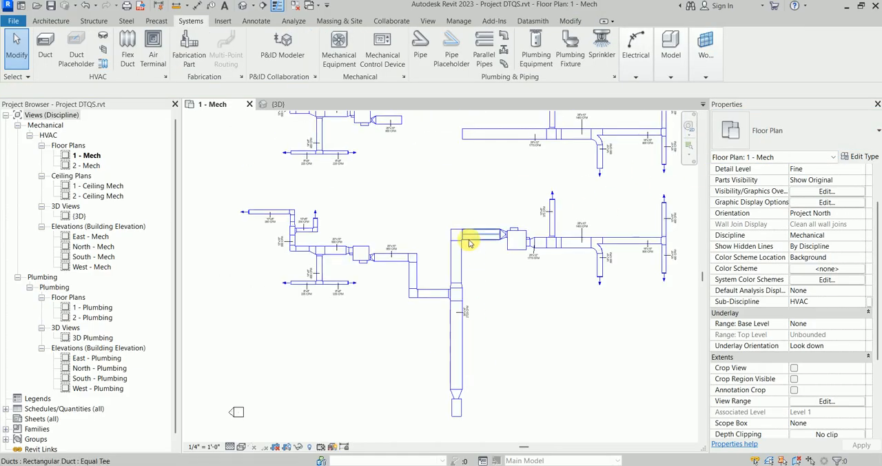
middle_drag(434, 191, 439, 297)
scroll(436, 244, down, 2)
middle_drag(437, 245, 439, 306)
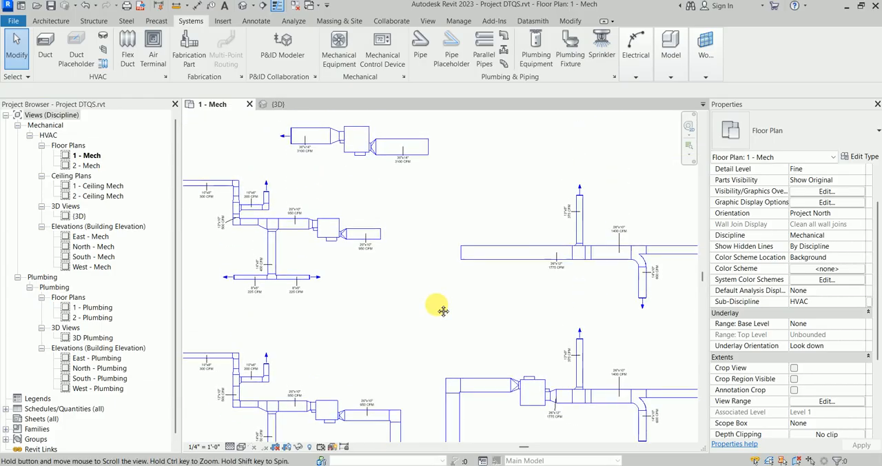
middle_drag(387, 271, 439, 293)
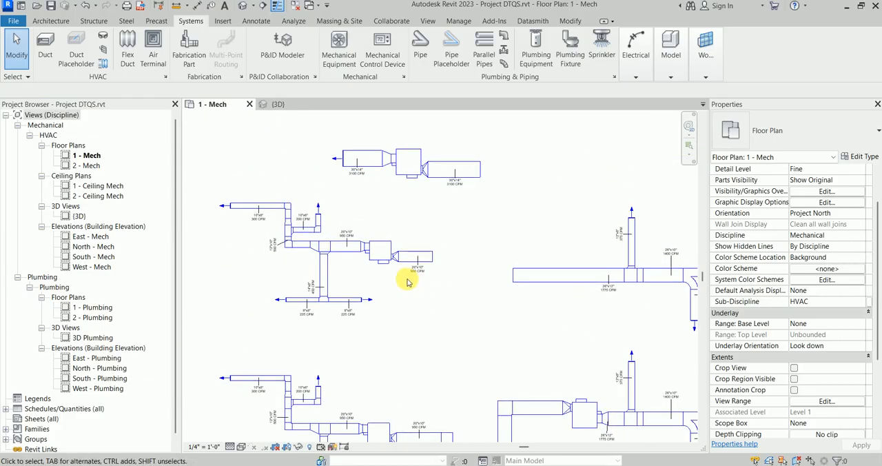
scroll(382, 261, up, 3)
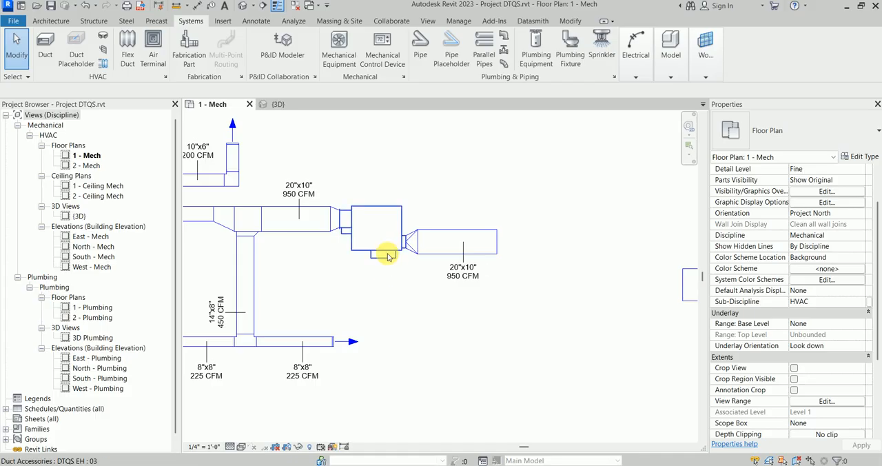
scroll(373, 264, up, 2)
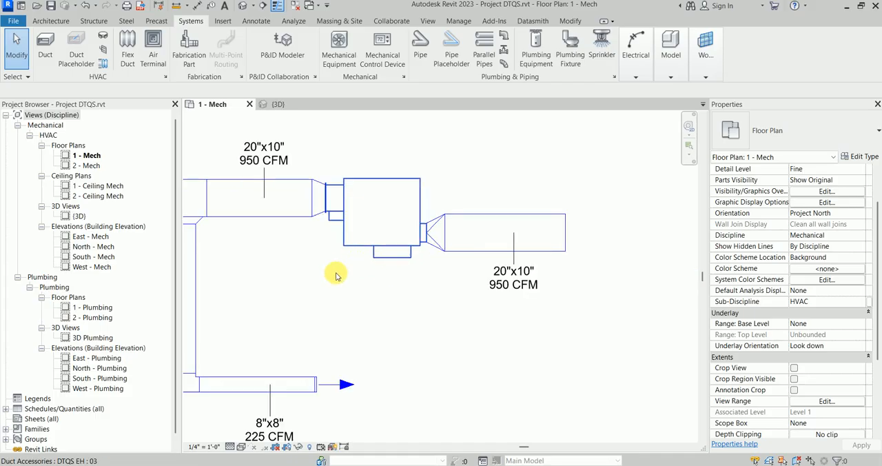
click(372, 258)
scroll(324, 280, down, 1)
middle_drag(323, 280, 404, 276)
scroll(494, 287, up, 1)
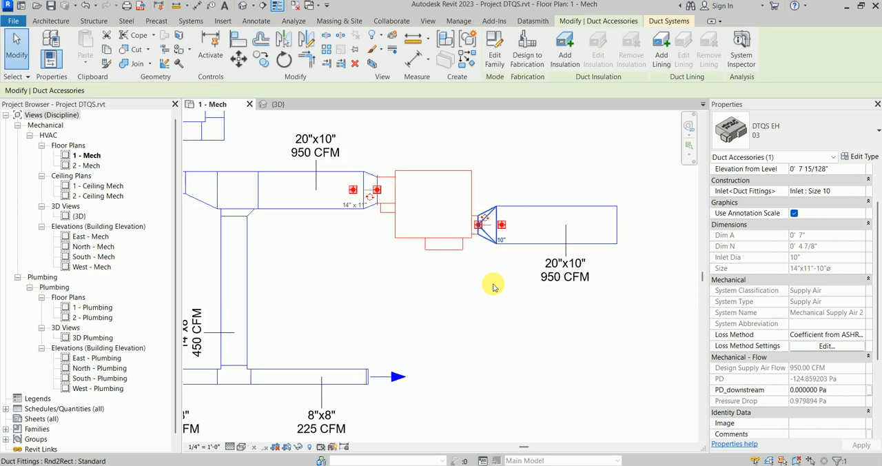
scroll(493, 287, up, 1)
click(462, 213)
click(491, 208)
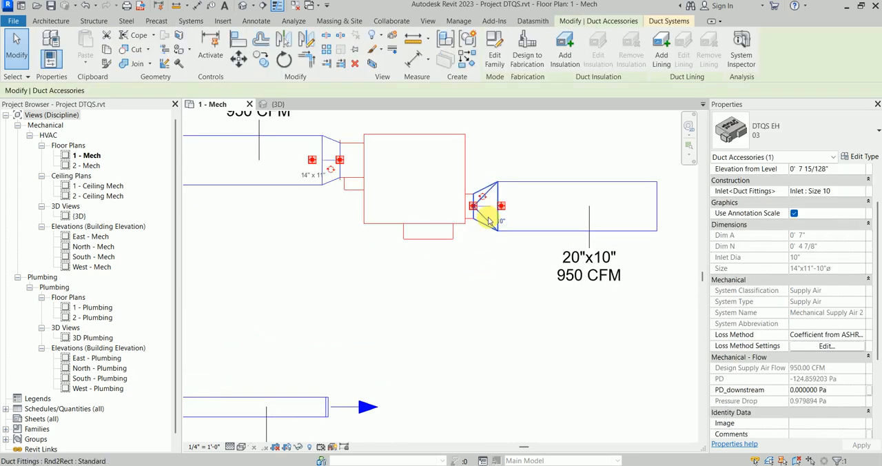
scroll(837, 232, up, 2)
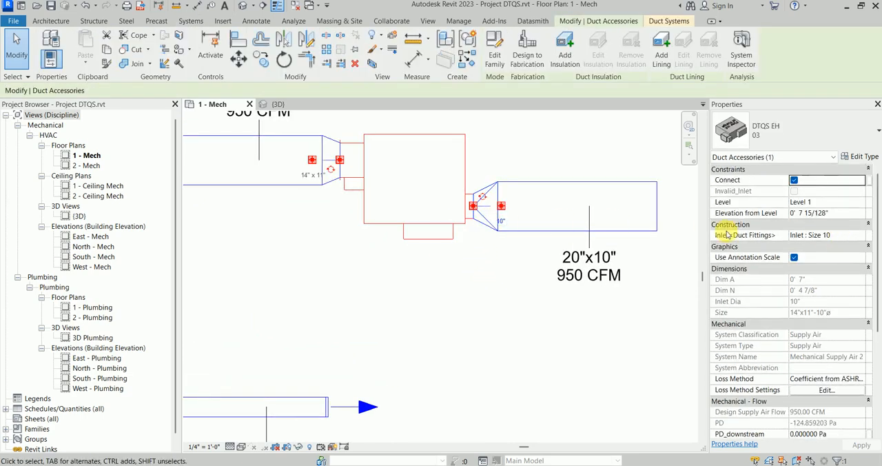
Step: Check the design supply air flow and pressure properties of the type 03 terminal
click(437, 279)
scroll(436, 279, down, 1)
click(429, 237)
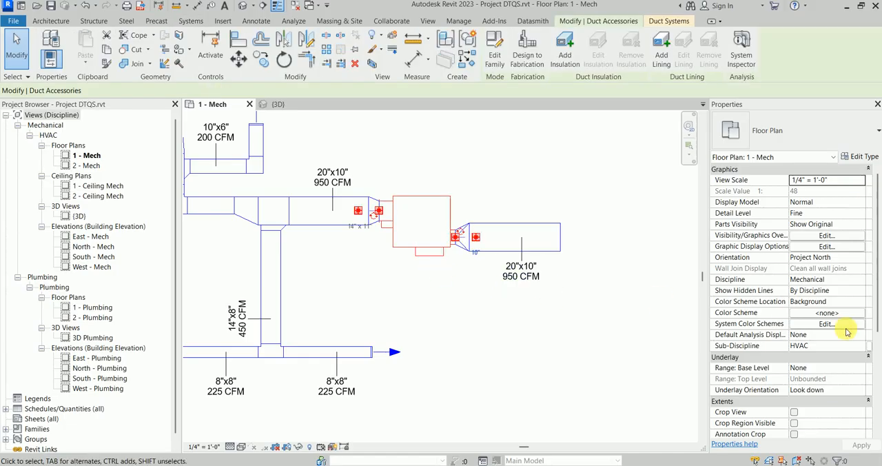
scroll(824, 358, down, 3)
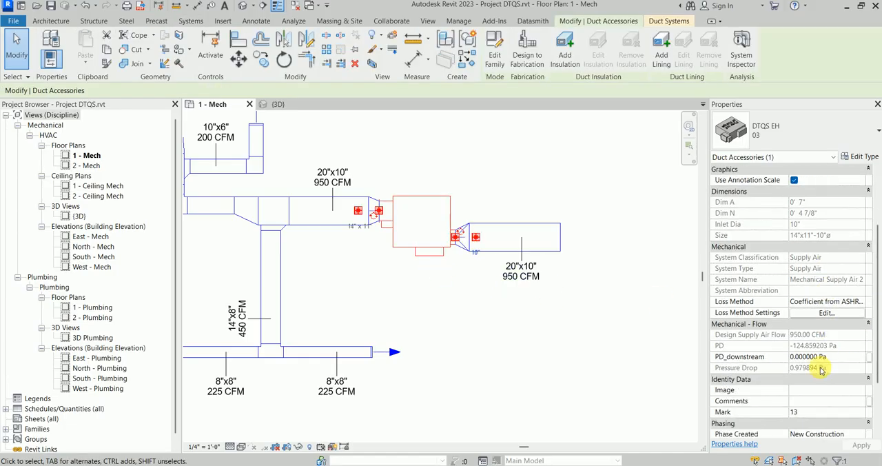
click(526, 333)
scroll(398, 249, up, 1)
scroll(418, 251, down, 1)
middle_drag(433, 262, 463, 304)
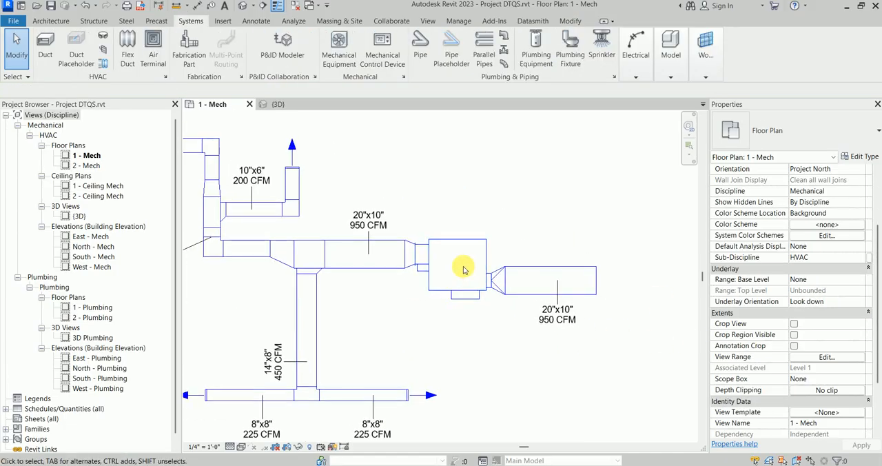
scroll(464, 269, down, 1)
middle_drag(506, 217, 480, 250)
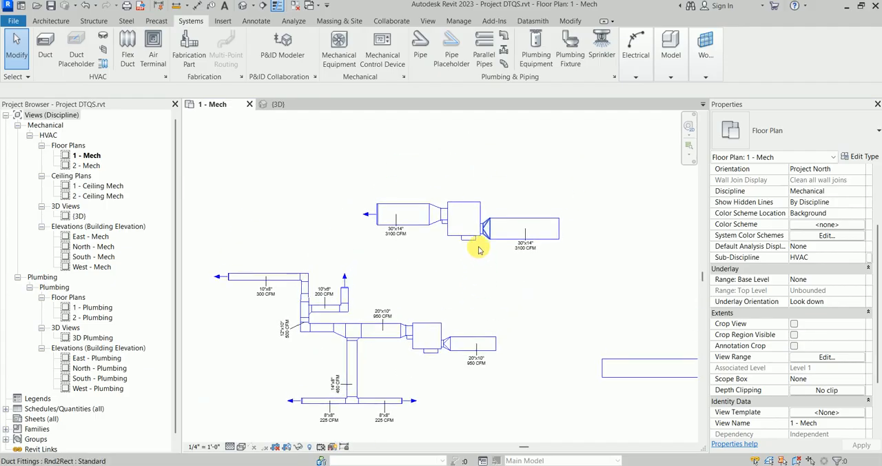
Step: Inspect the inlet diameter and duct connection sizes of the type 07 DTQS terminal on the 3100 CFM duct
scroll(448, 234, up, 2)
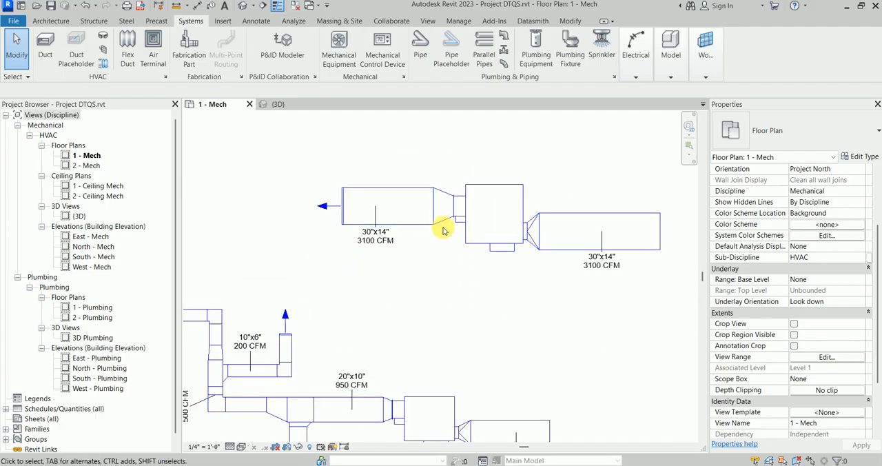
click(490, 244)
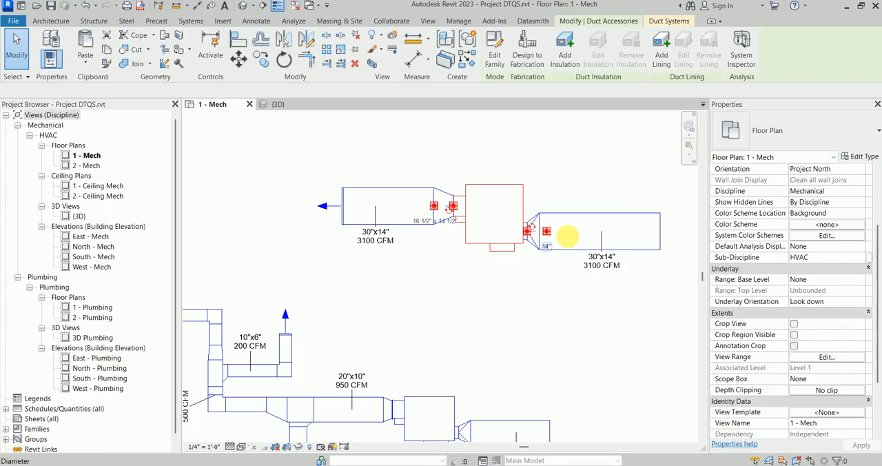
scroll(763, 206, up, 3)
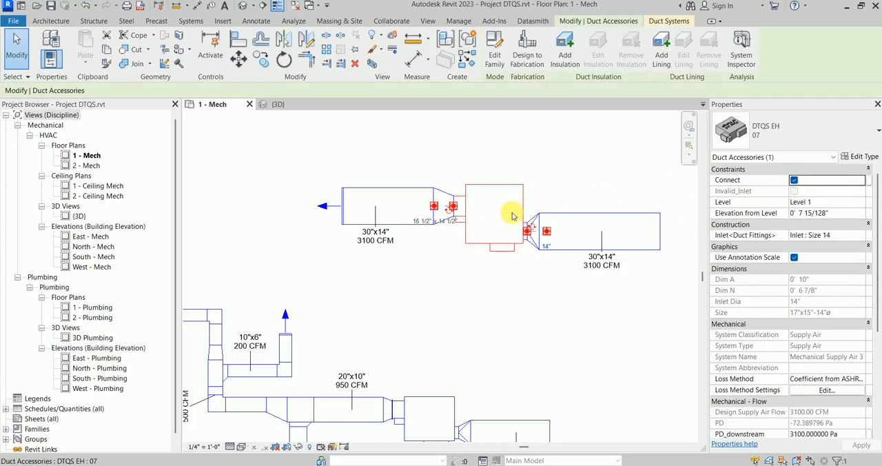
drag(525, 209, 547, 231)
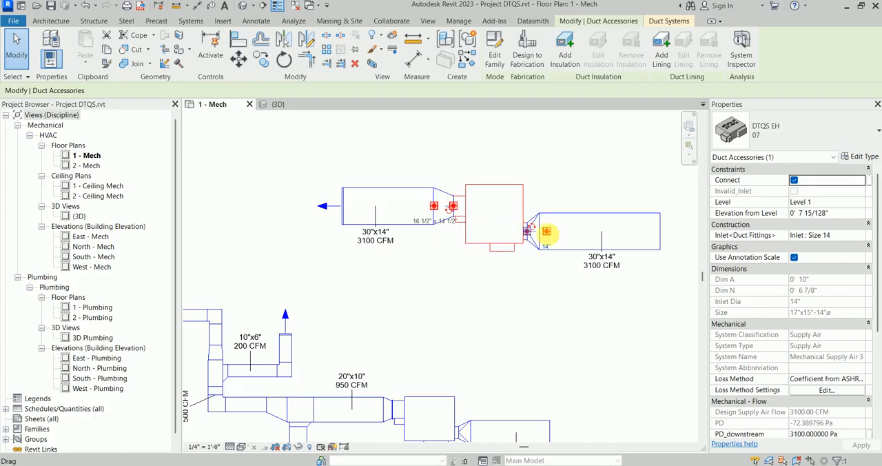
scroll(488, 265, up, 2)
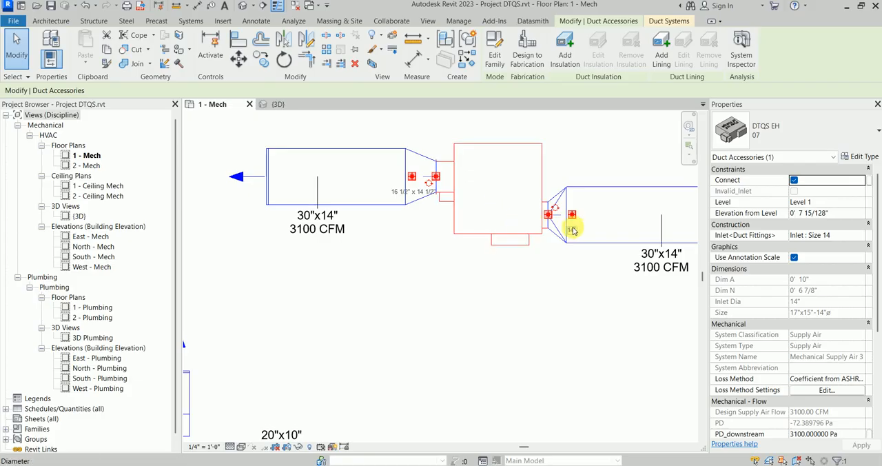
scroll(583, 242, down, 2)
click(540, 271)
scroll(537, 272, down, 1)
middle_drag(514, 274, 477, 263)
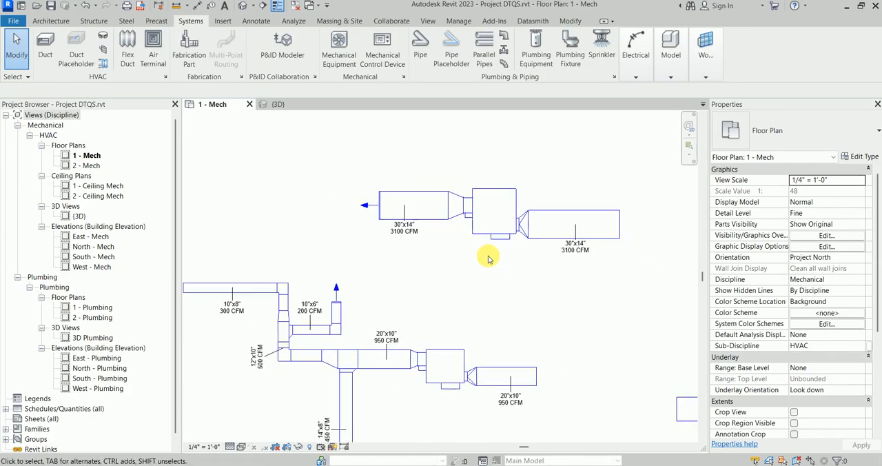